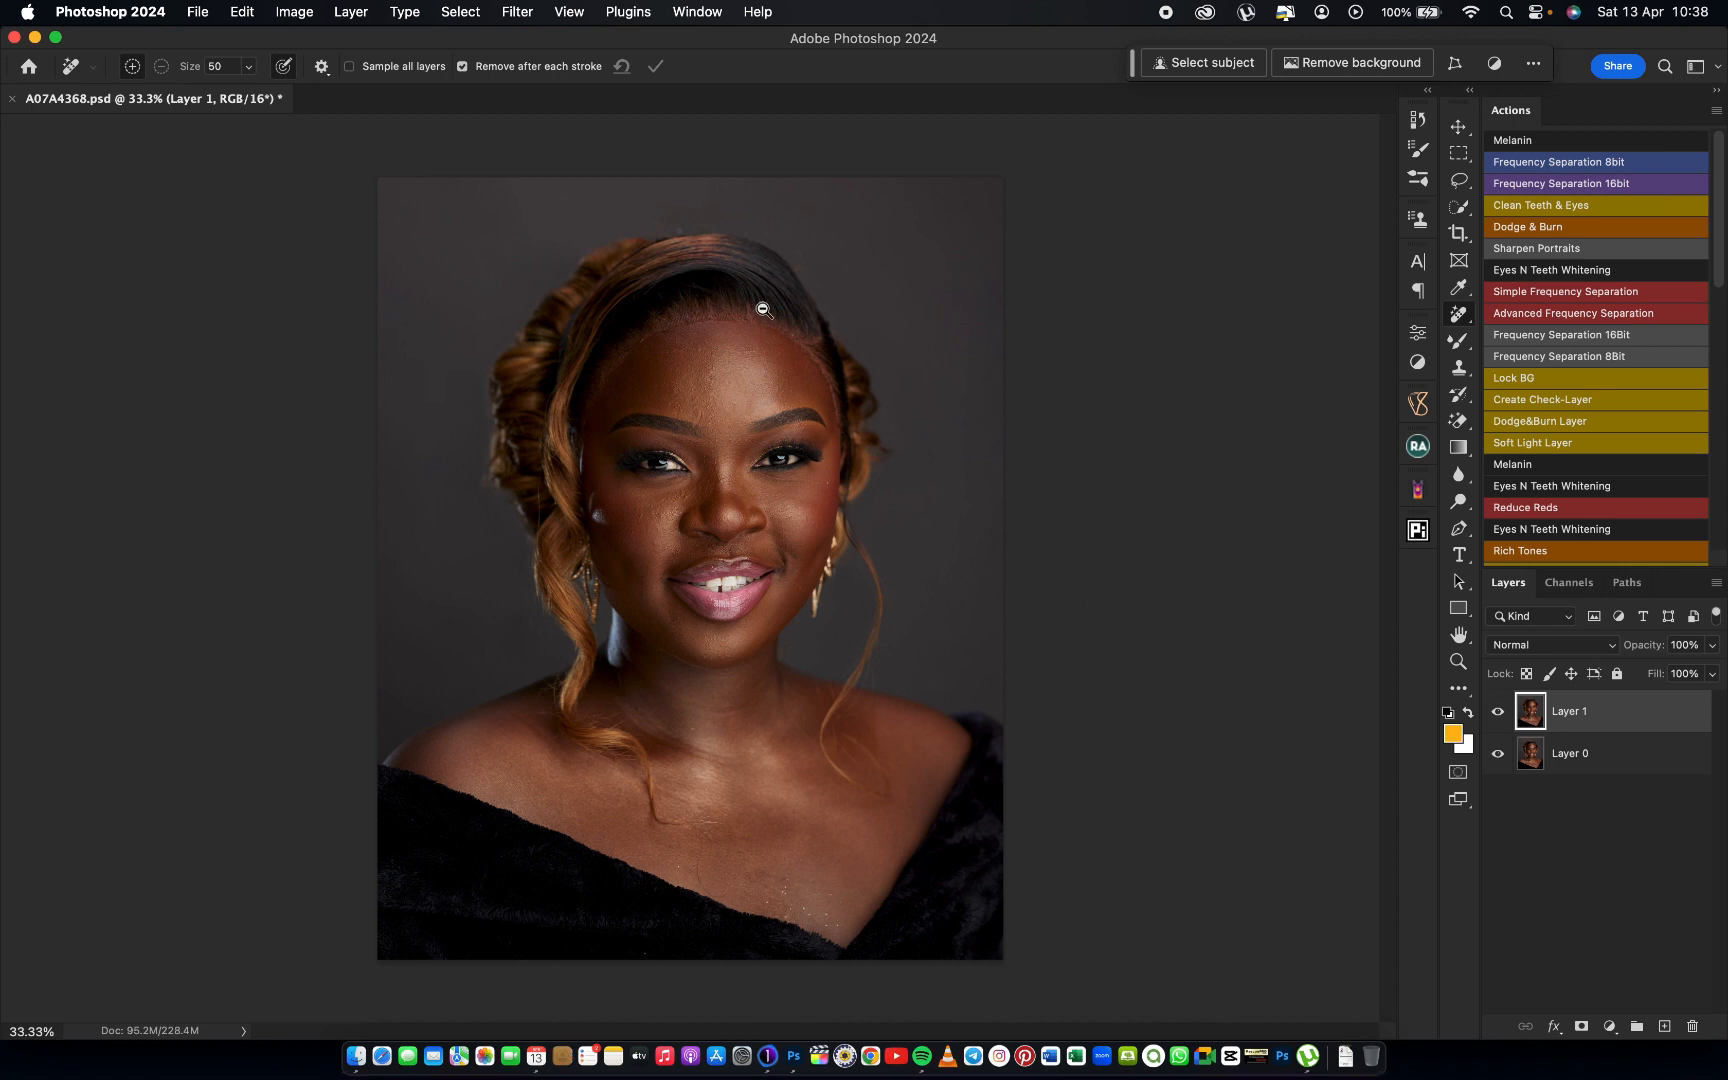
Try the Spot Healing Brush with a 45 px tip on the lace line along the upper hairline
alt+scroll(730, 340, up, 6)
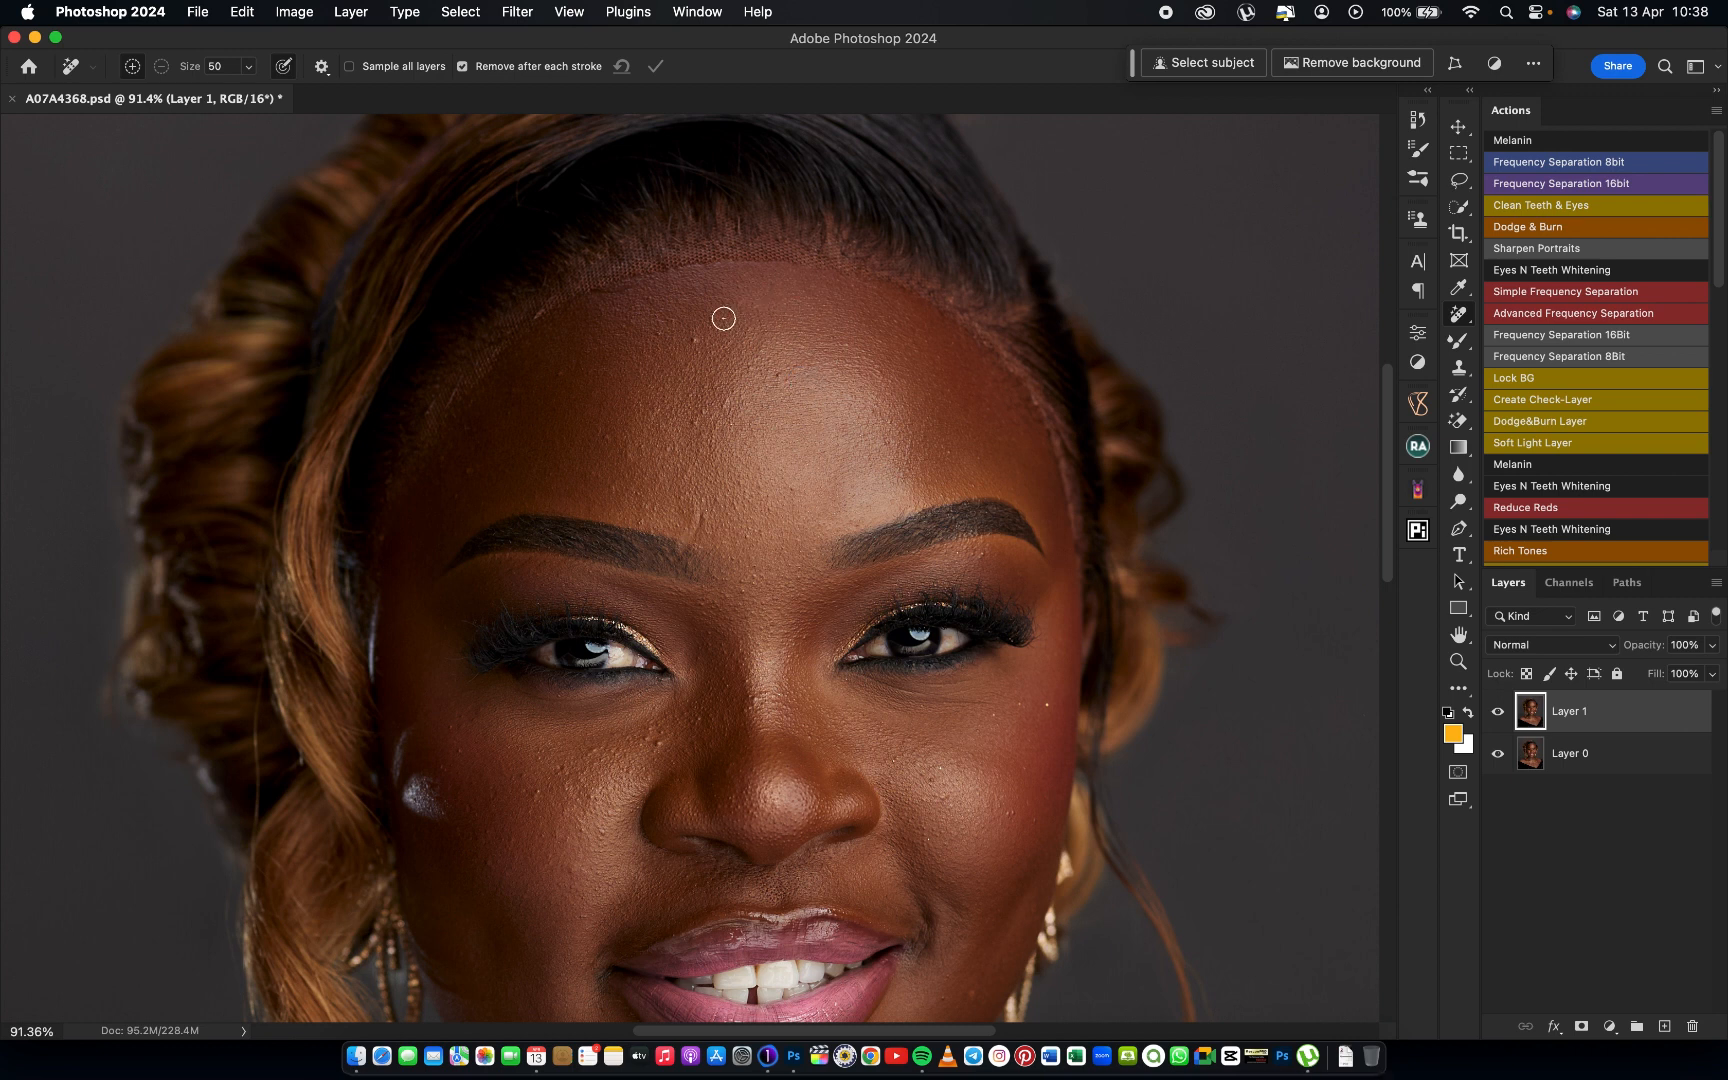
right_click(1459, 313)
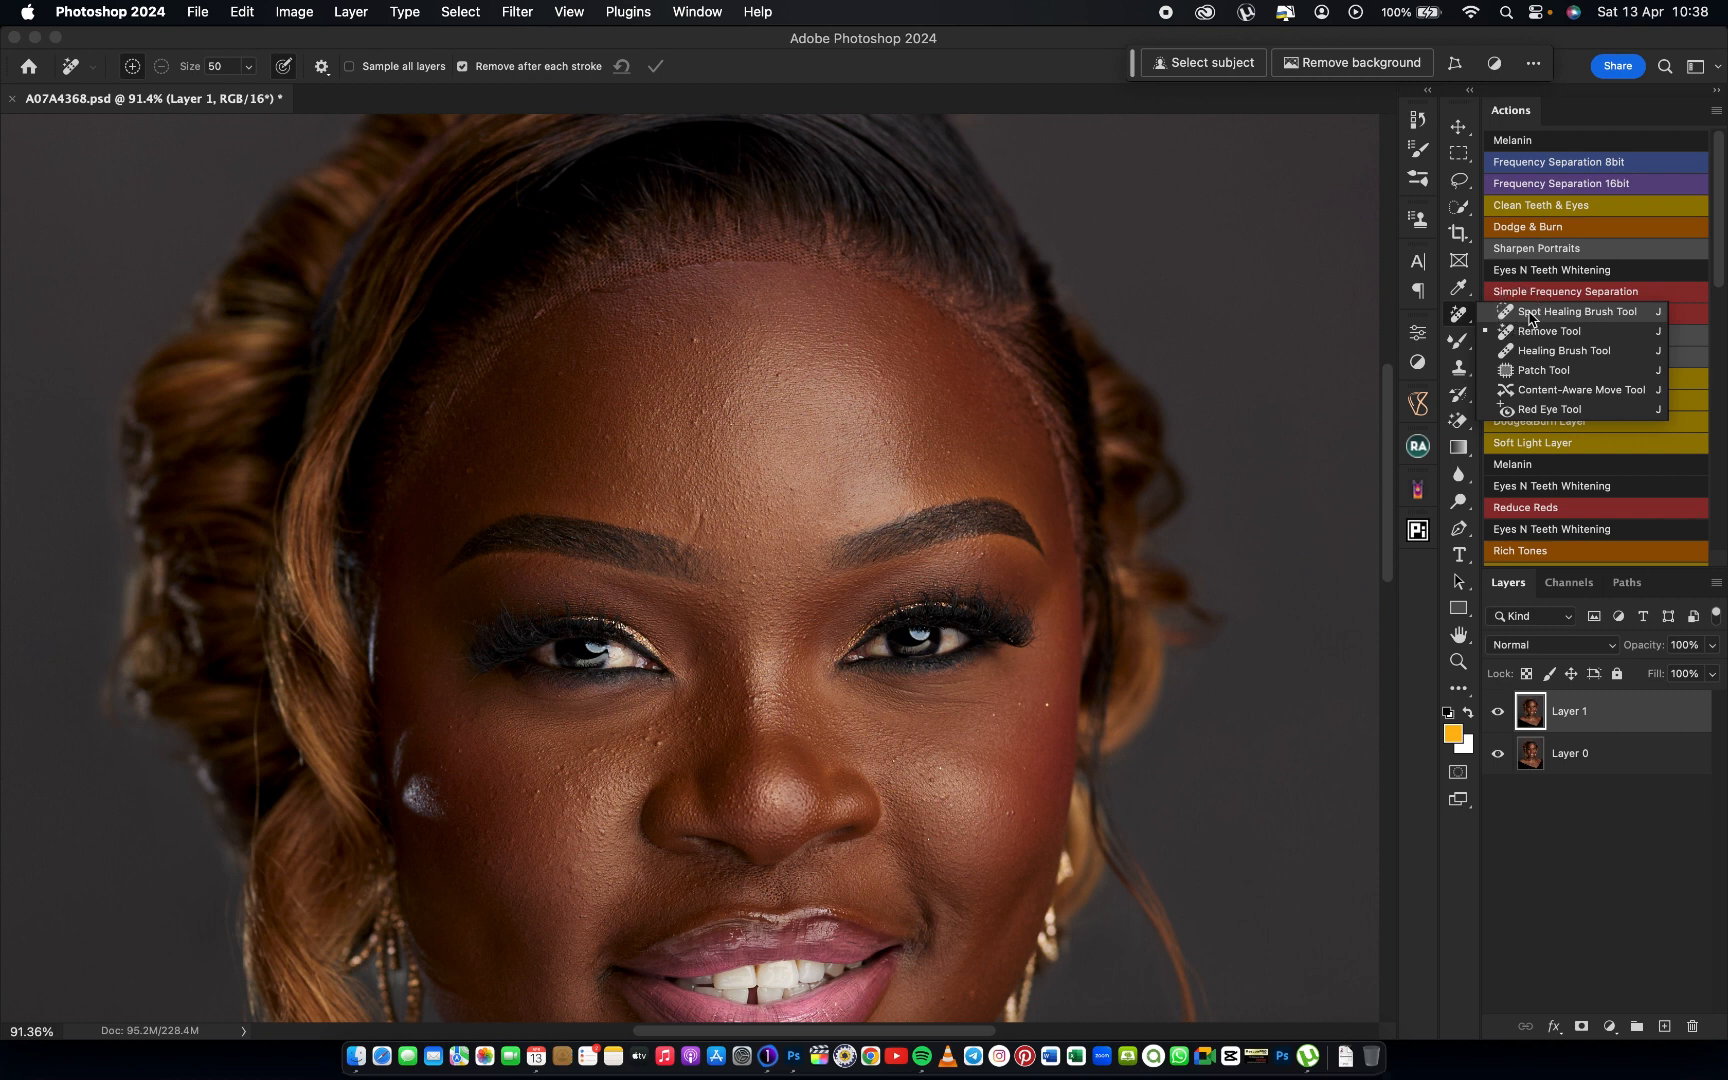
click(1570, 312)
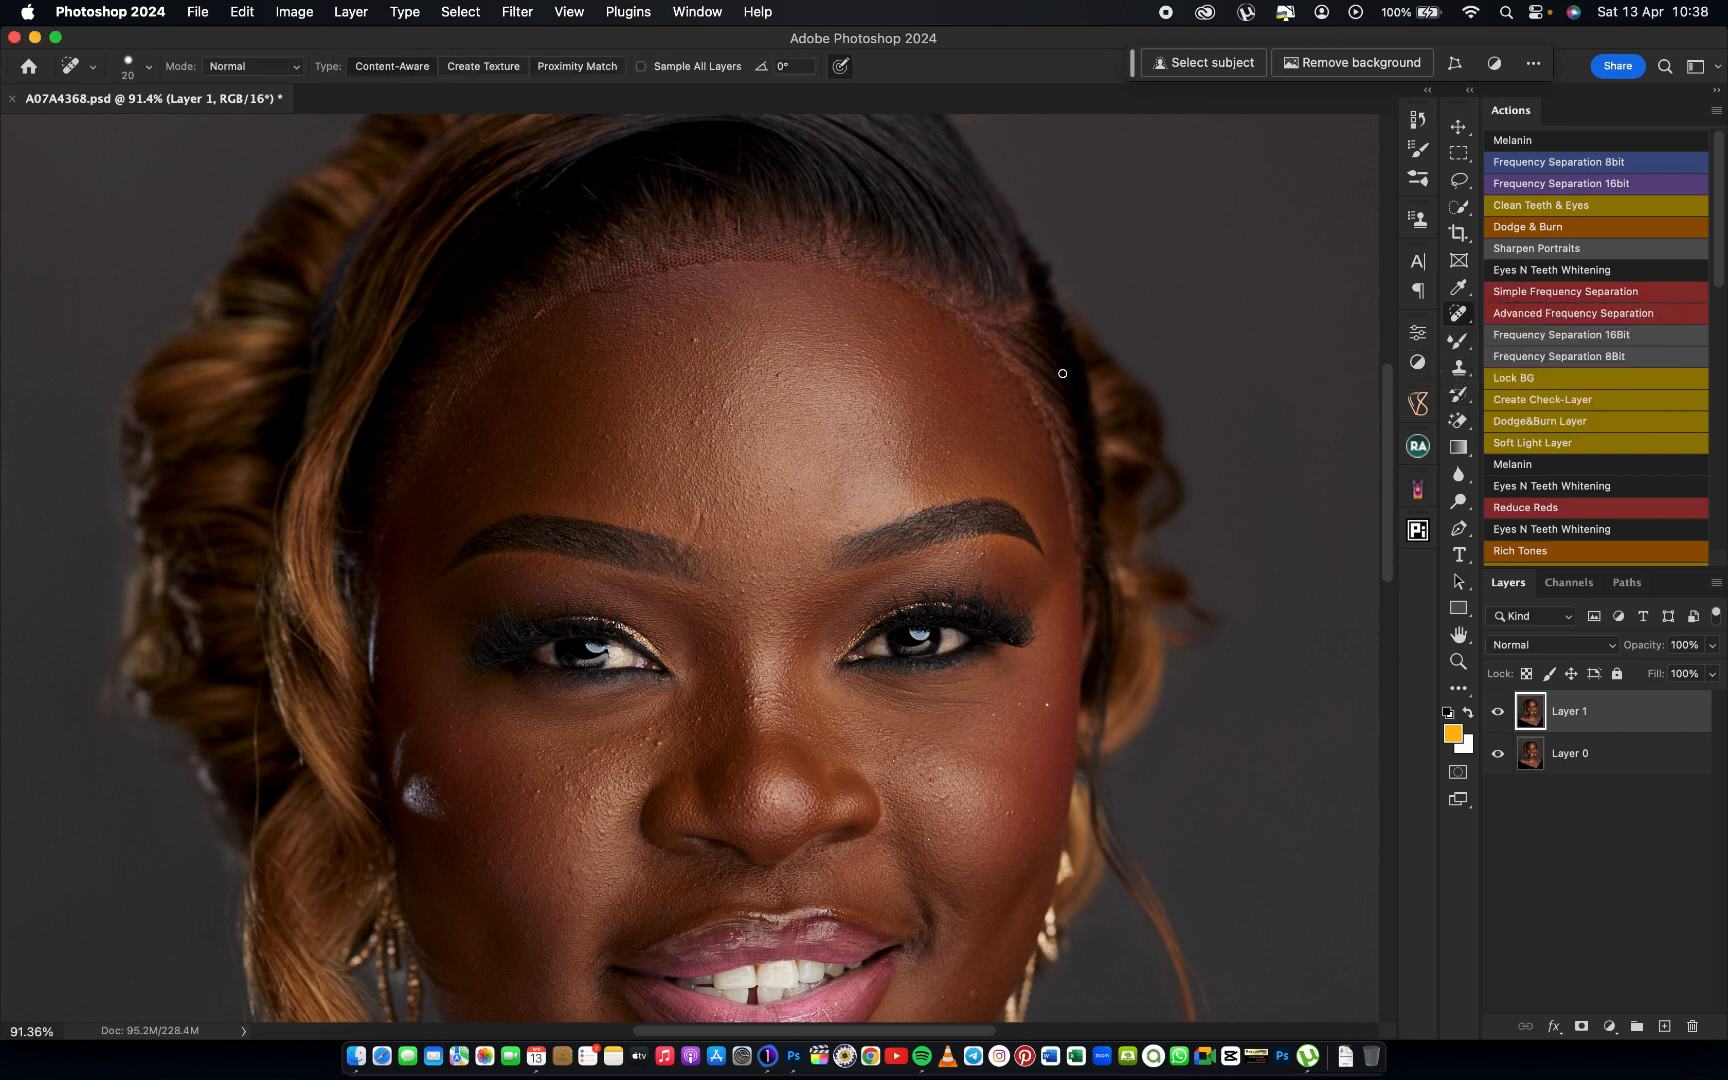
key(bracketright)
key(bracketright)
drag(805, 266, 695, 258)
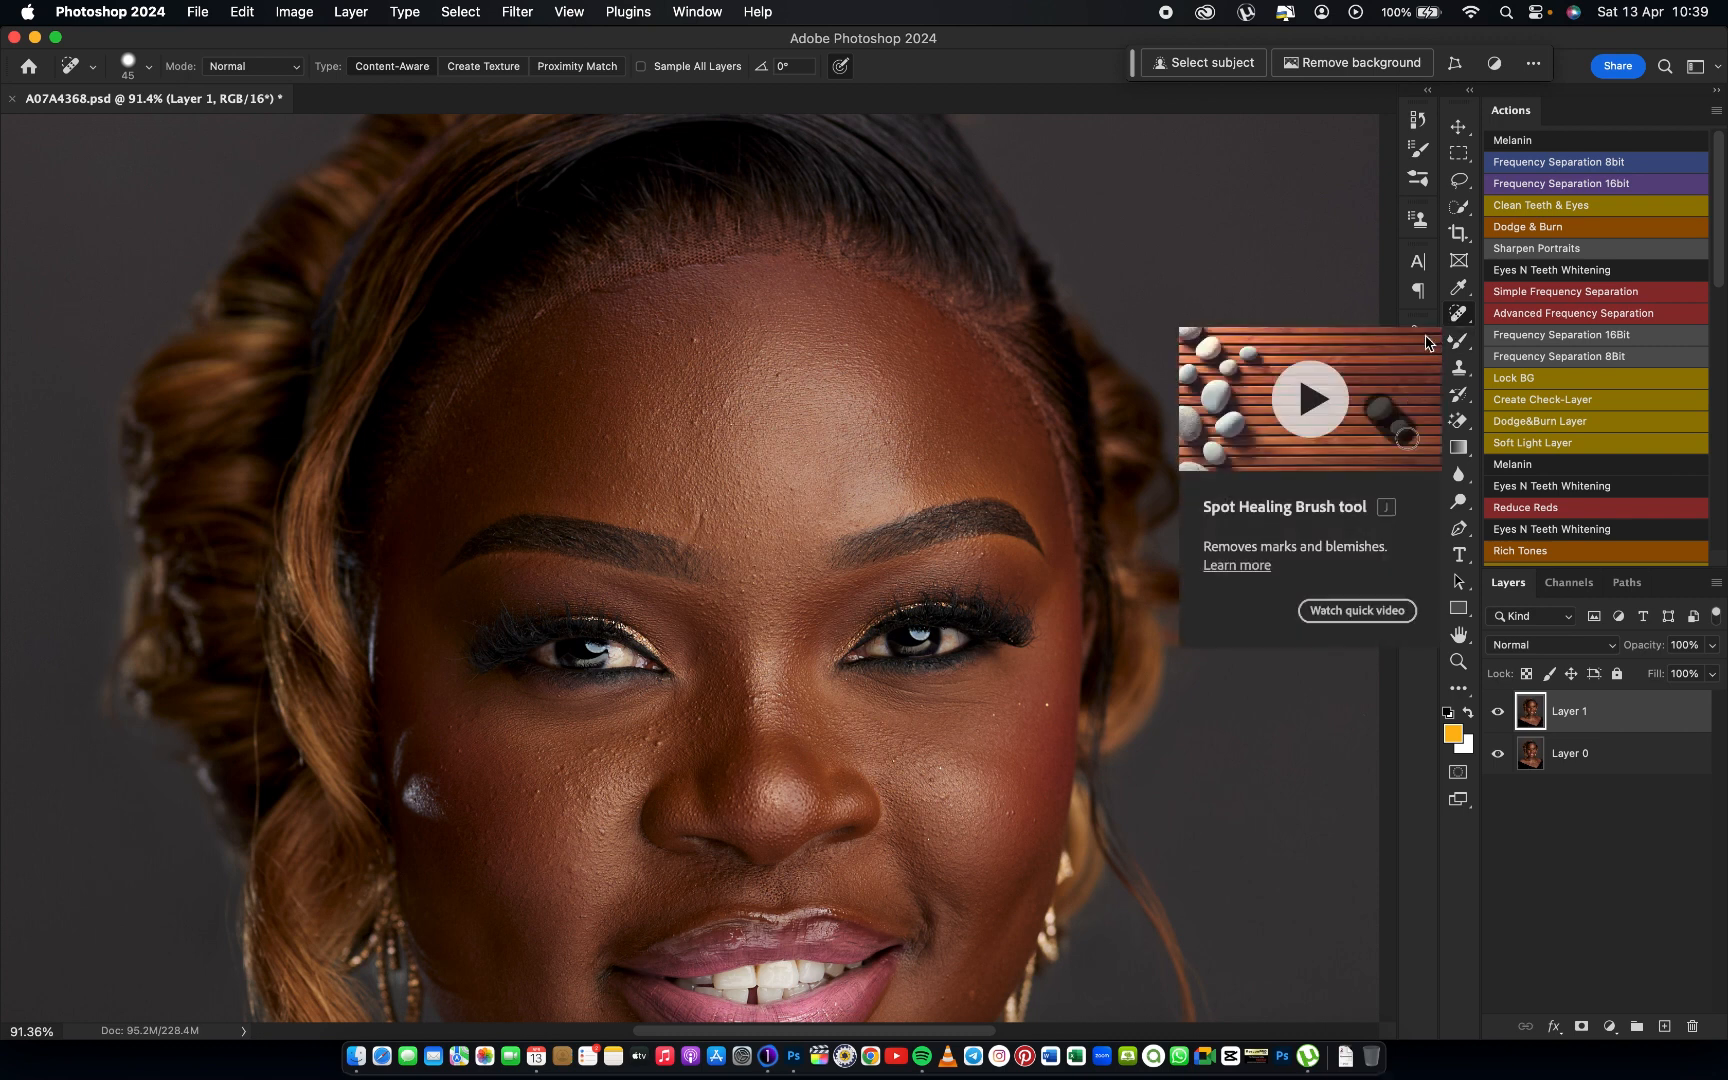
Erase the visible lace line along the whole hairline using the Remove Tool at size 60
right_click(1462, 314)
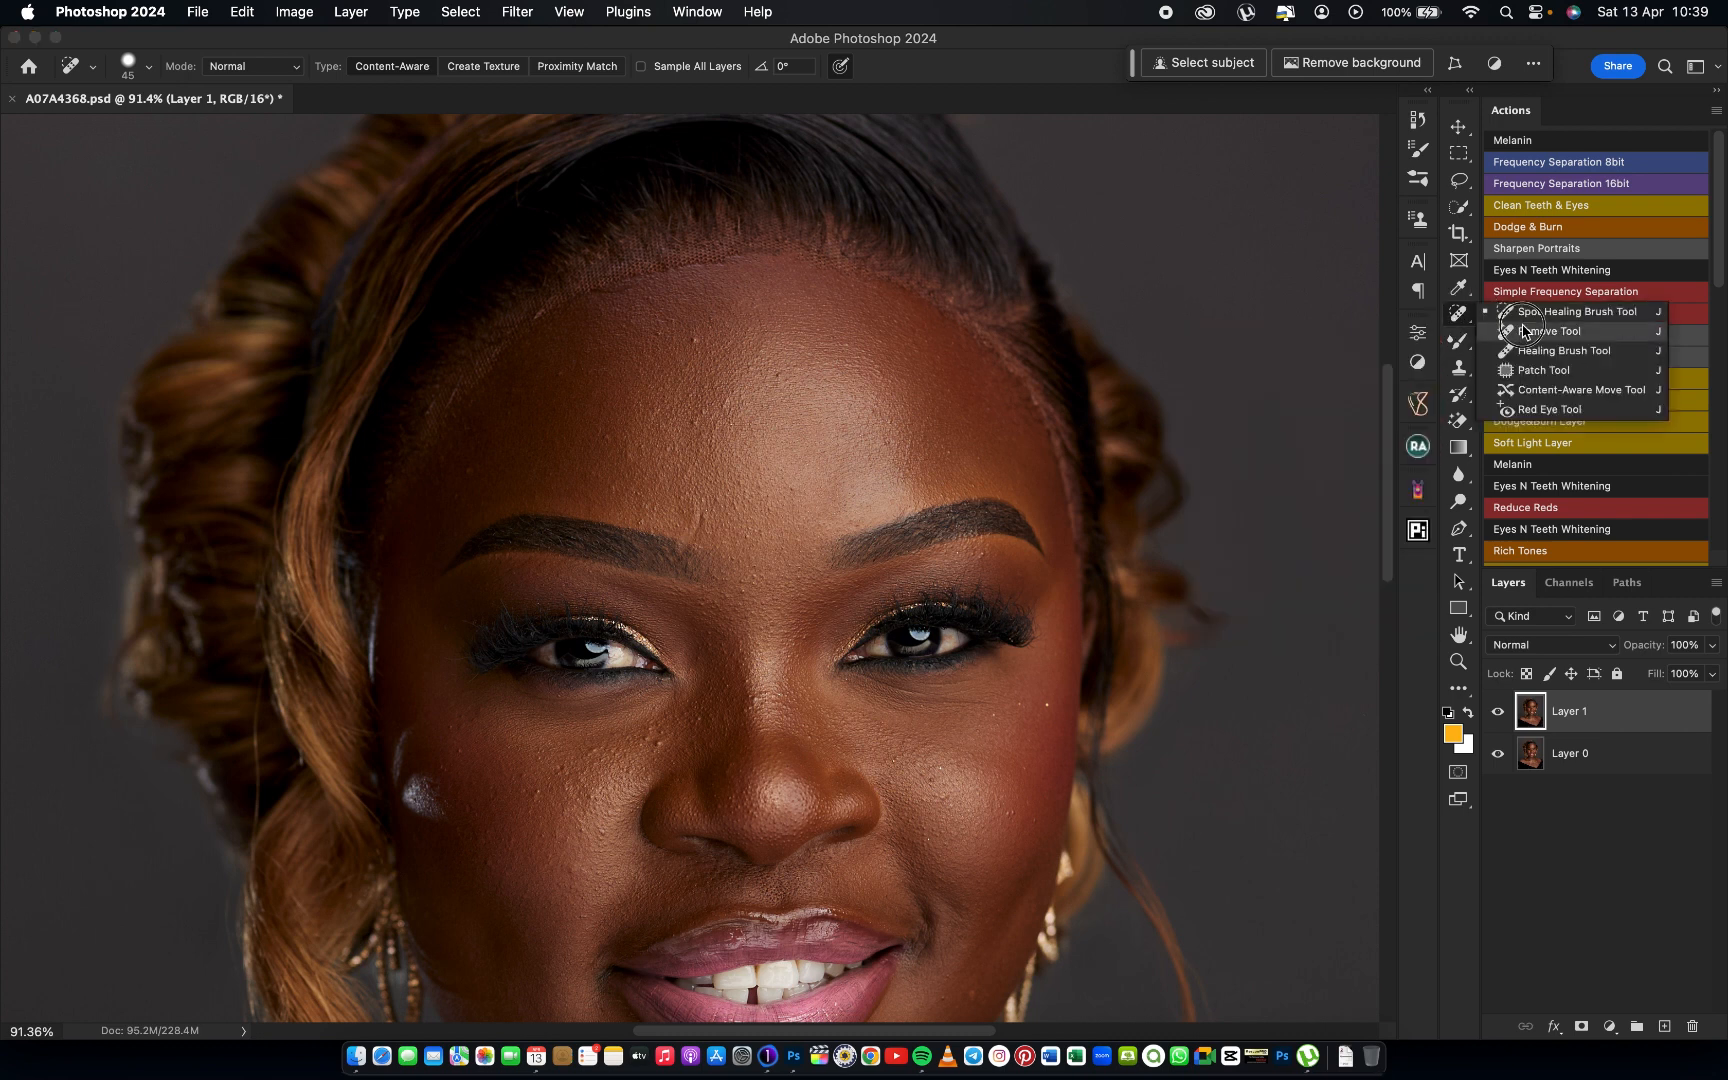
click(1524, 339)
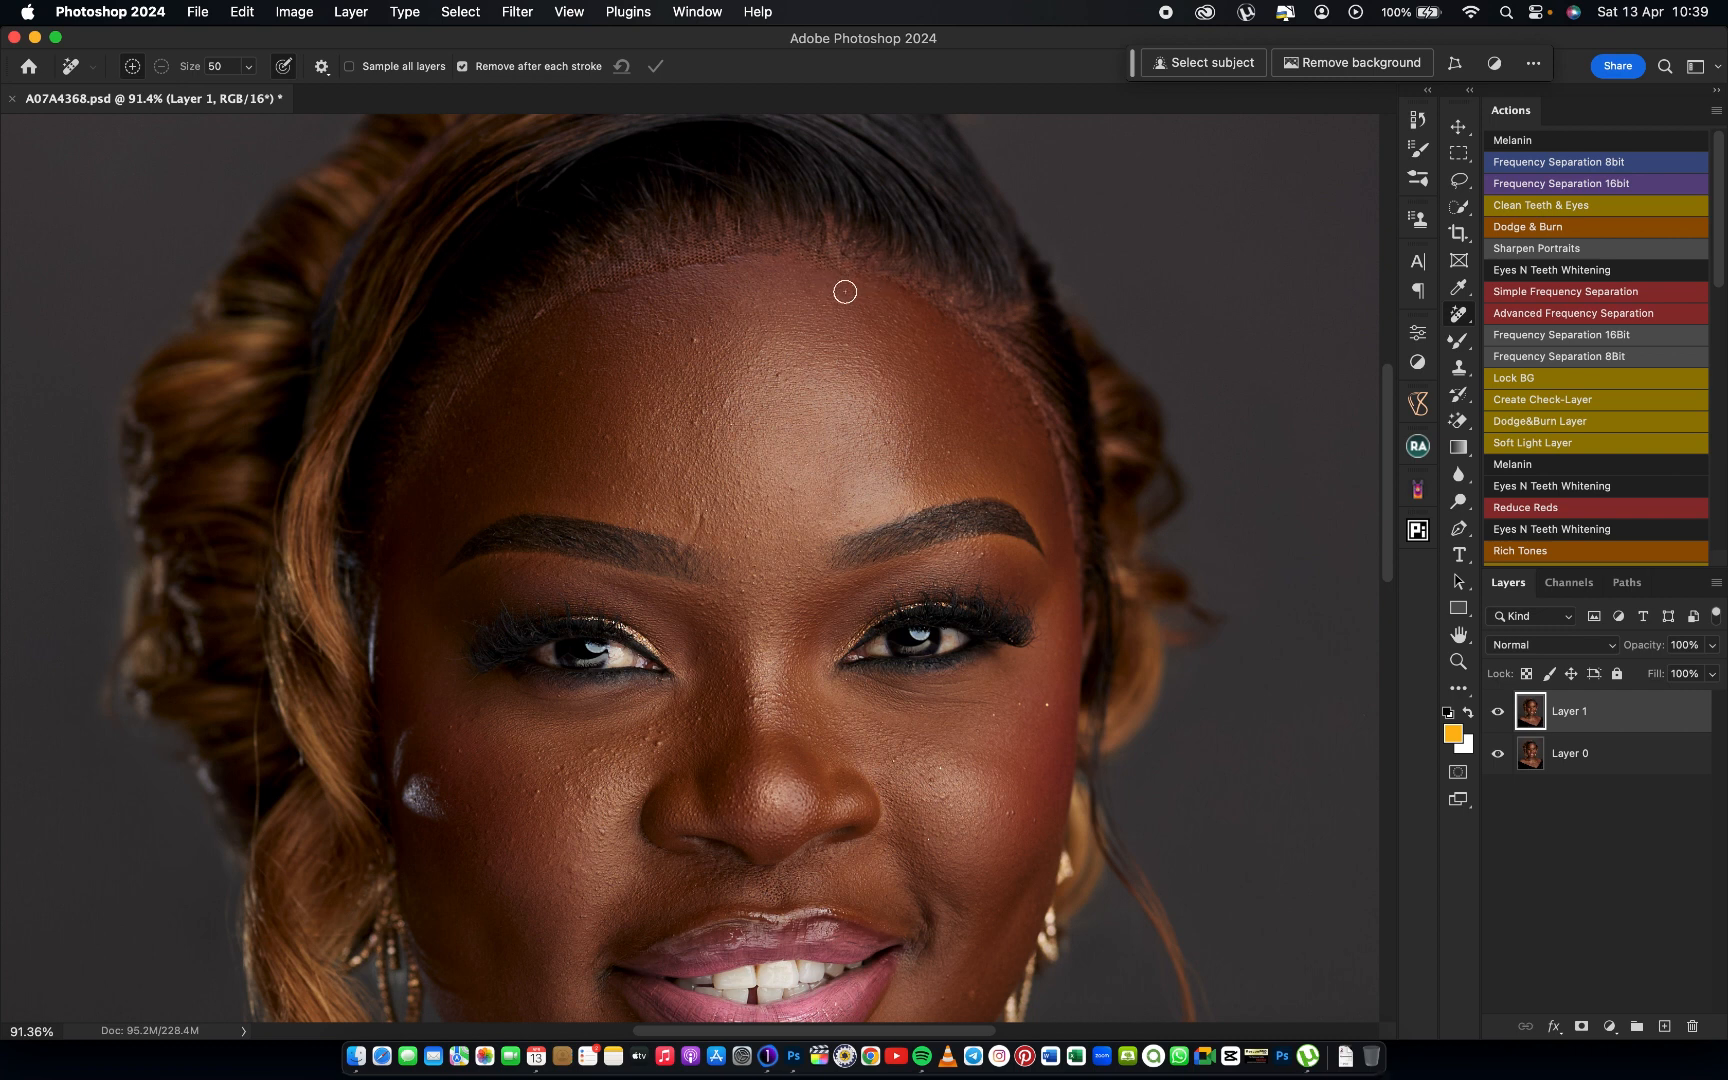
key(bracketright)
mouse_move(815, 262)
mouse_down()
mouse_move(725, 251)
mouse_move(603, 276)
mouse_move(500, 355)
mouse_up()
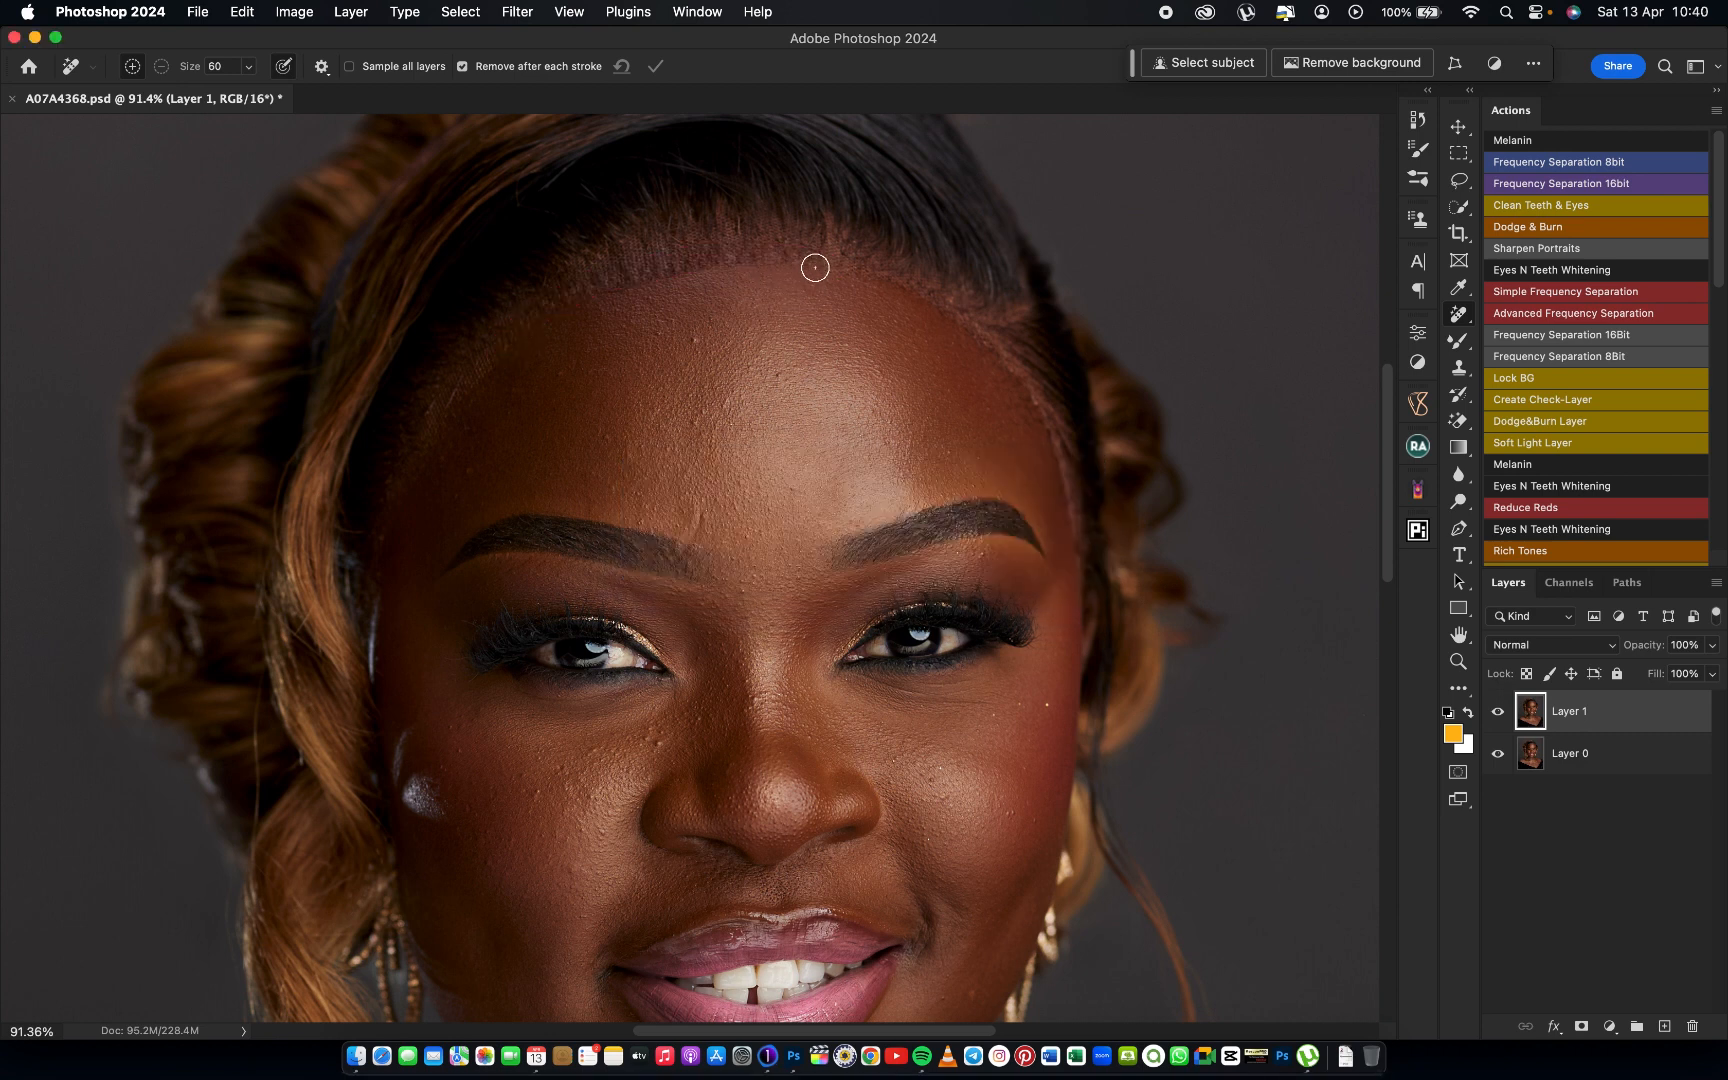
drag(807, 262, 603, 291)
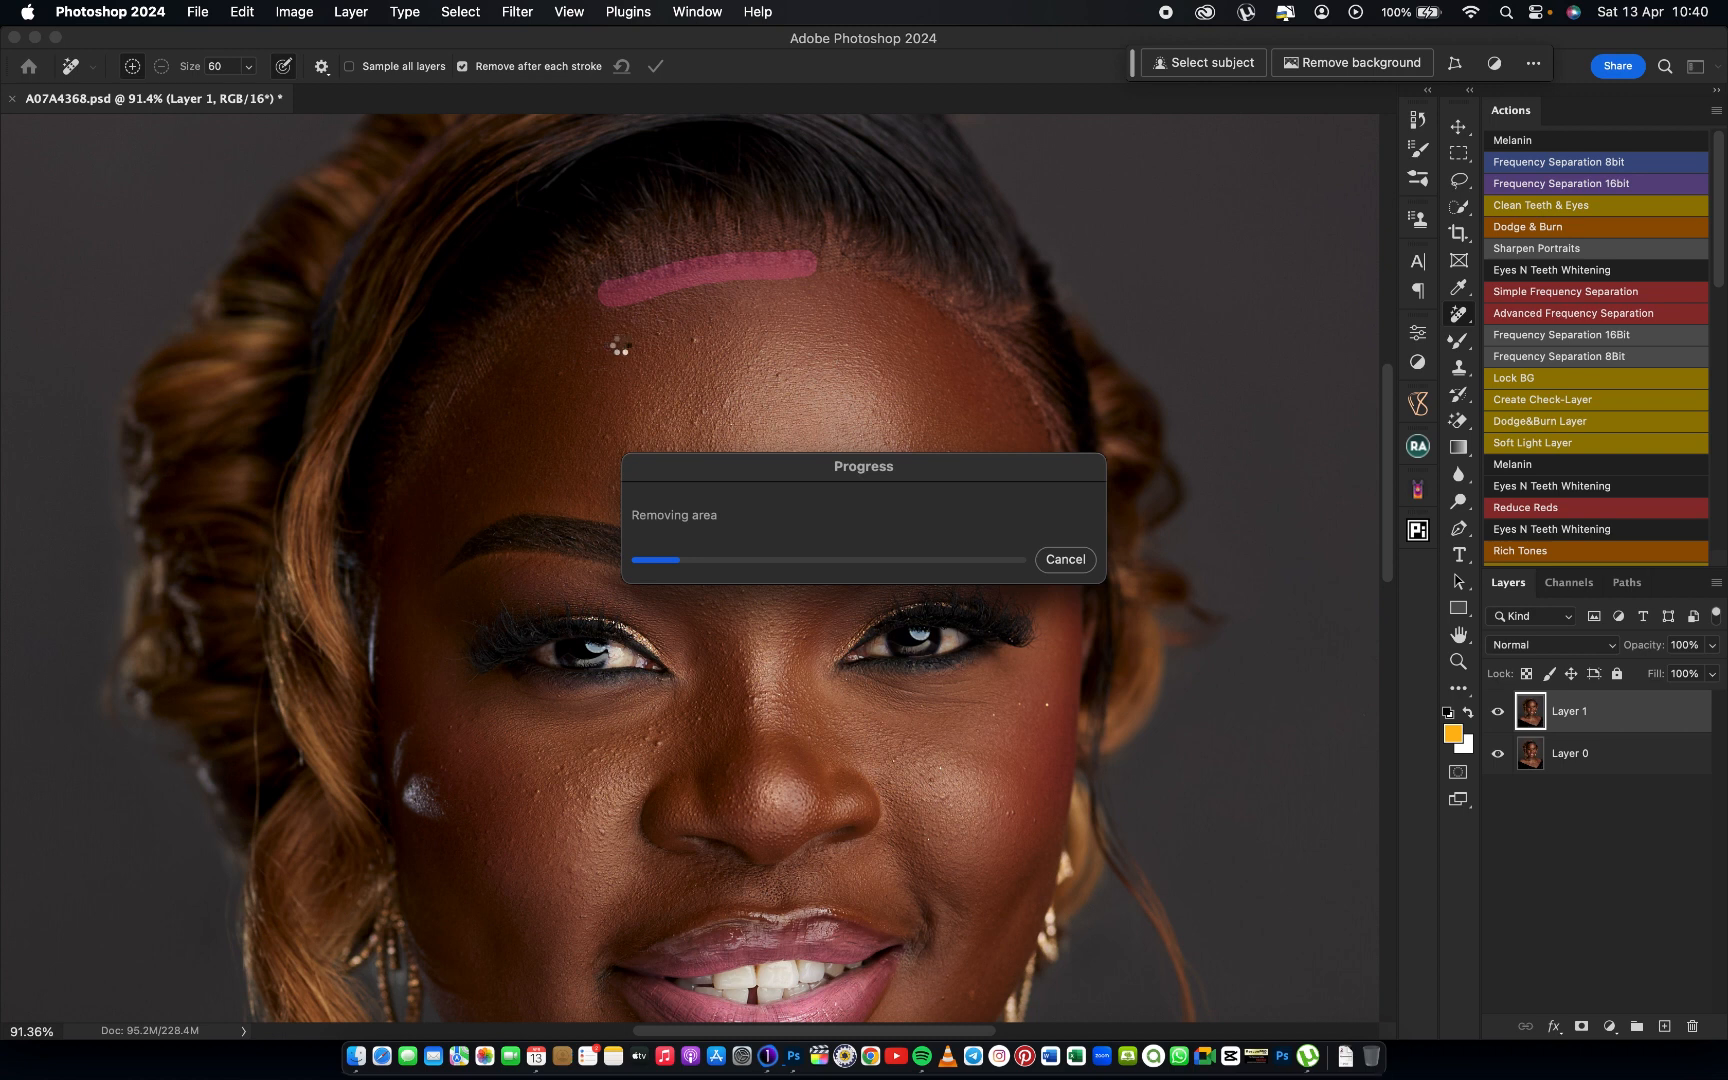
mouse_move(1072, 549)
mouse_down()
mouse_move(920, 296)
mouse_move(868, 270)
mouse_up()
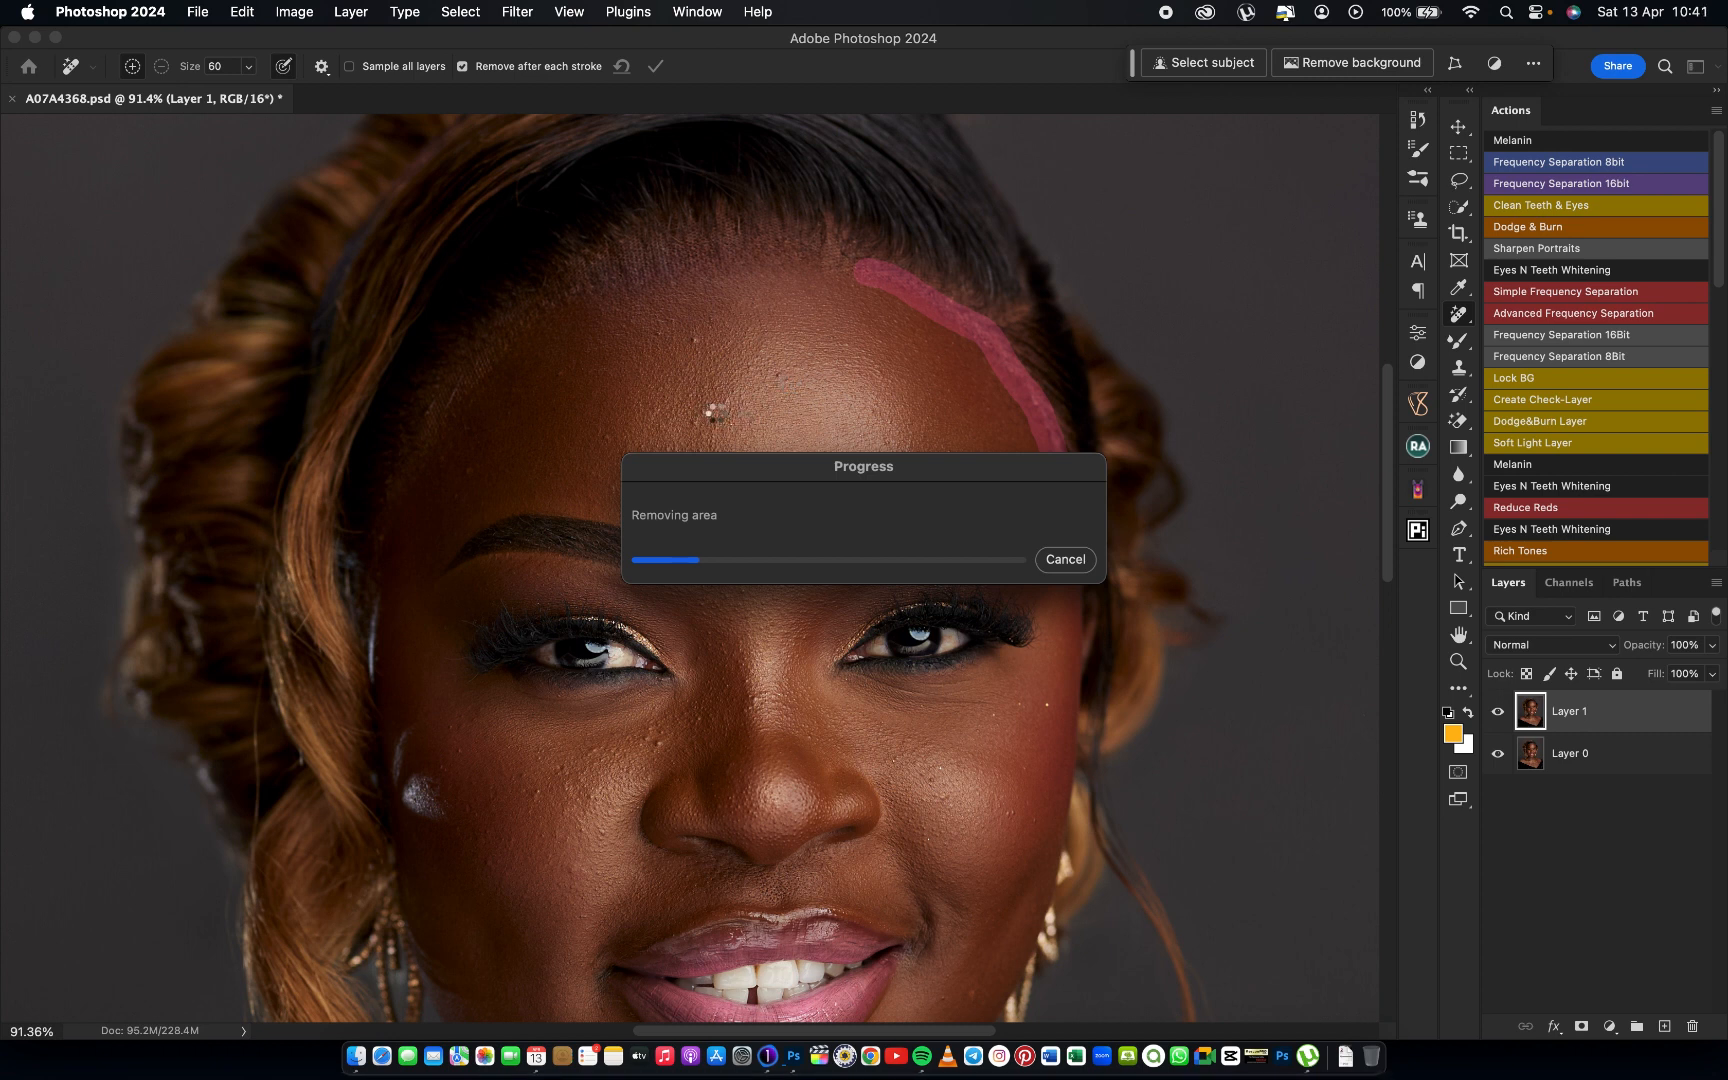
Reduce the Remove Tool to size 35 and clean up the mark near the inner end of the image-left eyebrow
key(bracketleft)
key(bracketleft)
key(bracketleft)
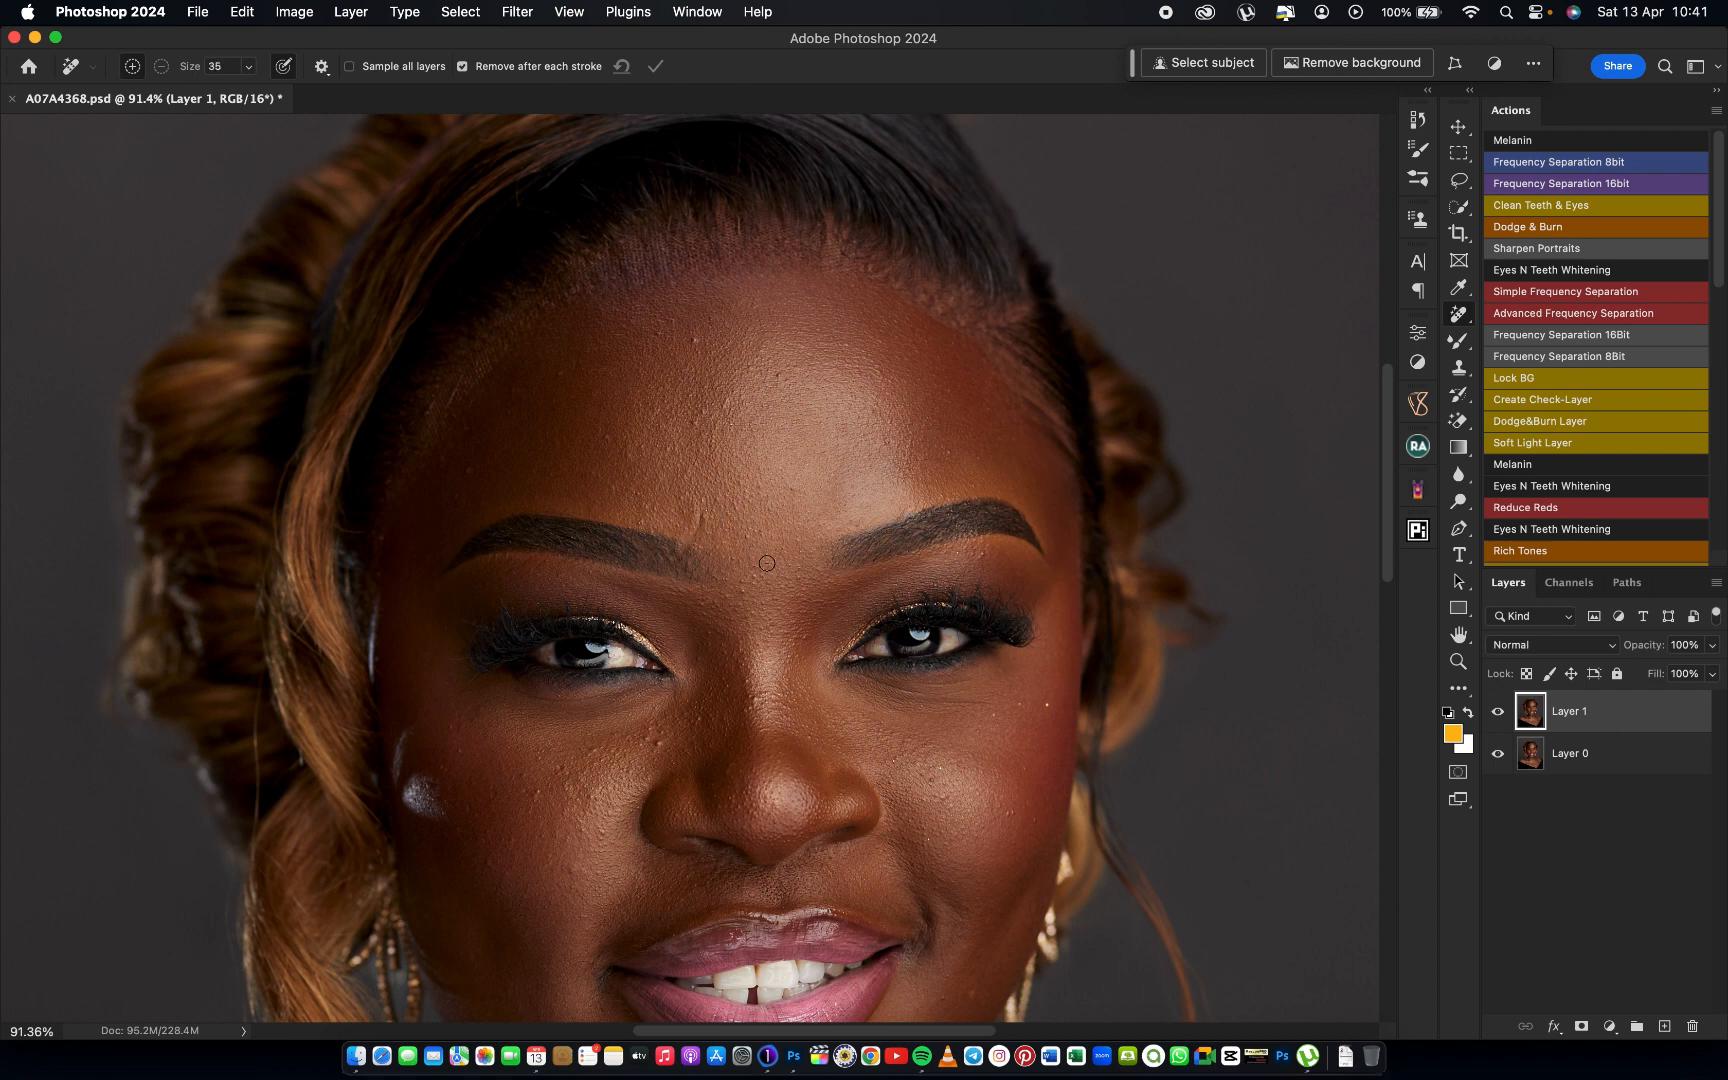
click(700, 510)
Heal the blemishes on the image-left cheek and the nose bridge using the Spot Healing Brush at 20 px
right_click(1460, 312)
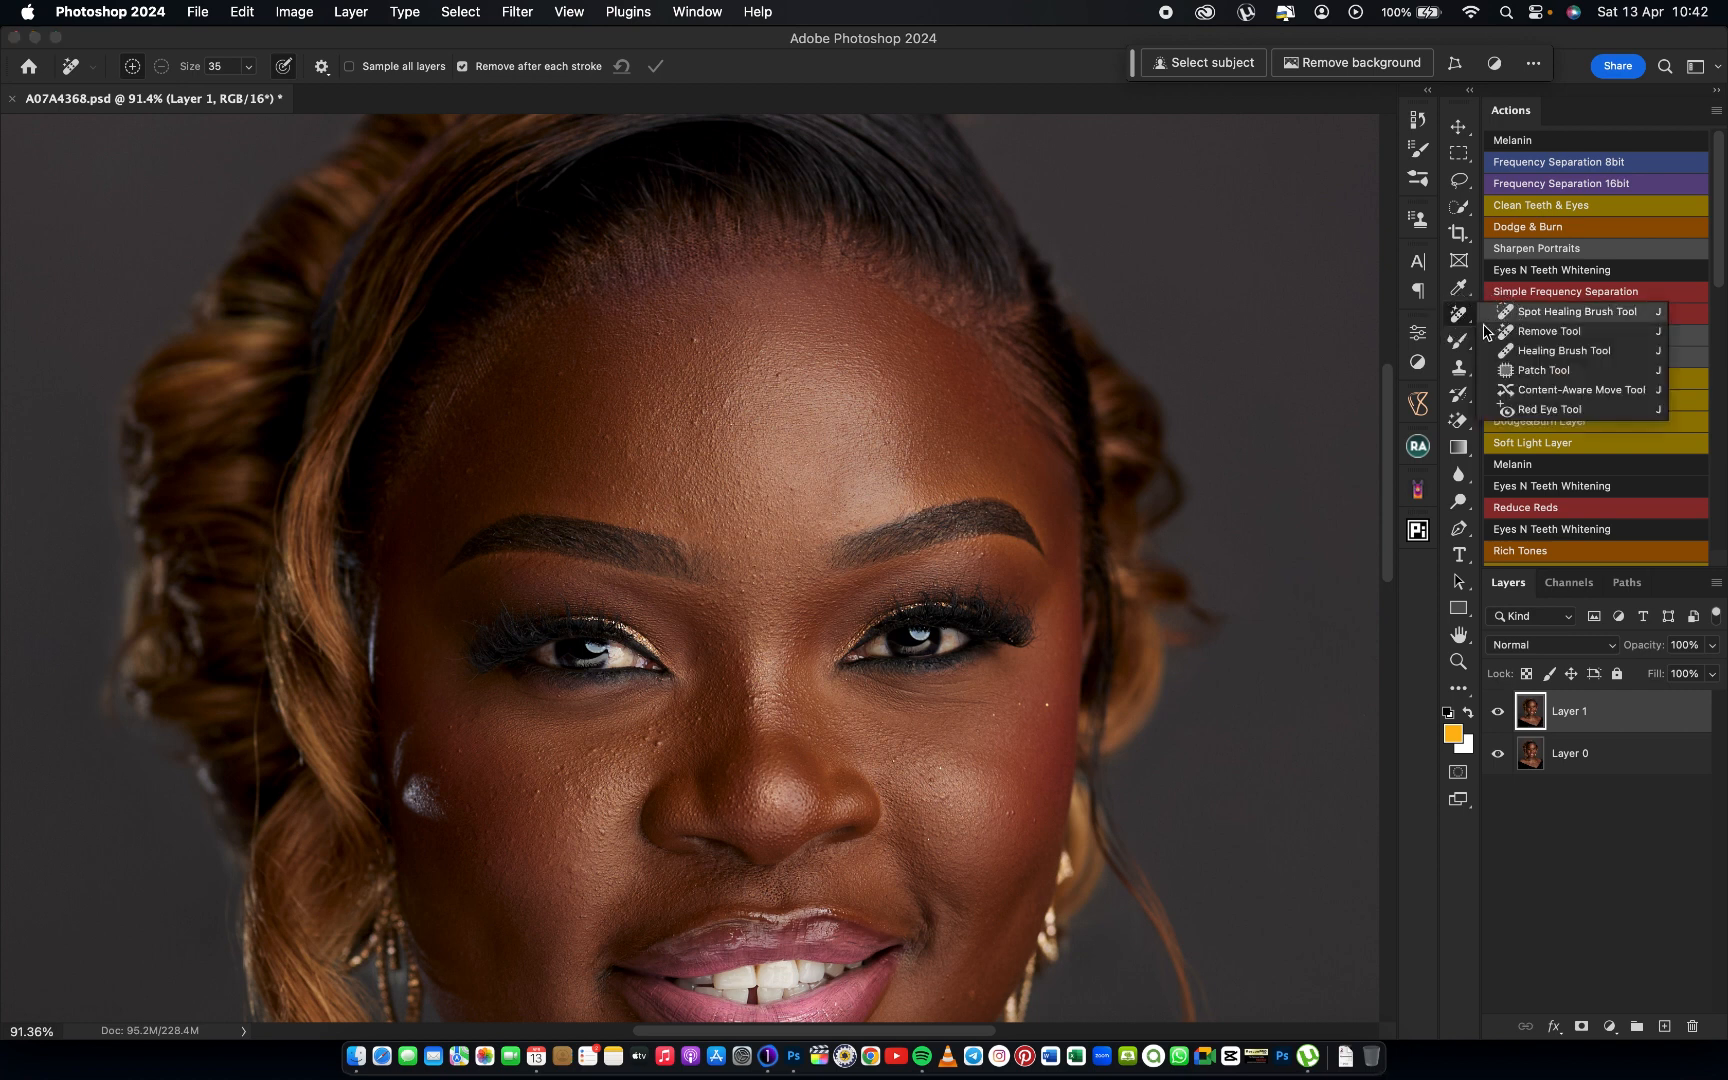
click(1500, 309)
key(bracketleft)
key(bracketleft)
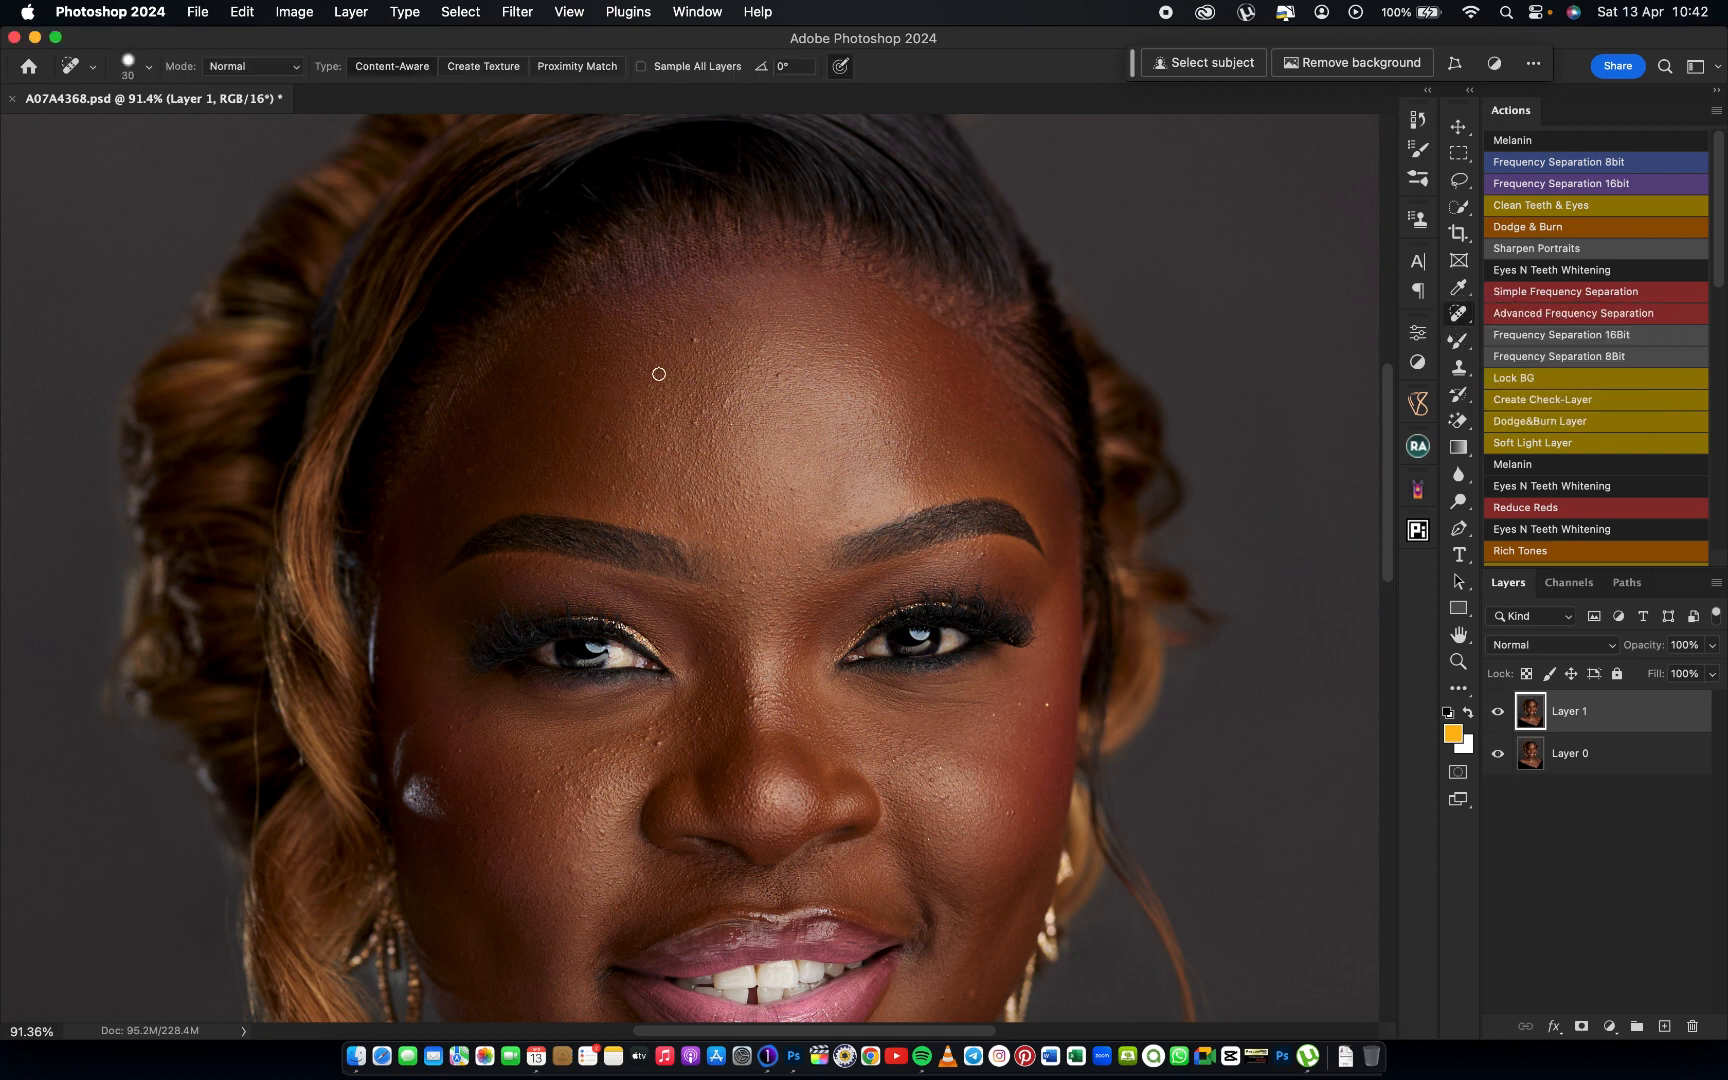
key(bracketleft)
click(596, 753)
click(465, 725)
drag(746, 713, 752, 675)
click(511, 838)
click(486, 829)
click(468, 810)
click(571, 875)
Heal the blemishes on the image-right cheek and around the outer brow and forehead on that side
click(931, 780)
drag(924, 798, 955, 806)
drag(984, 556, 967, 500)
drag(966, 480, 938, 441)
Spot-heal the small bumps and specks on the image-right cheek, under the eye and on the upper eyelid below the brow
key(super+plus)
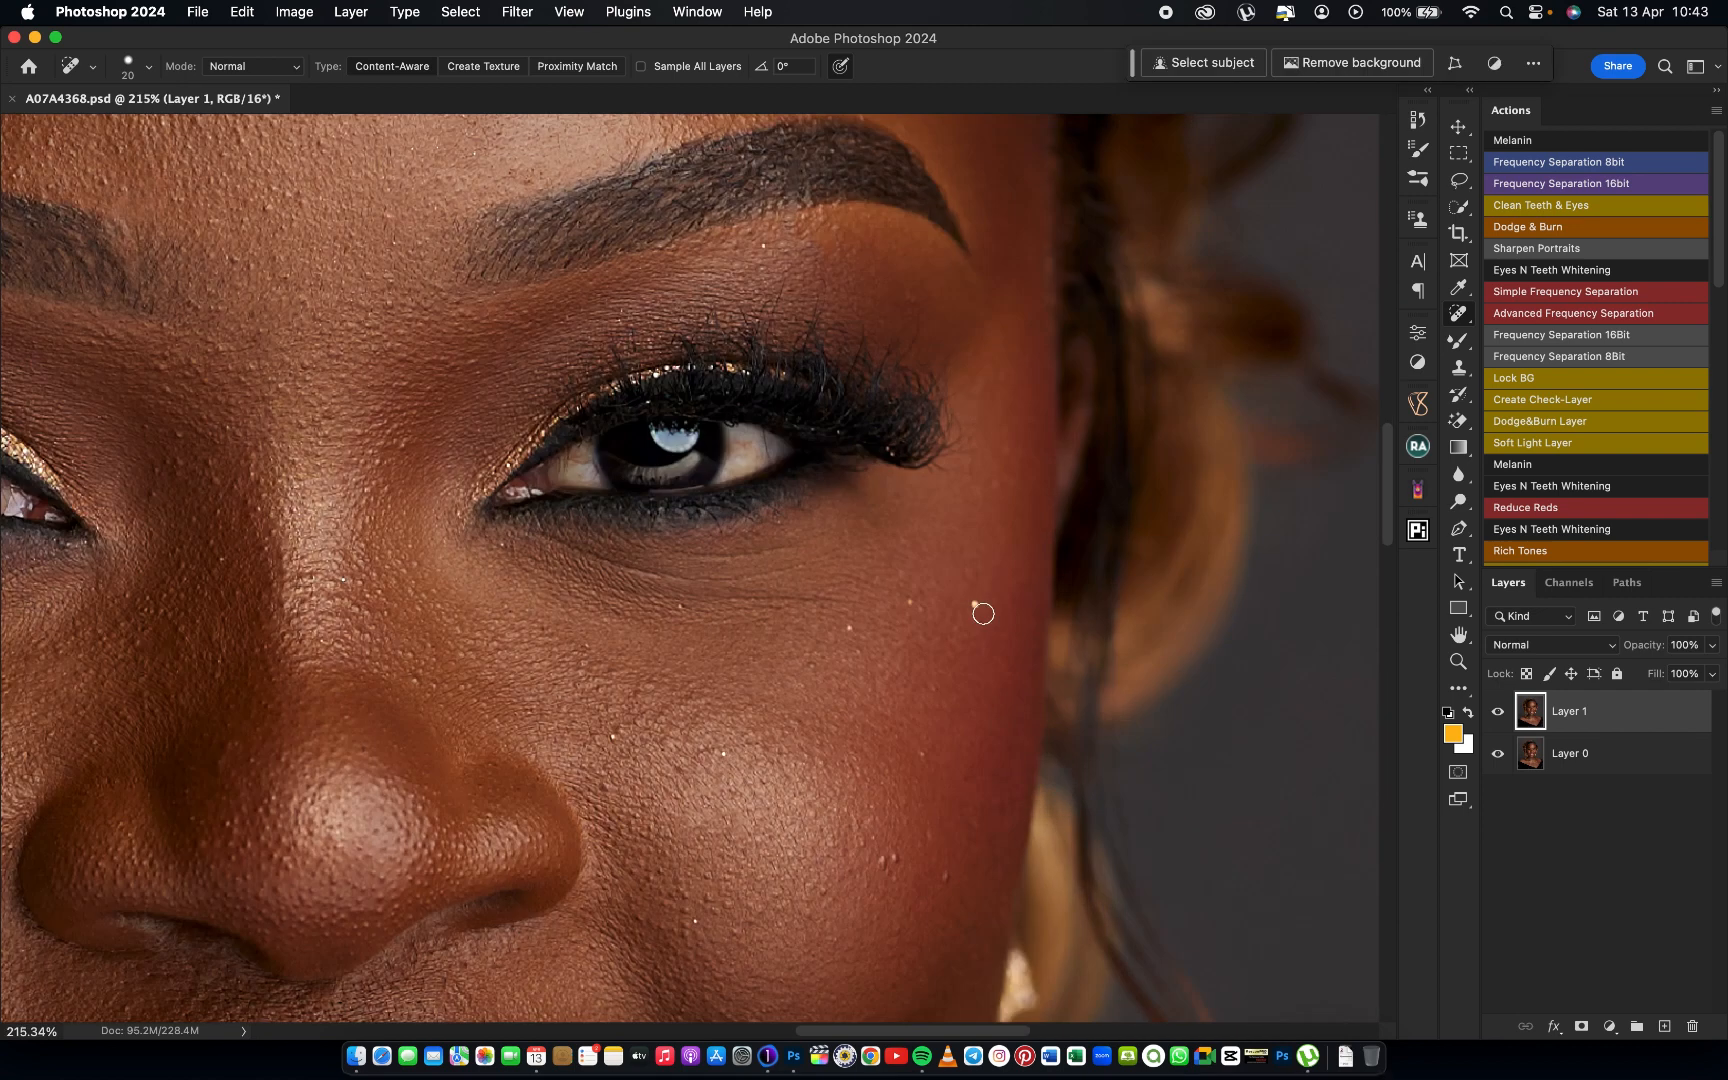
click(924, 758)
click(890, 862)
click(940, 877)
click(925, 835)
click(617, 728)
click(645, 688)
click(700, 920)
click(725, 750)
click(804, 666)
click(679, 607)
drag(912, 292, 911, 305)
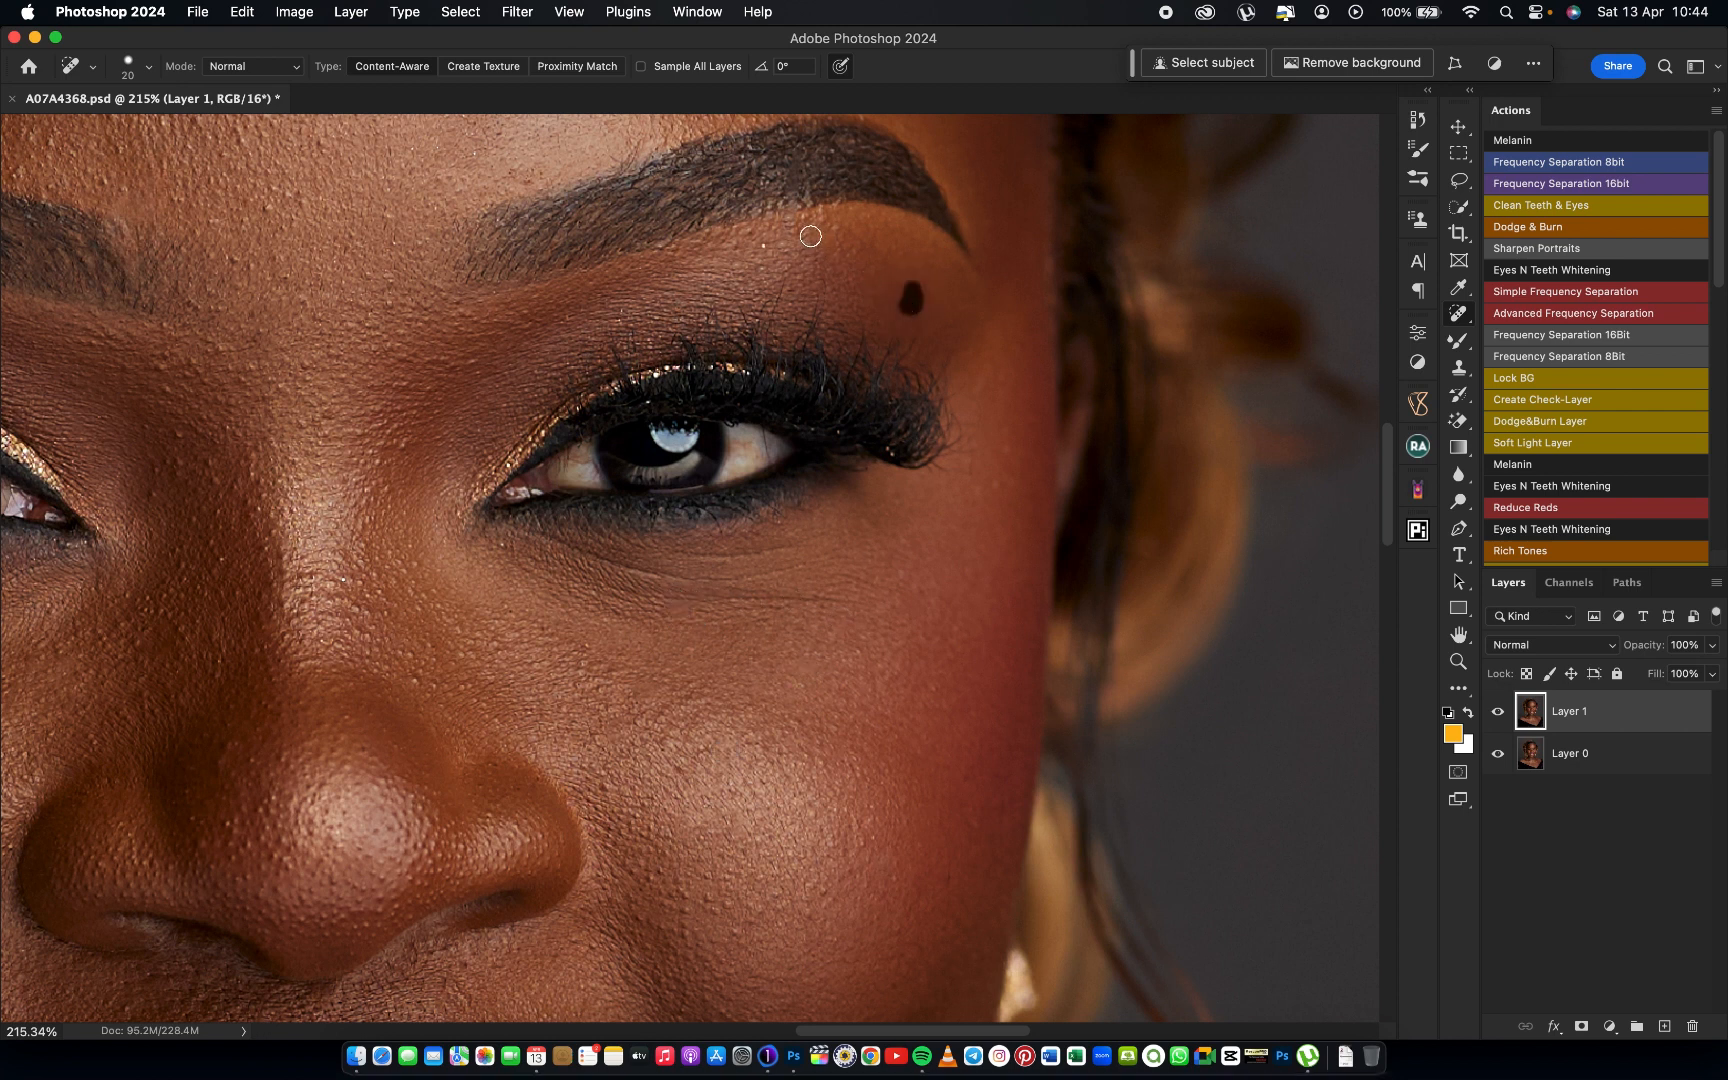
click(761, 249)
Remove the crease lines beneath the image-right eye using the Remove Tool at size 15
click(1462, 313)
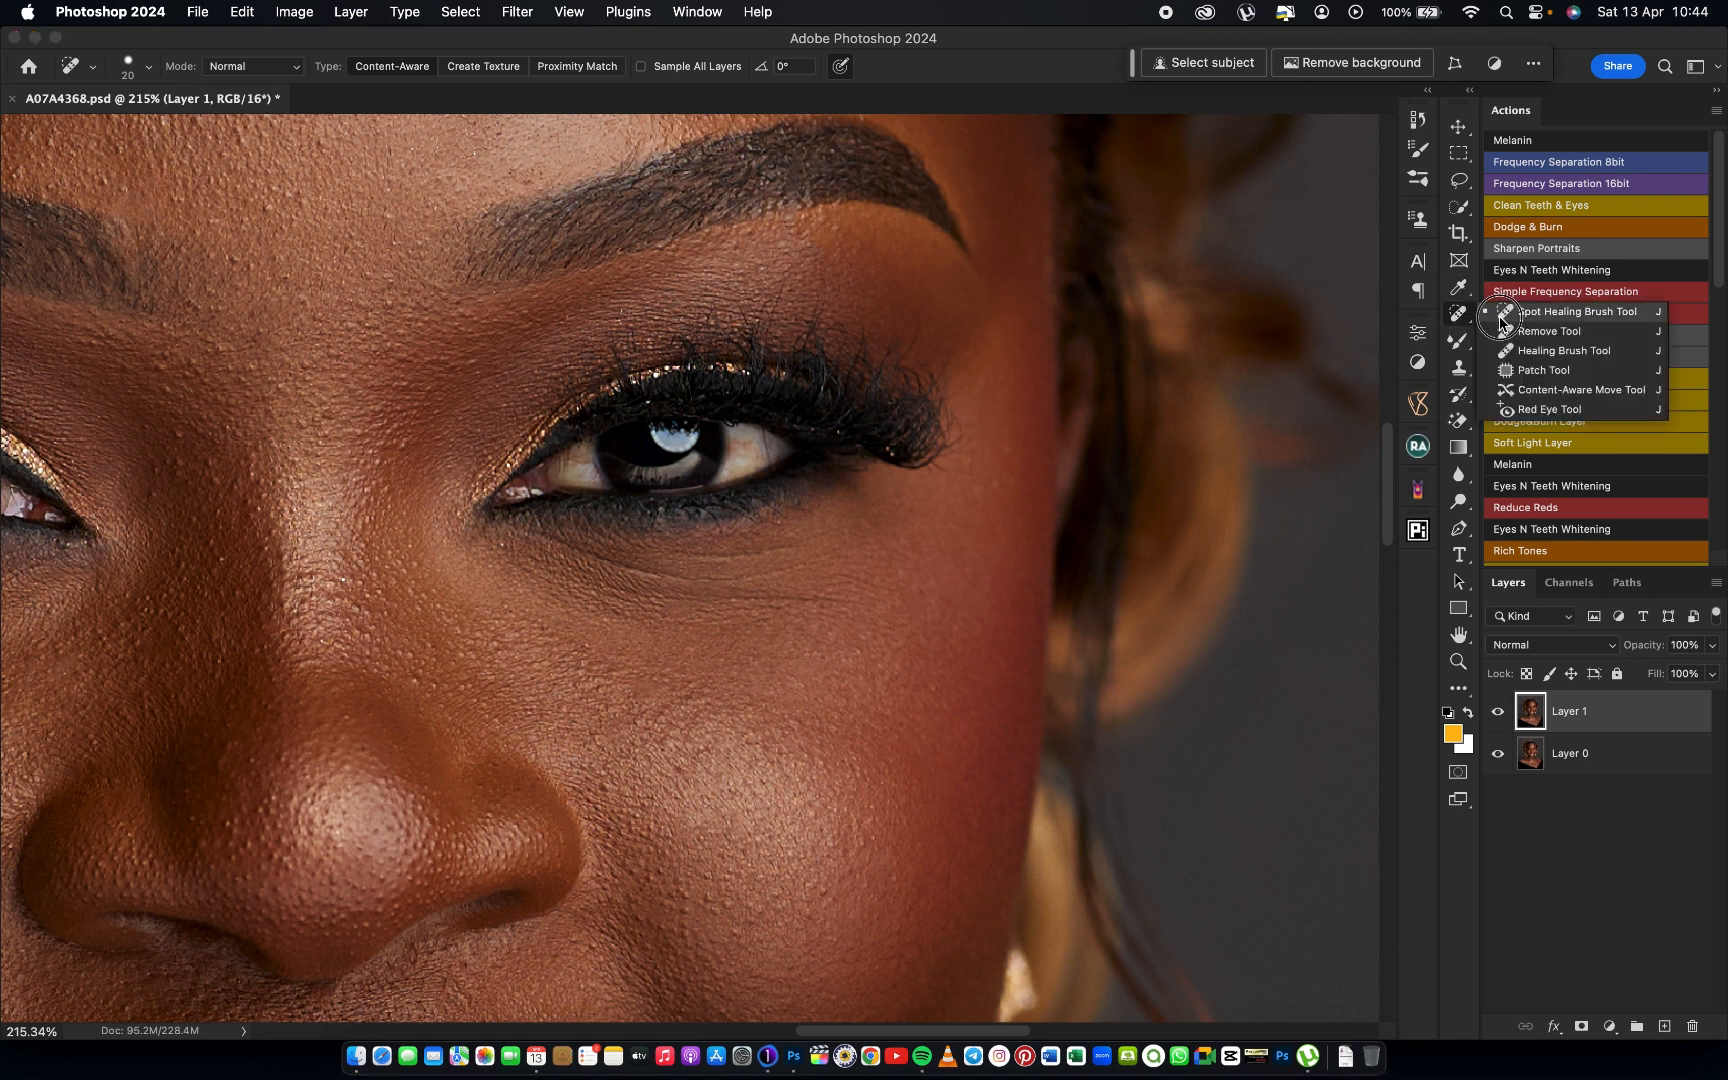
key(Return)
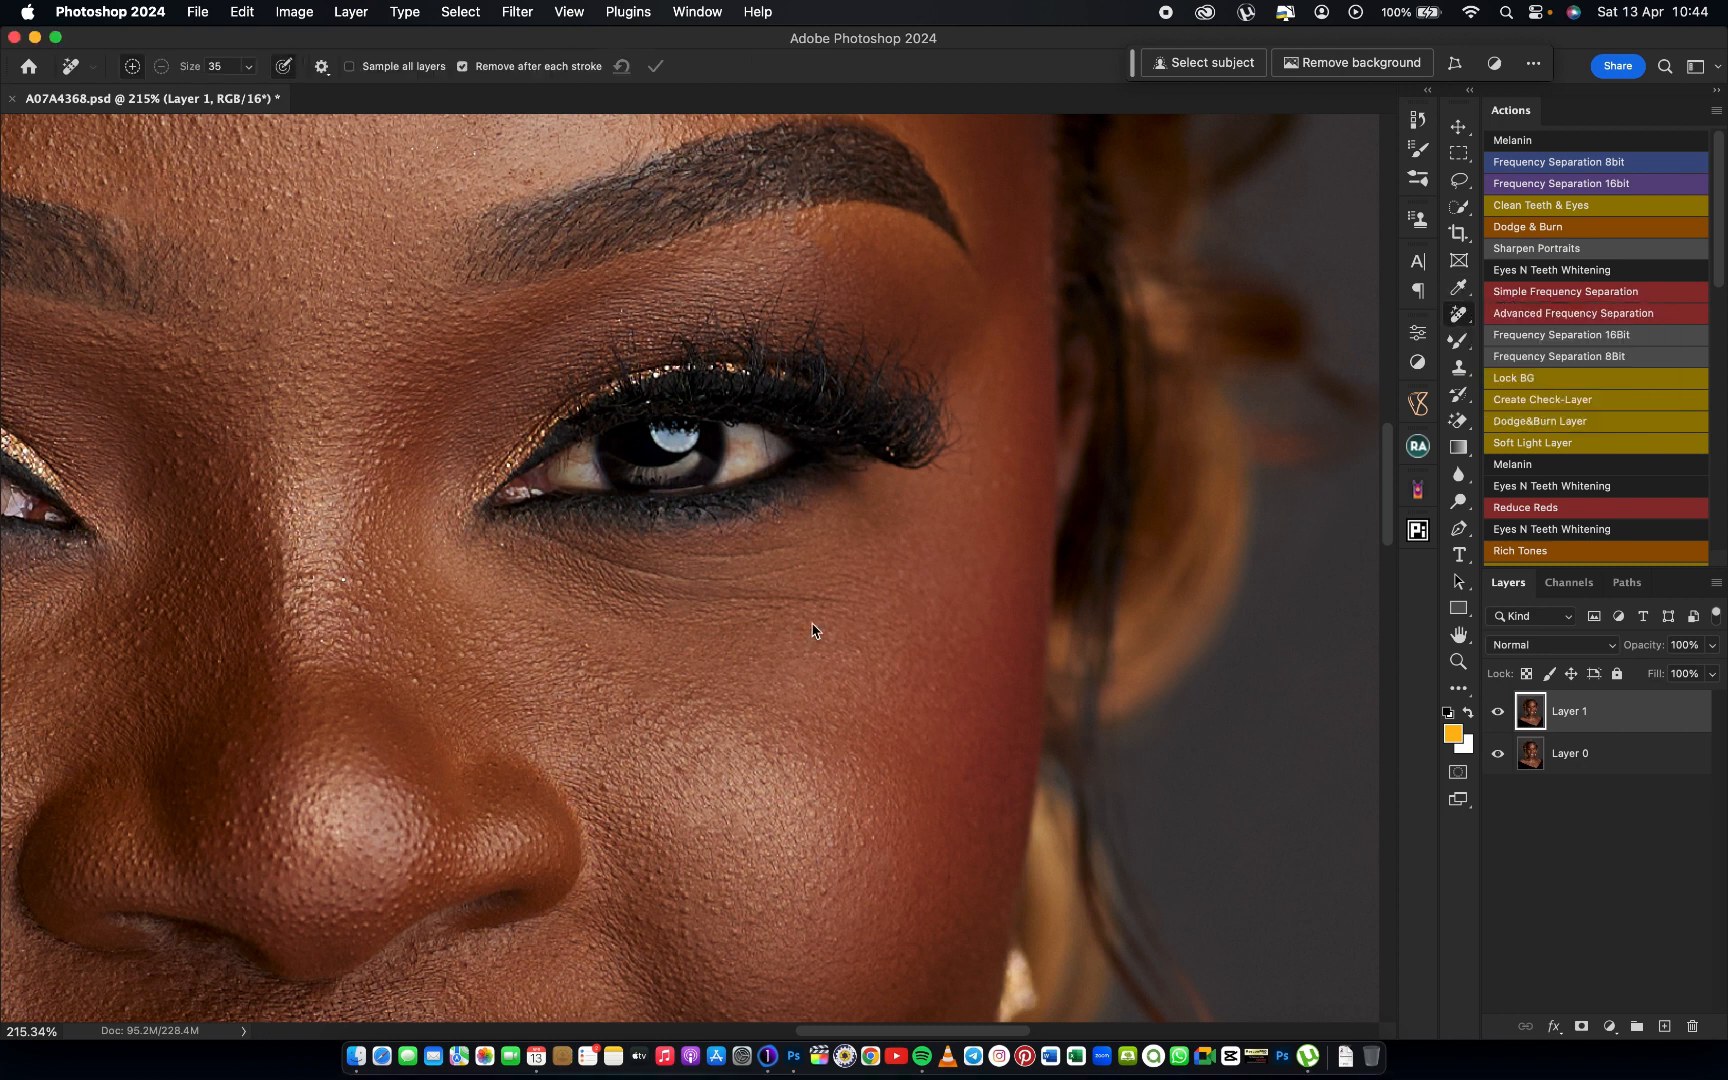
key(bracketleft)
key(bracketleft)
key(bracketleft)
click(800, 602)
shift+click(697, 606)
mouse_move(773, 572)
mouse_down()
mouse_move(795, 563)
mouse_move(650, 578)
mouse_move(516, 532)
mouse_move(660, 574)
mouse_move(698, 567)
mouse_move(675, 582)
mouse_up()
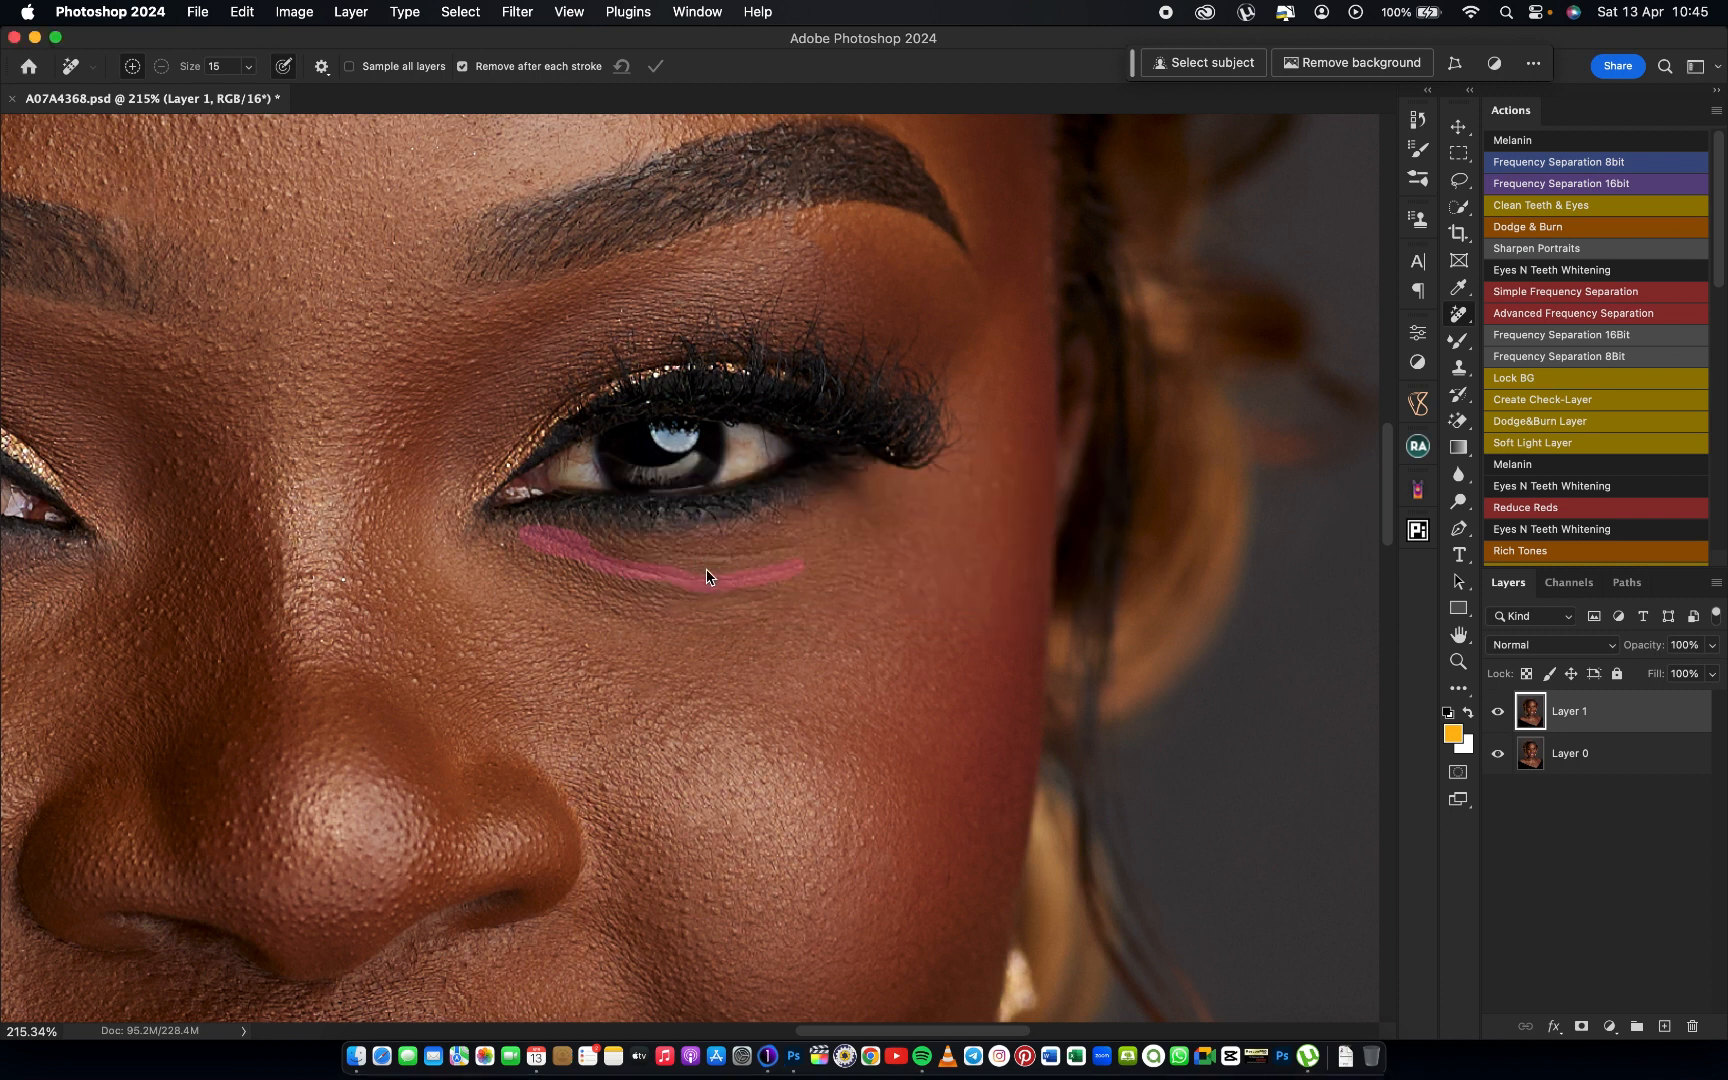
drag(788, 547, 665, 554)
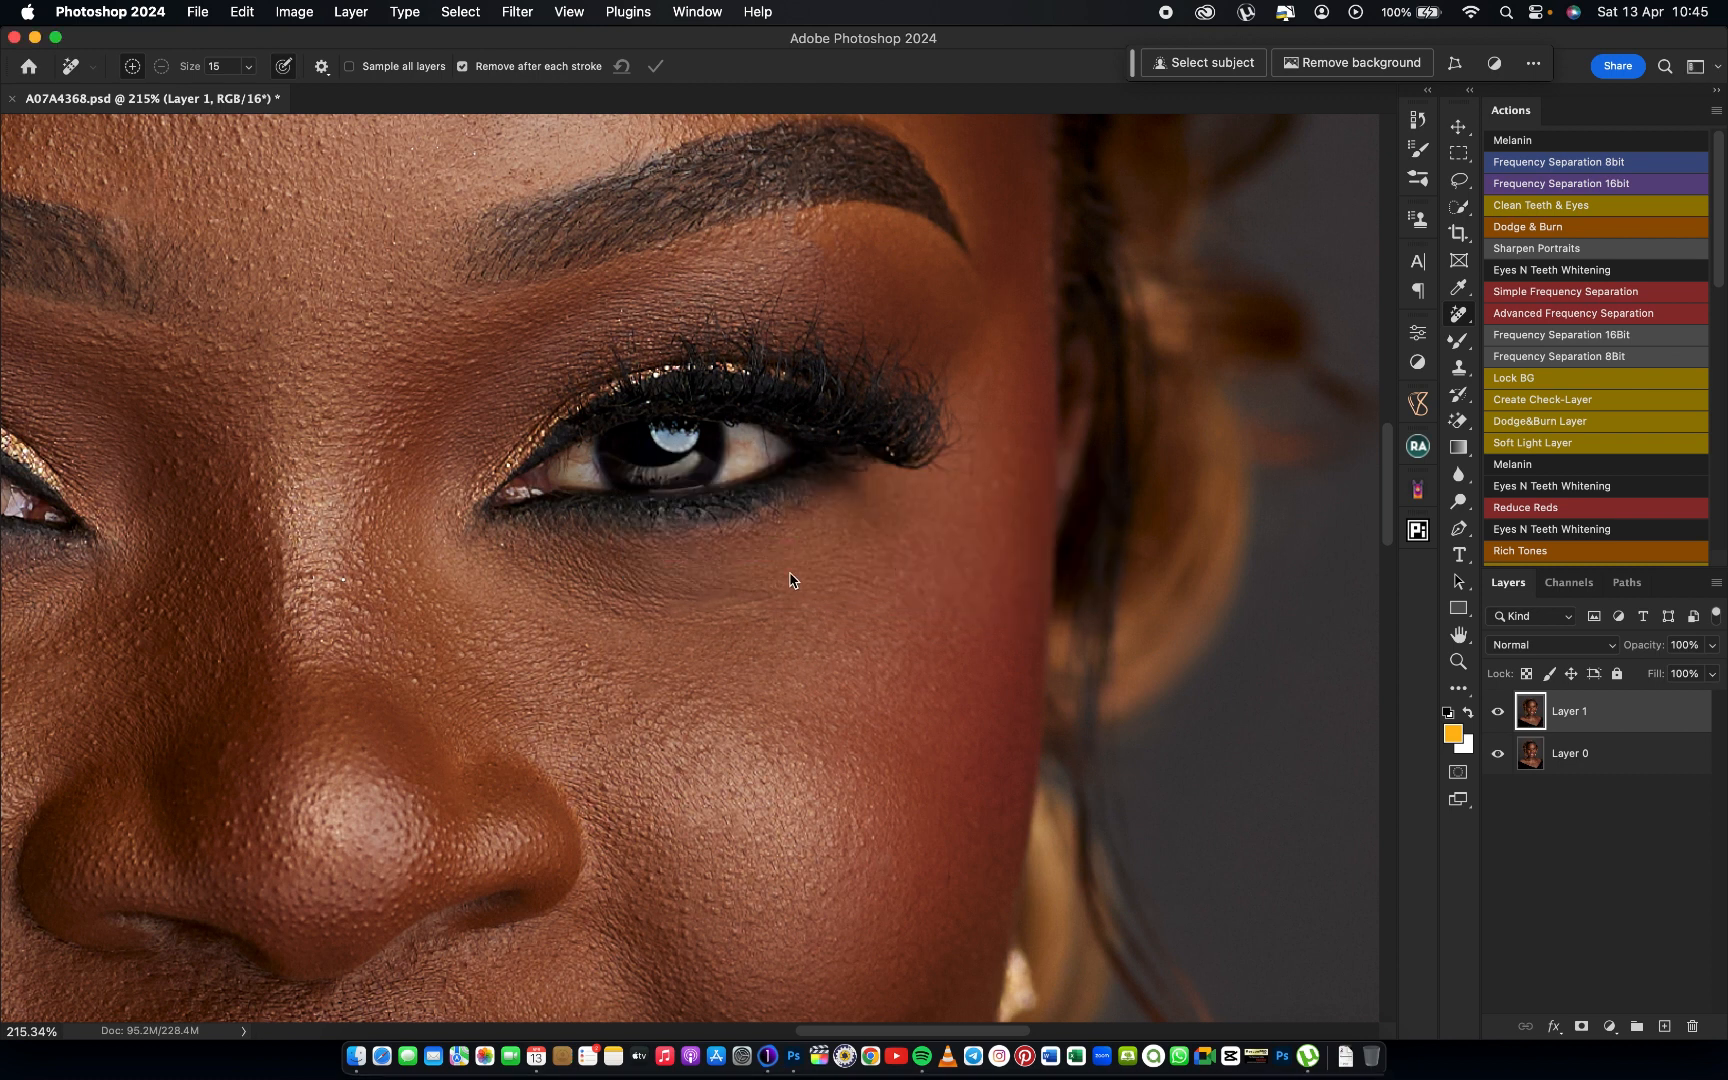
Remove the crease lines beneath the image-left eye and touch up small marks around both eyes
mouse_move(671, 593)
mouse_down()
mouse_move(1037, 544)
mouse_move(1160, 500)
mouse_up()
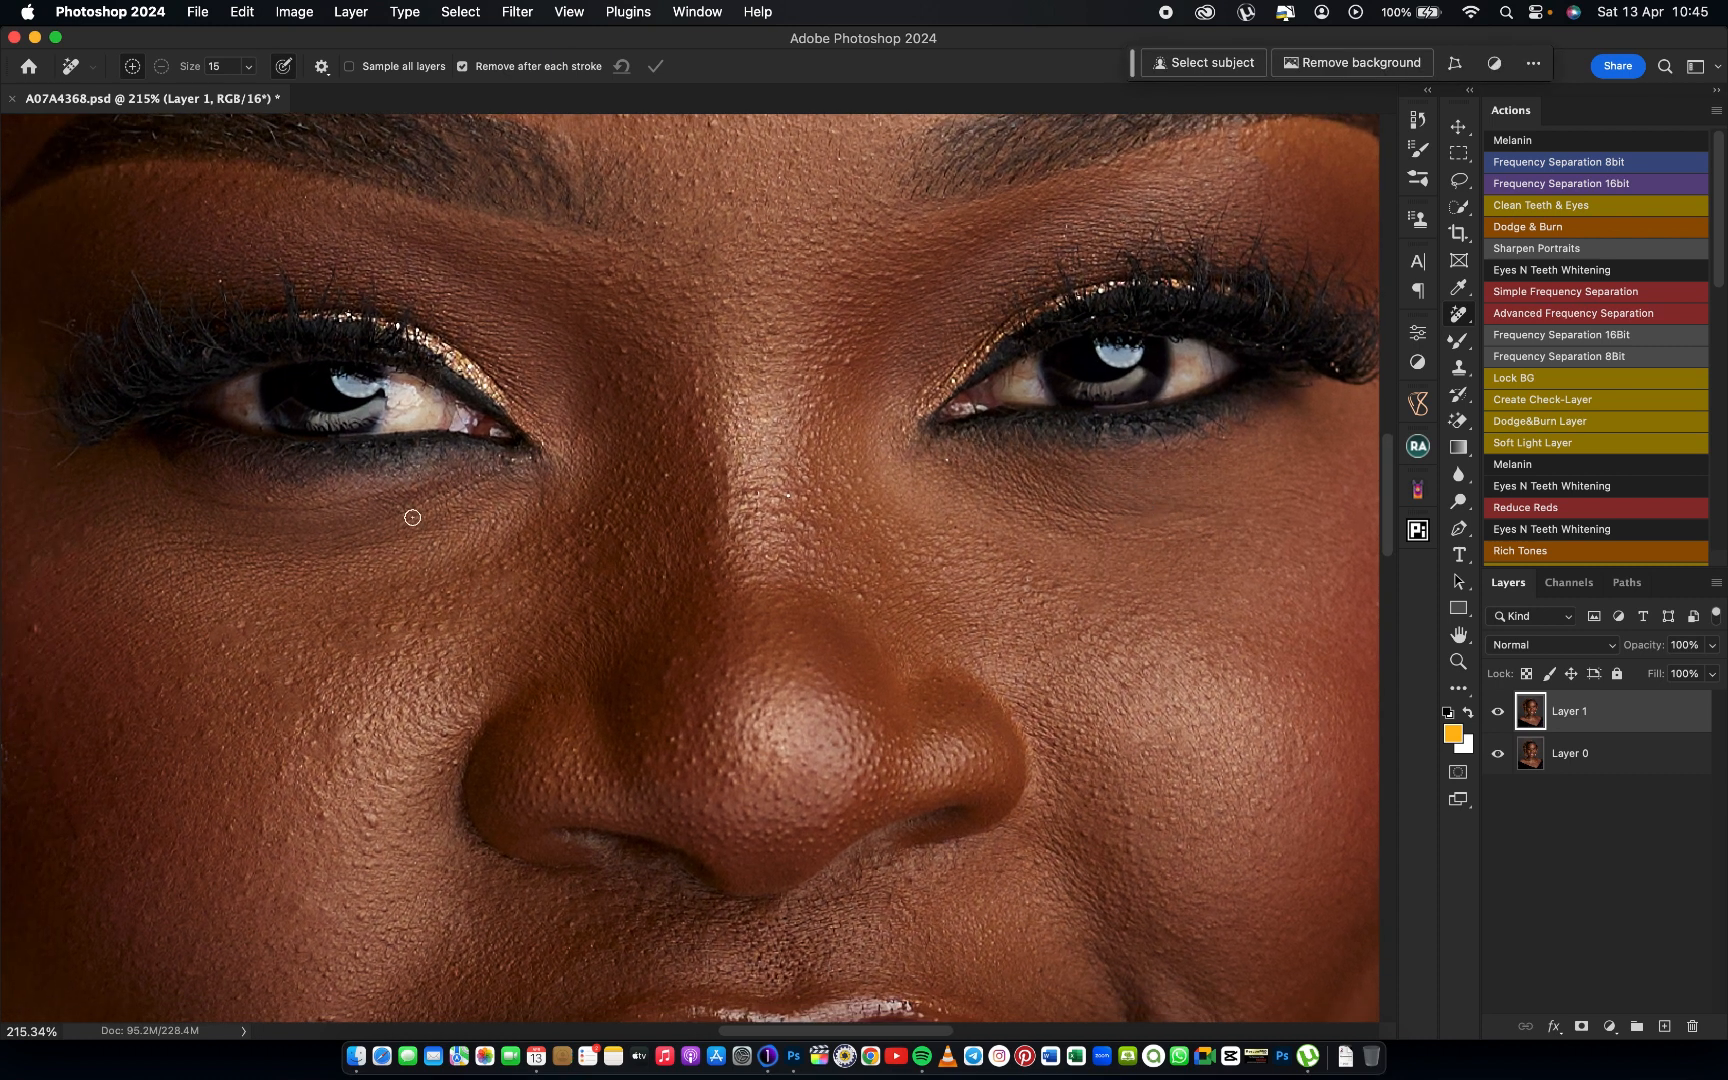
mouse_move(411, 479)
mouse_down()
mouse_move(266, 511)
mouse_move(145, 468)
mouse_up()
mouse_move(243, 416)
mouse_down()
mouse_move(250, 395)
mouse_move(224, 396)
mouse_move(233, 413)
mouse_move(218, 398)
mouse_move(245, 406)
mouse_up()
mouse_move(1034, 385)
mouse_down()
mouse_move(1012, 382)
mouse_move(1023, 367)
mouse_move(998, 388)
mouse_move(1034, 388)
mouse_up()
drag(942, 437, 925, 440)
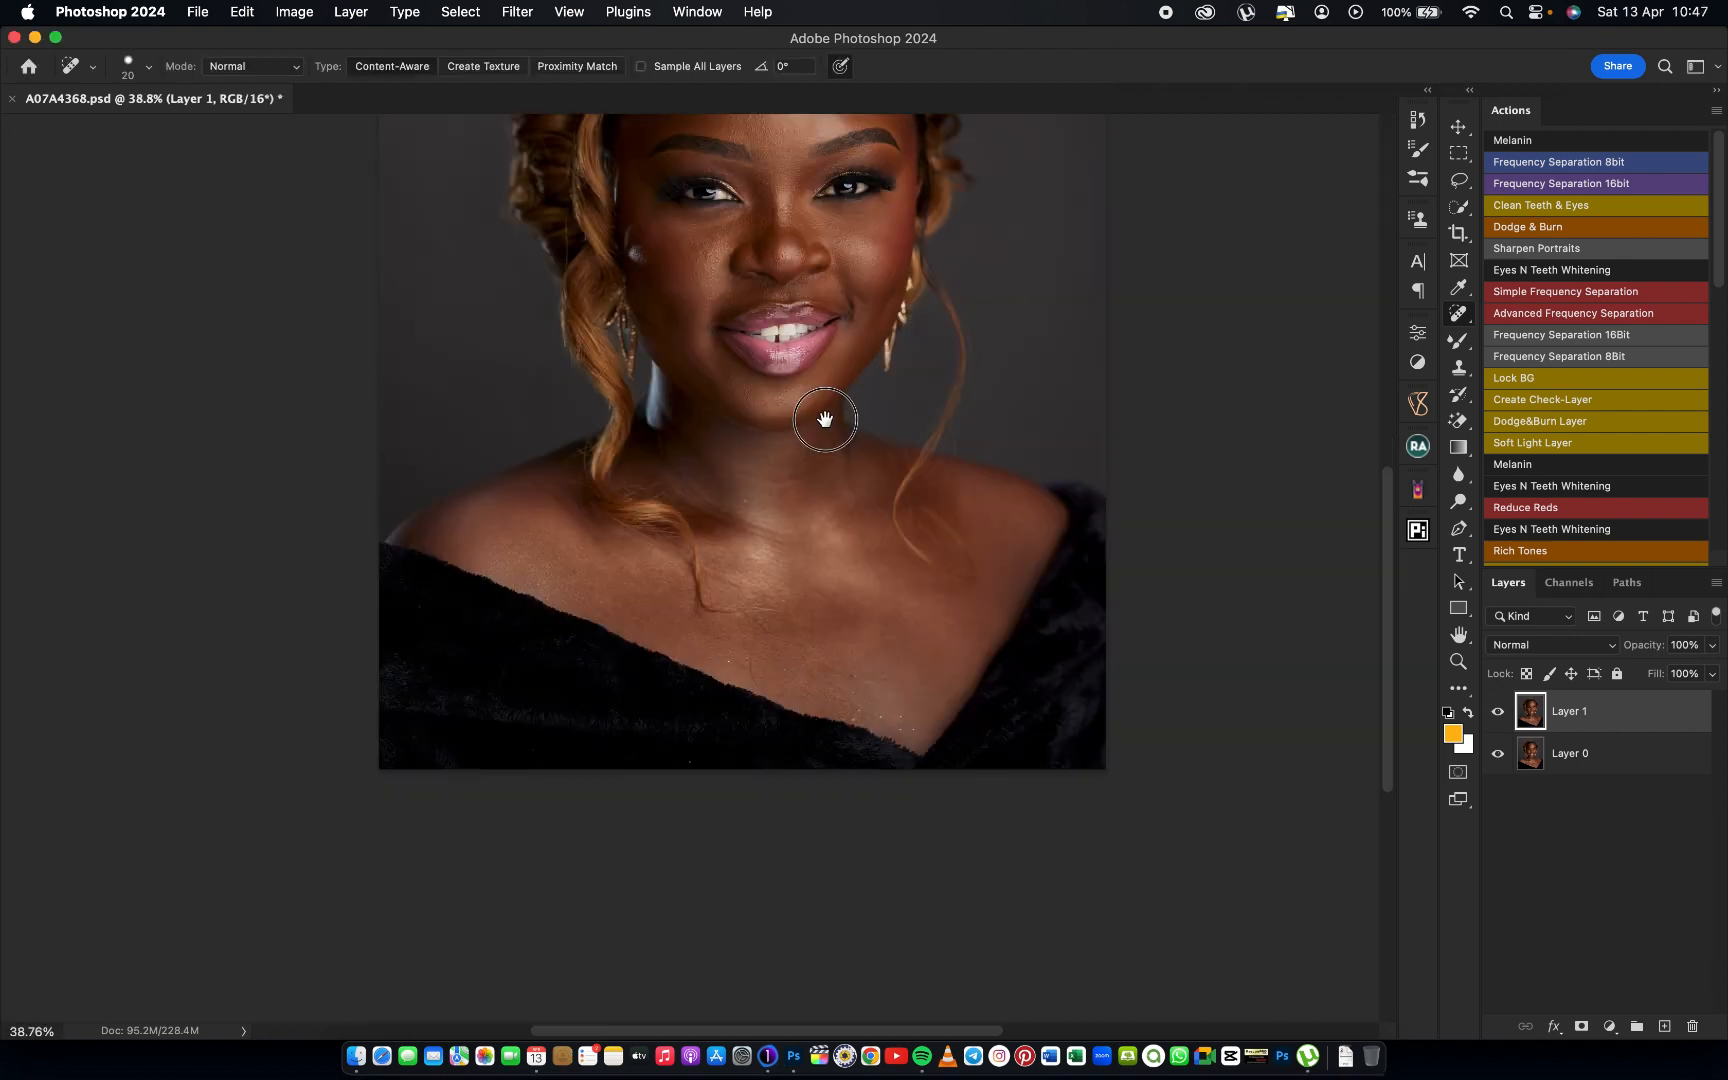
Create a frequency separation via Gaussian Blur from the Beauty Retouch extension, with a blur radius of 3.3 pixels
drag(825, 419, 782, 460)
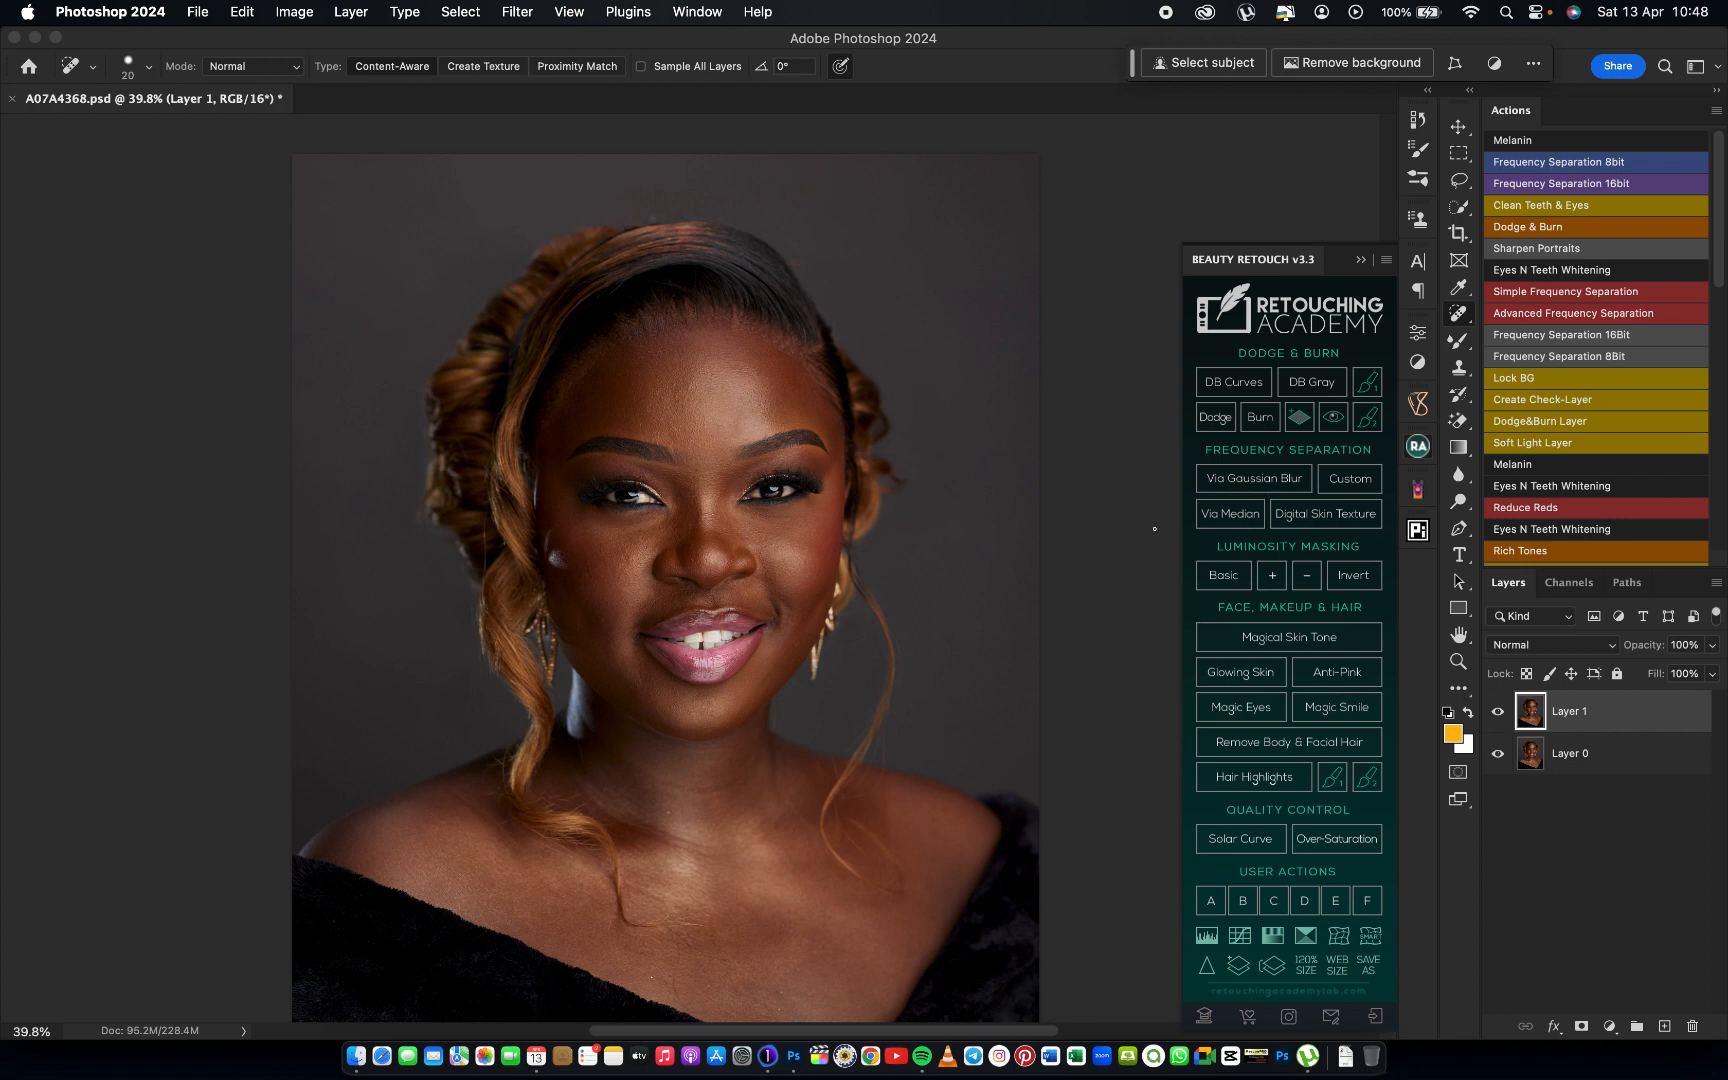
click(1242, 480)
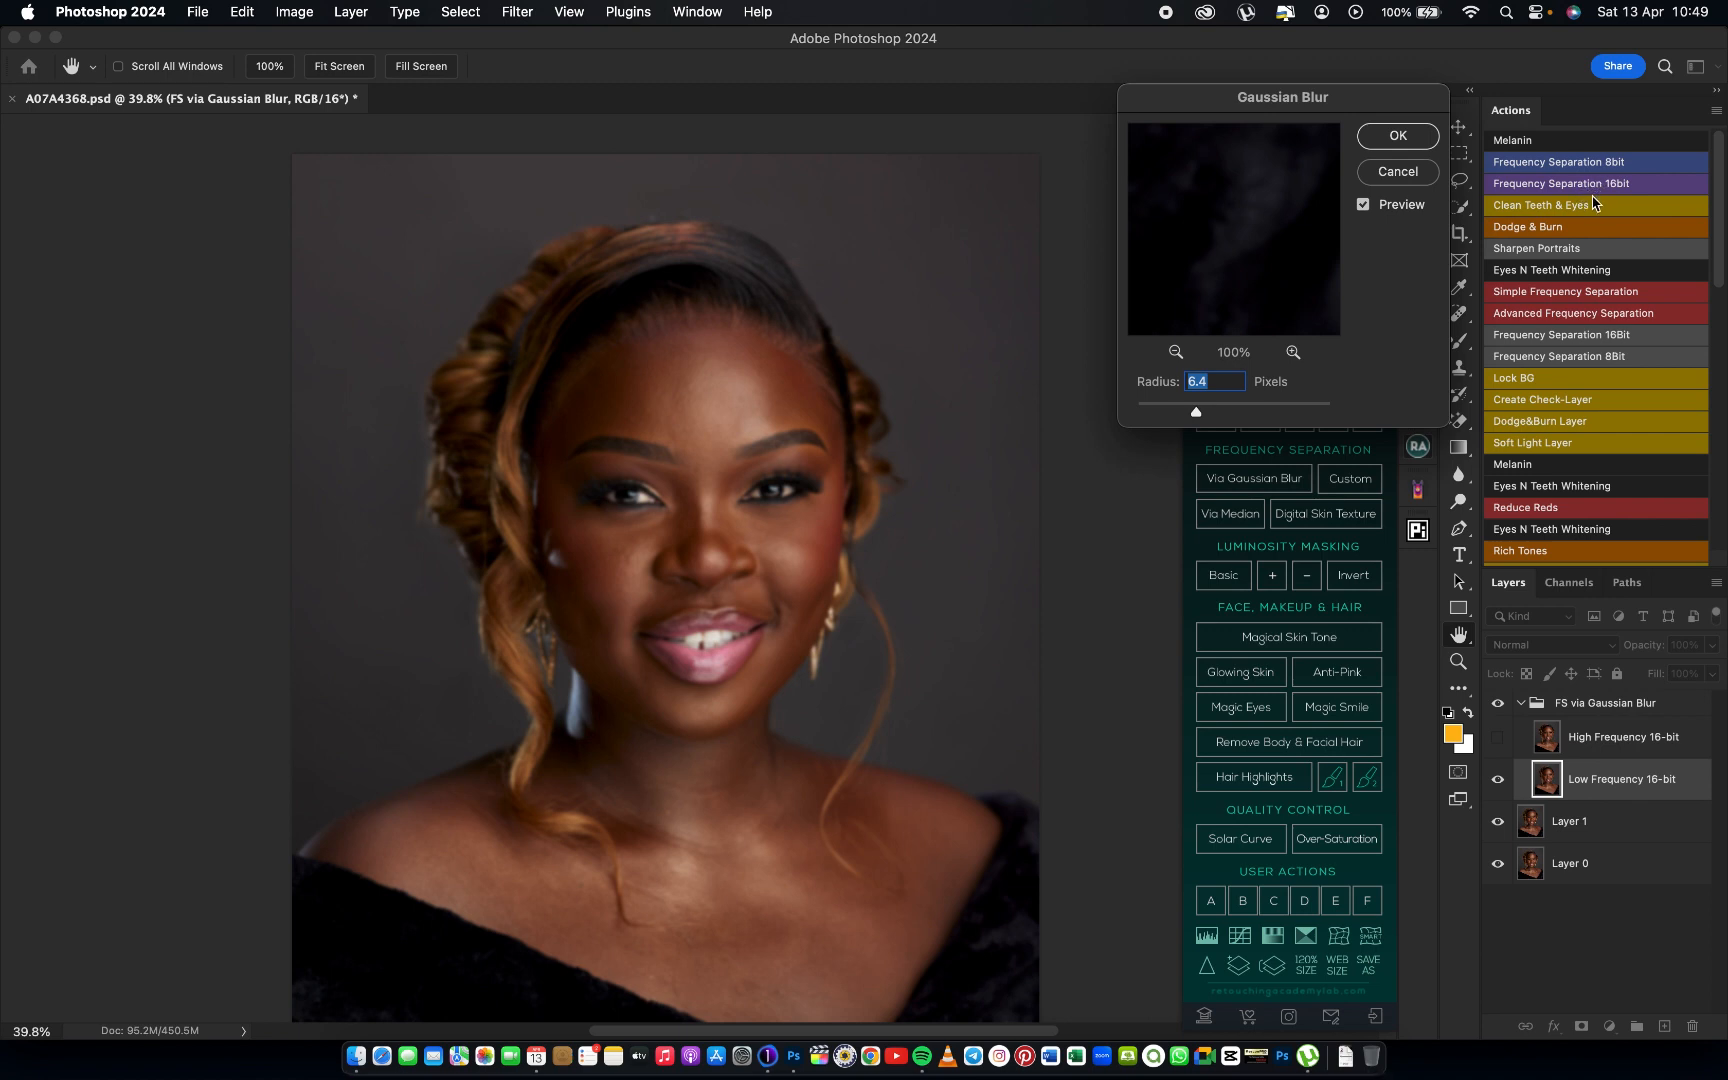
key(alt)
alt+click(851, 598)
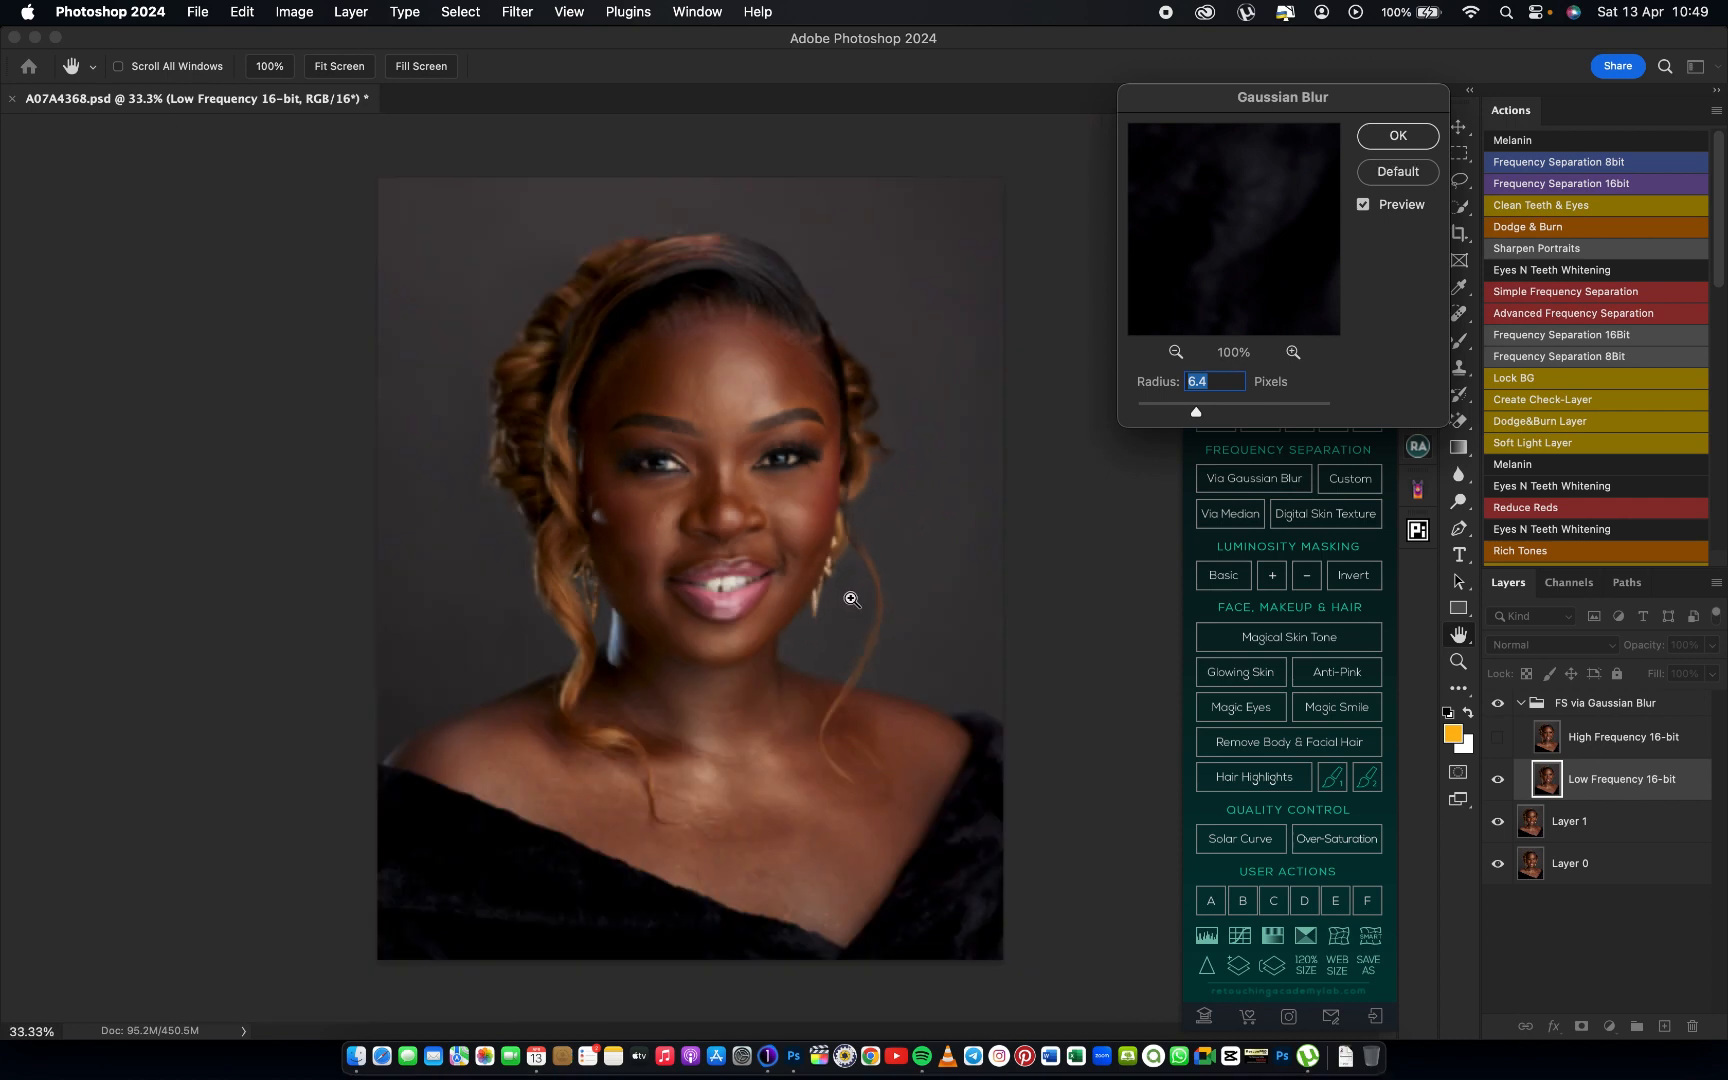
super+click(851, 598)
super+click(851, 598)
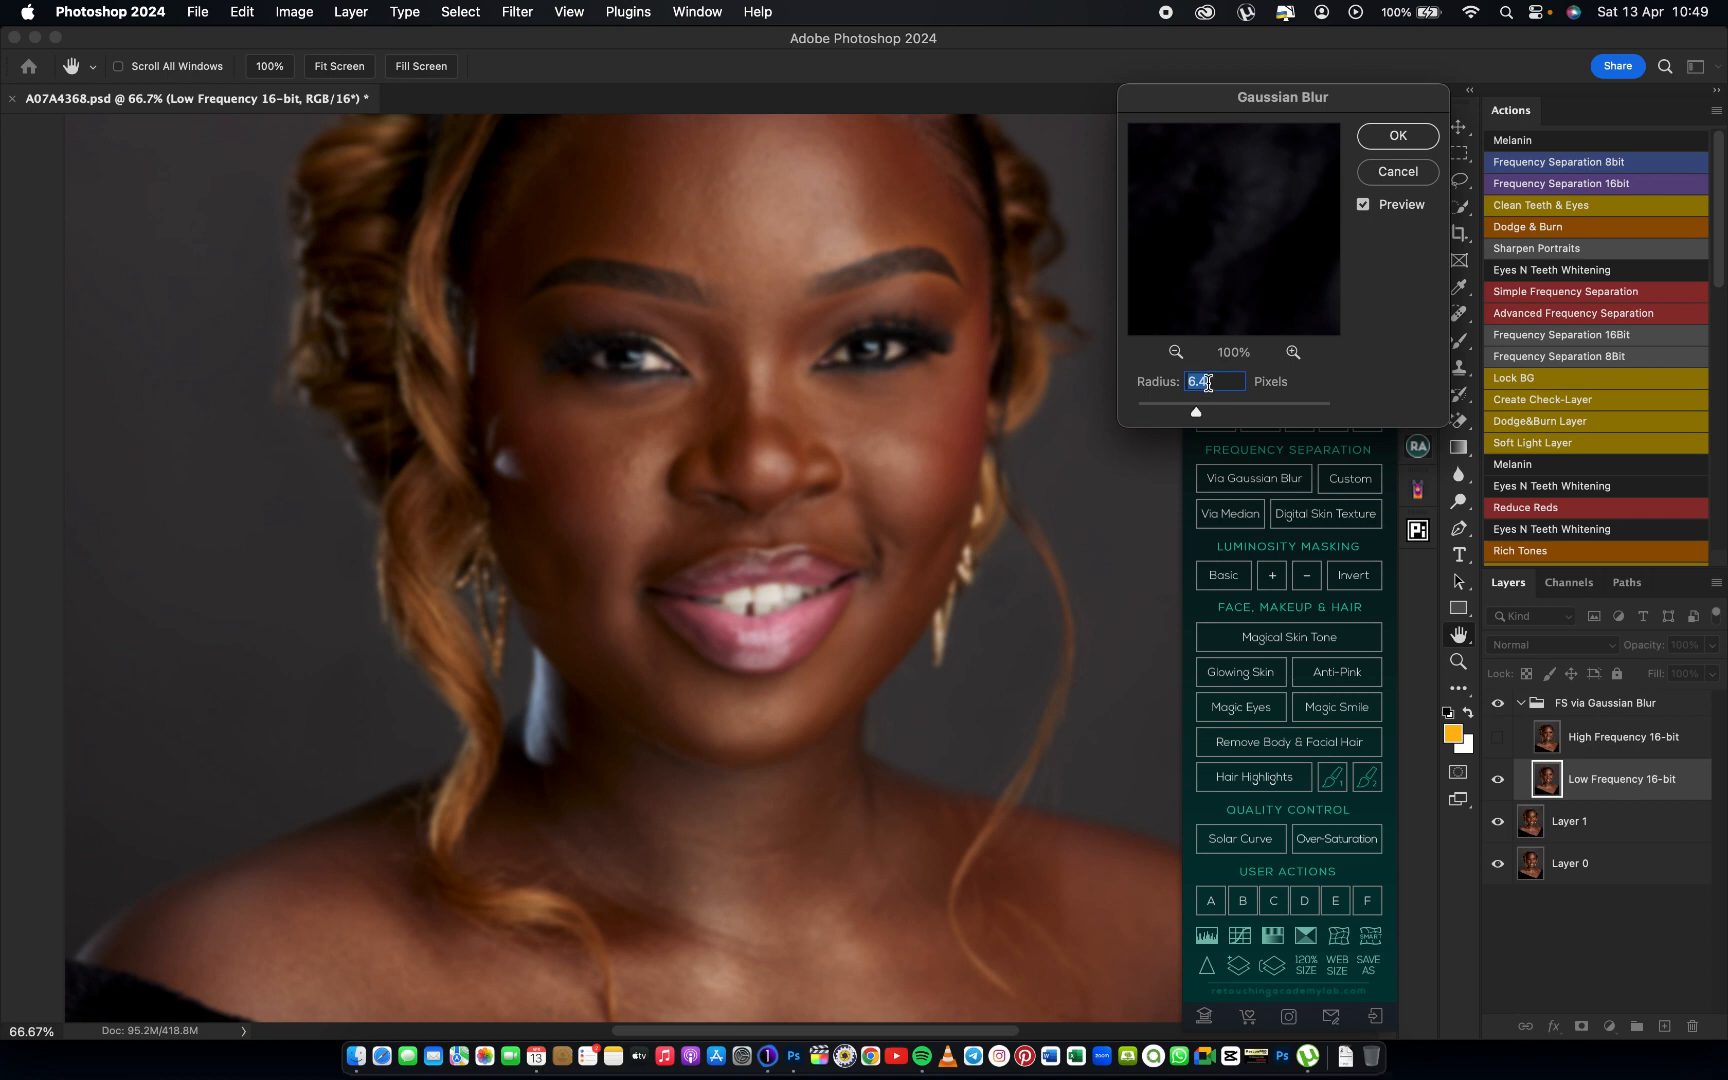
drag(1203, 418, 1177, 425)
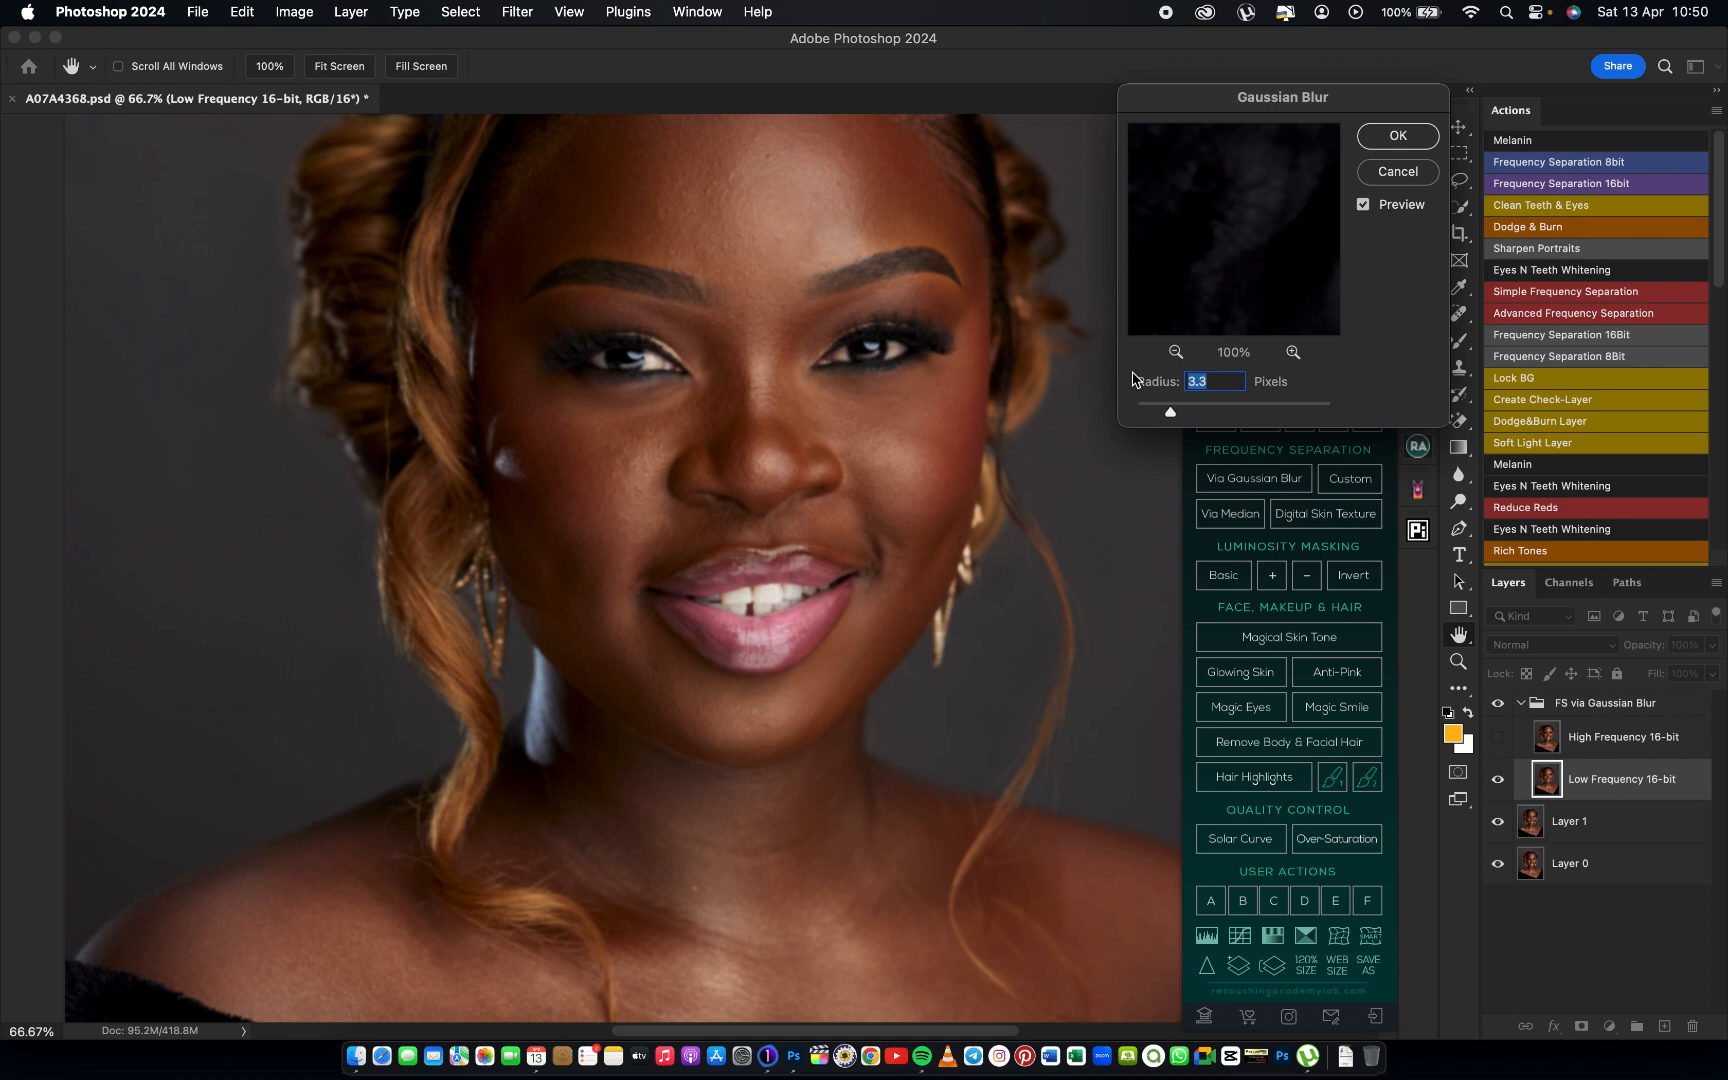
key(Return)
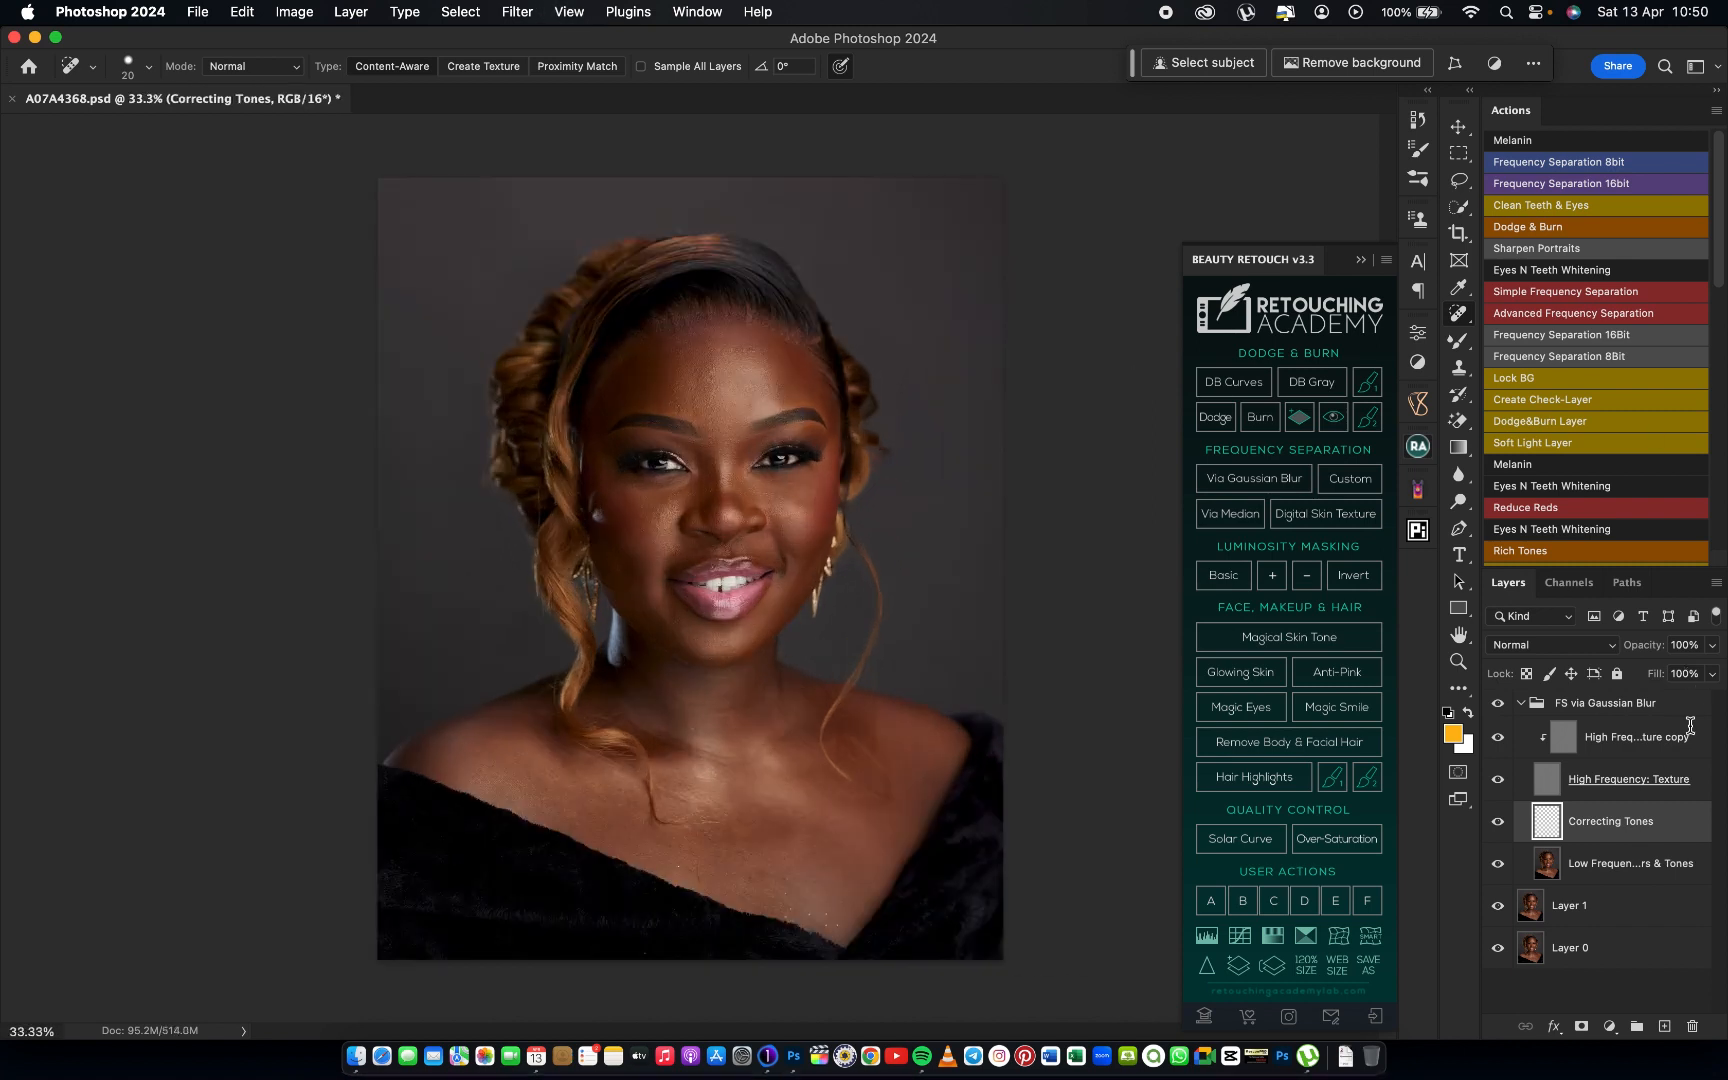
Duplicate the low frequency colors and tones layer and hide the High Frequency: Texture layer
drag(1611, 870, 1619, 874)
key(super+j)
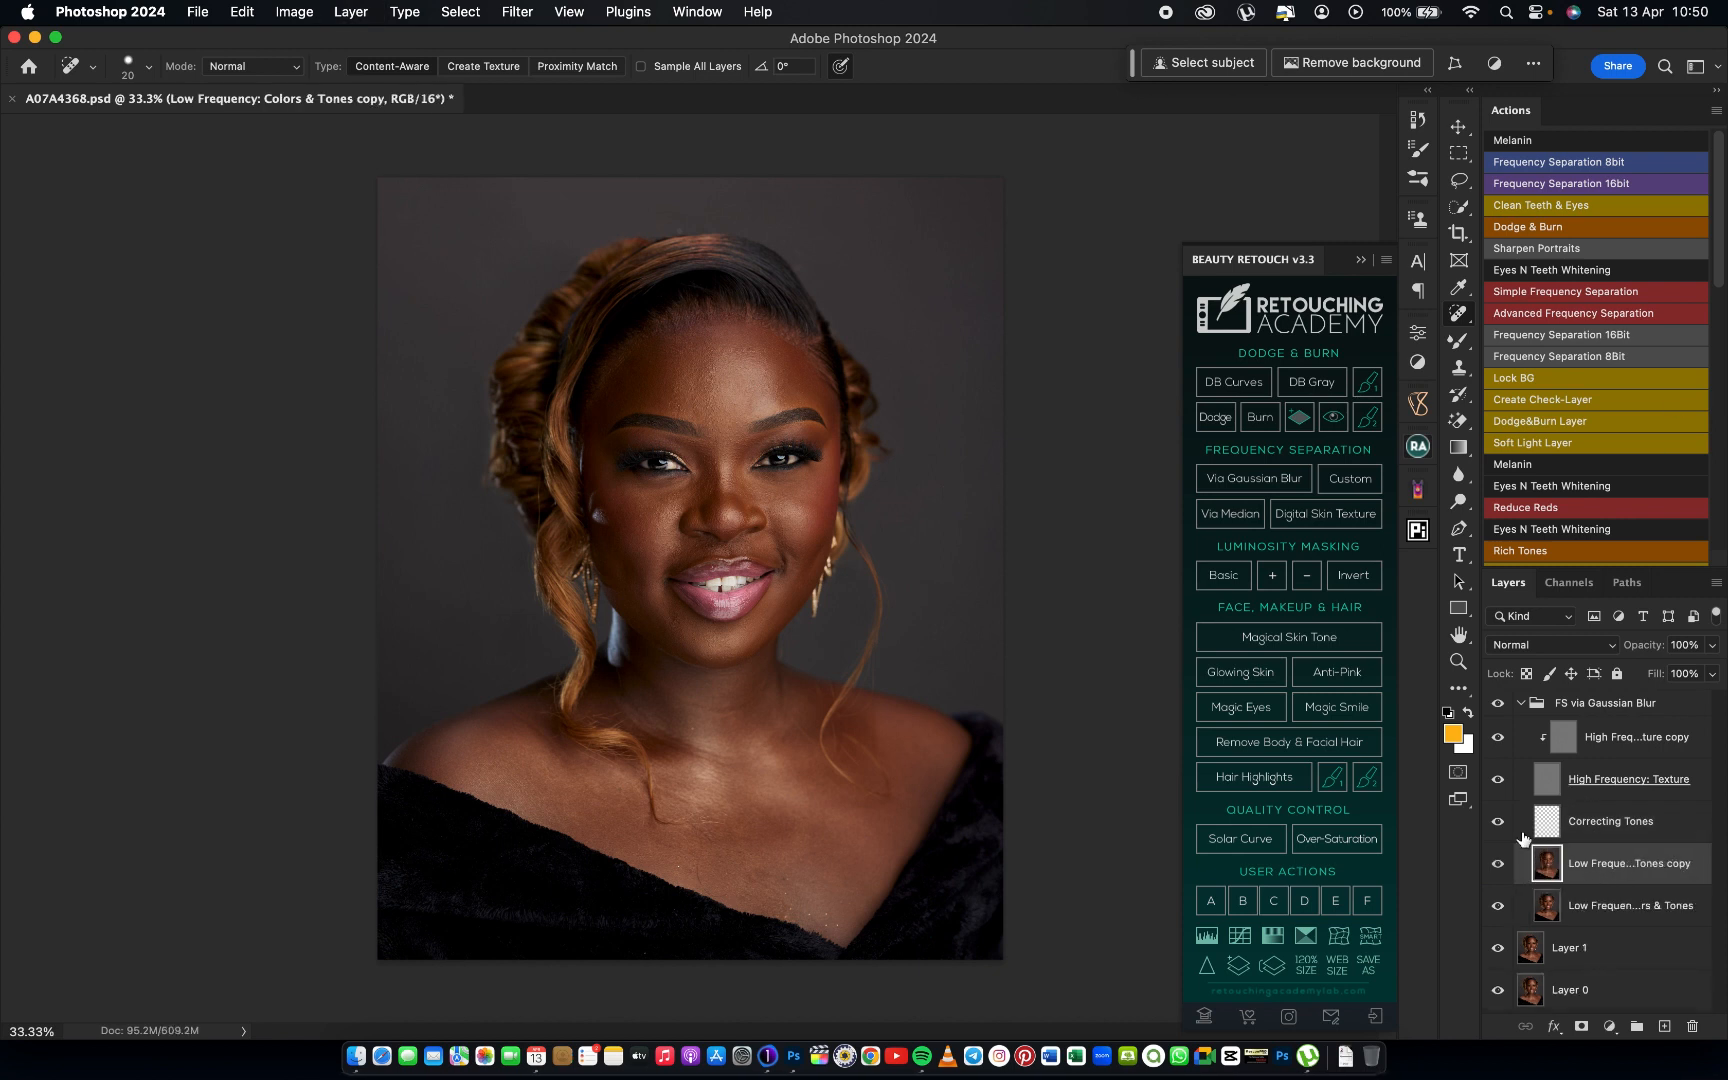
click(1497, 784)
Select the Mixer Brush and review its brush settings
click(1456, 344)
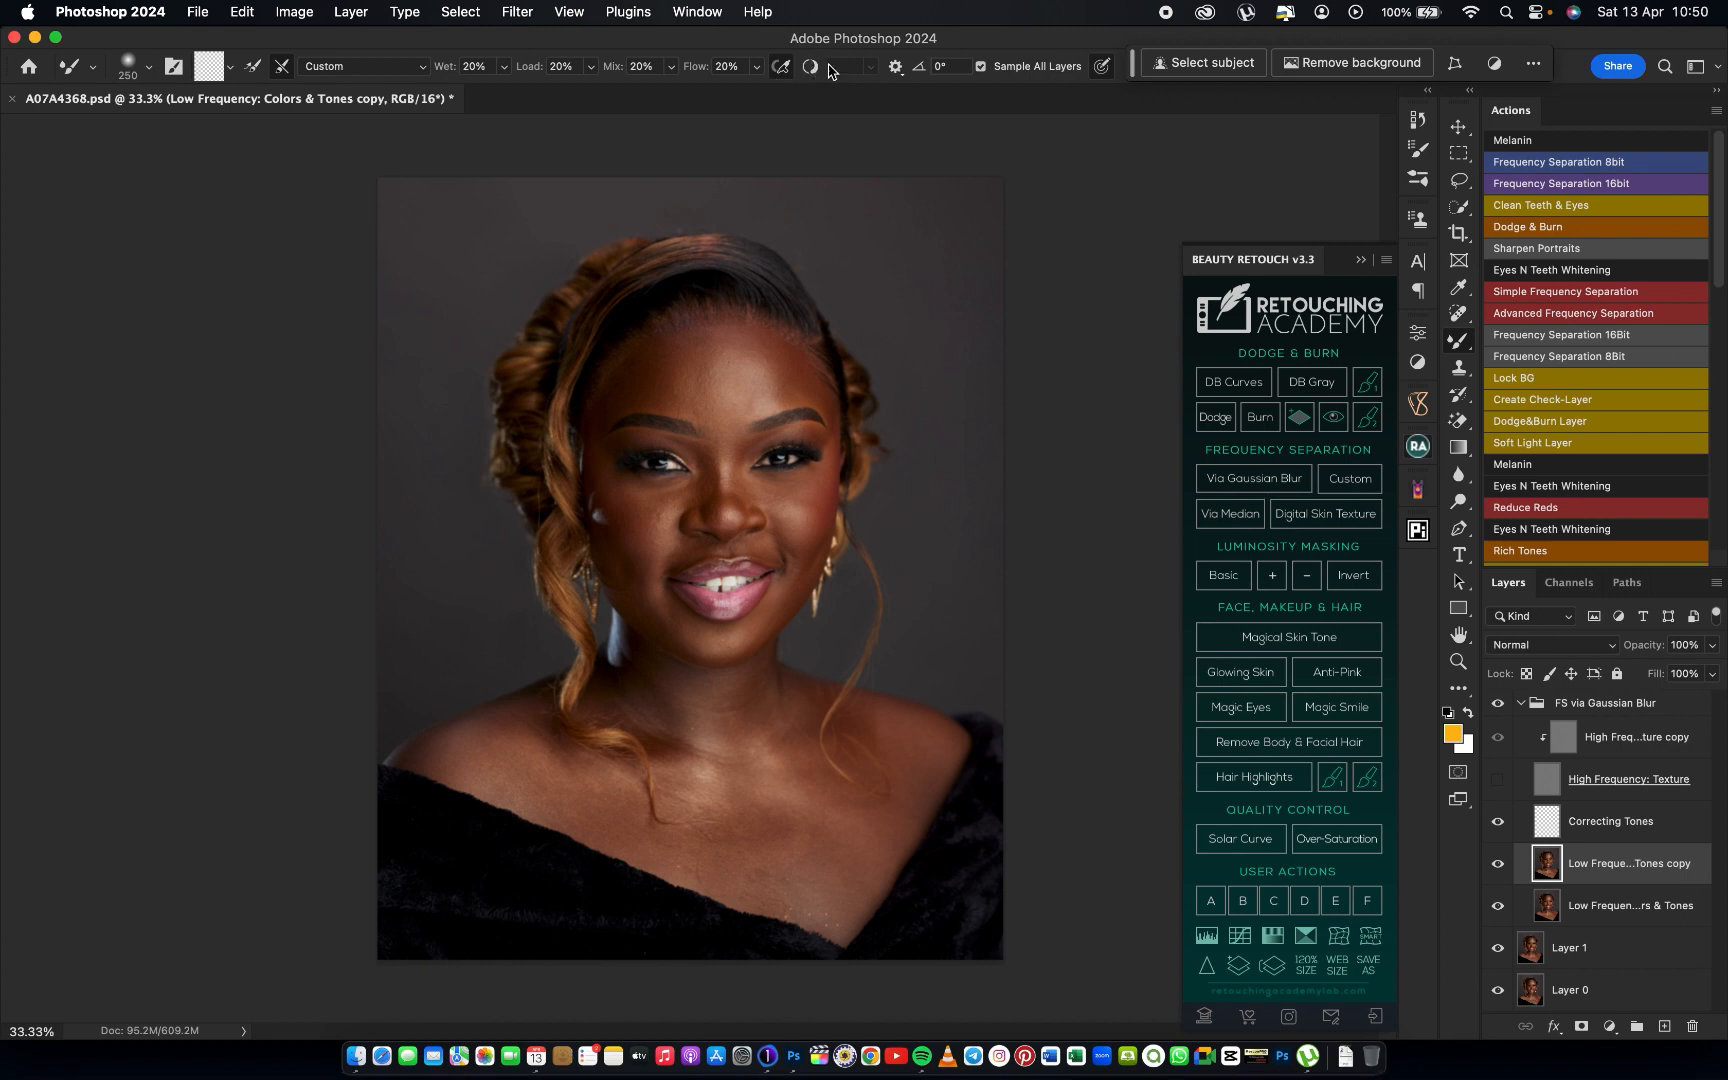
click(705, 17)
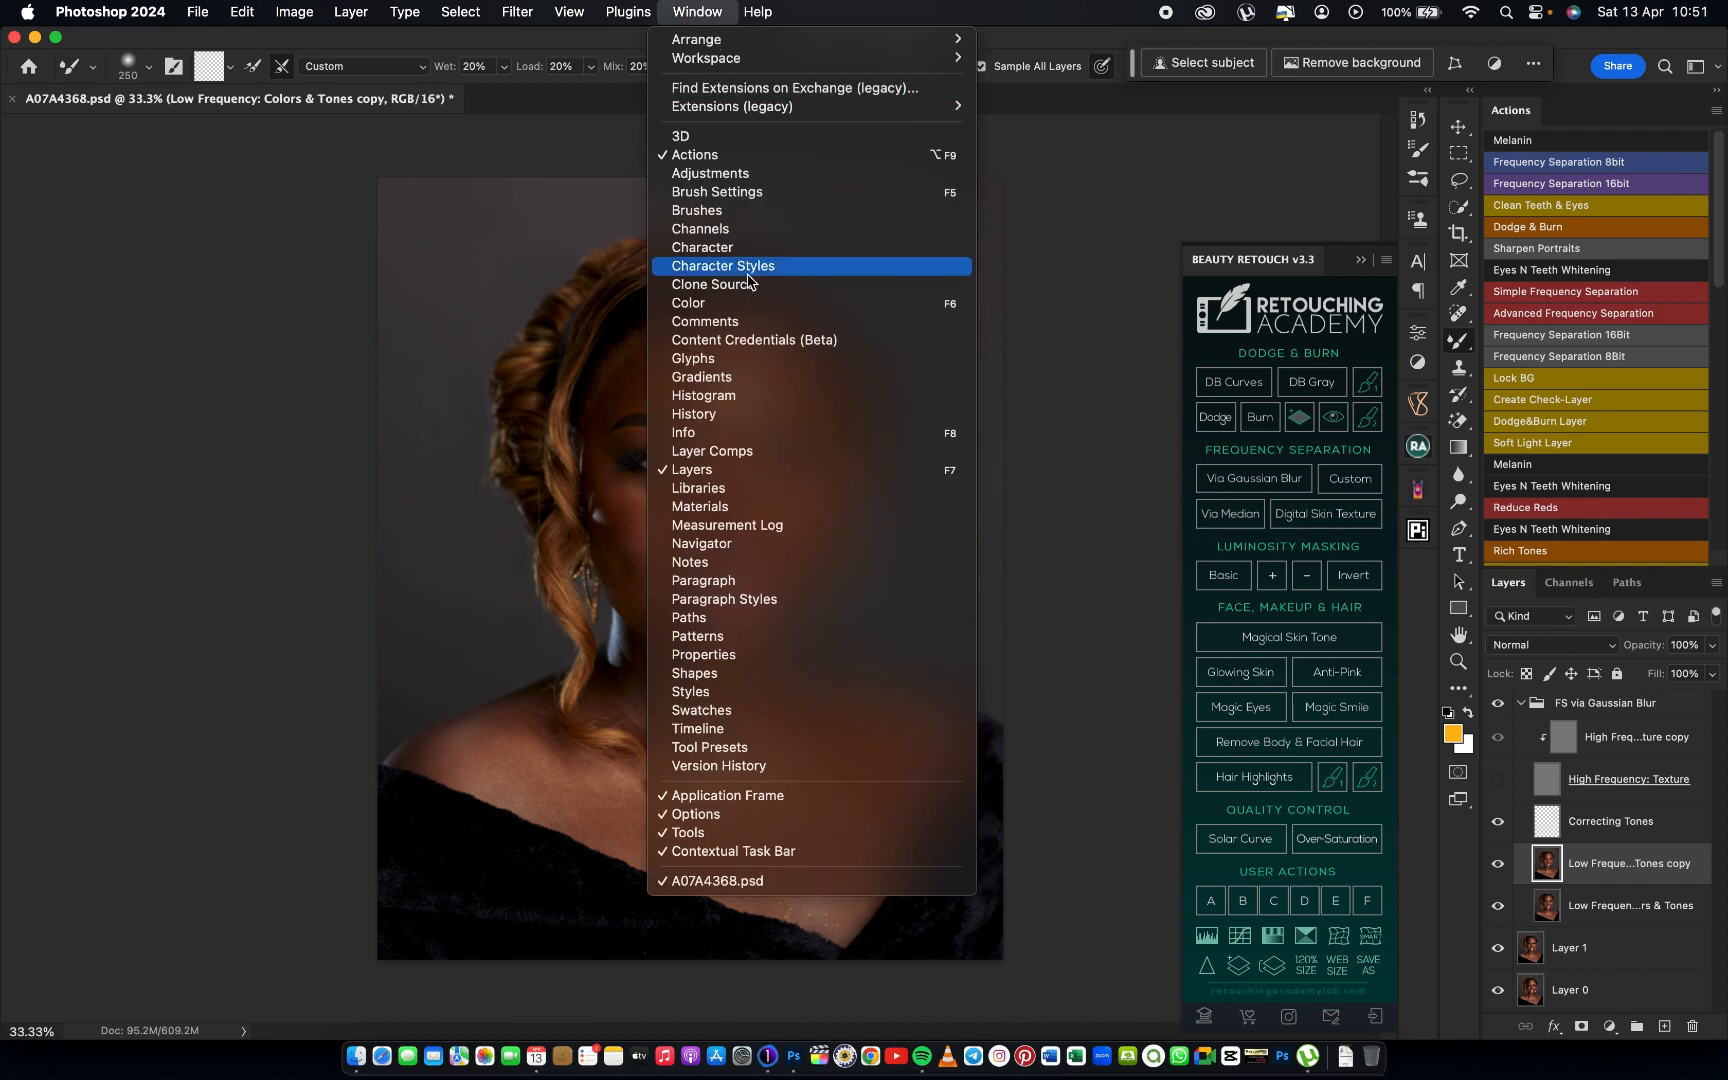
click(738, 194)
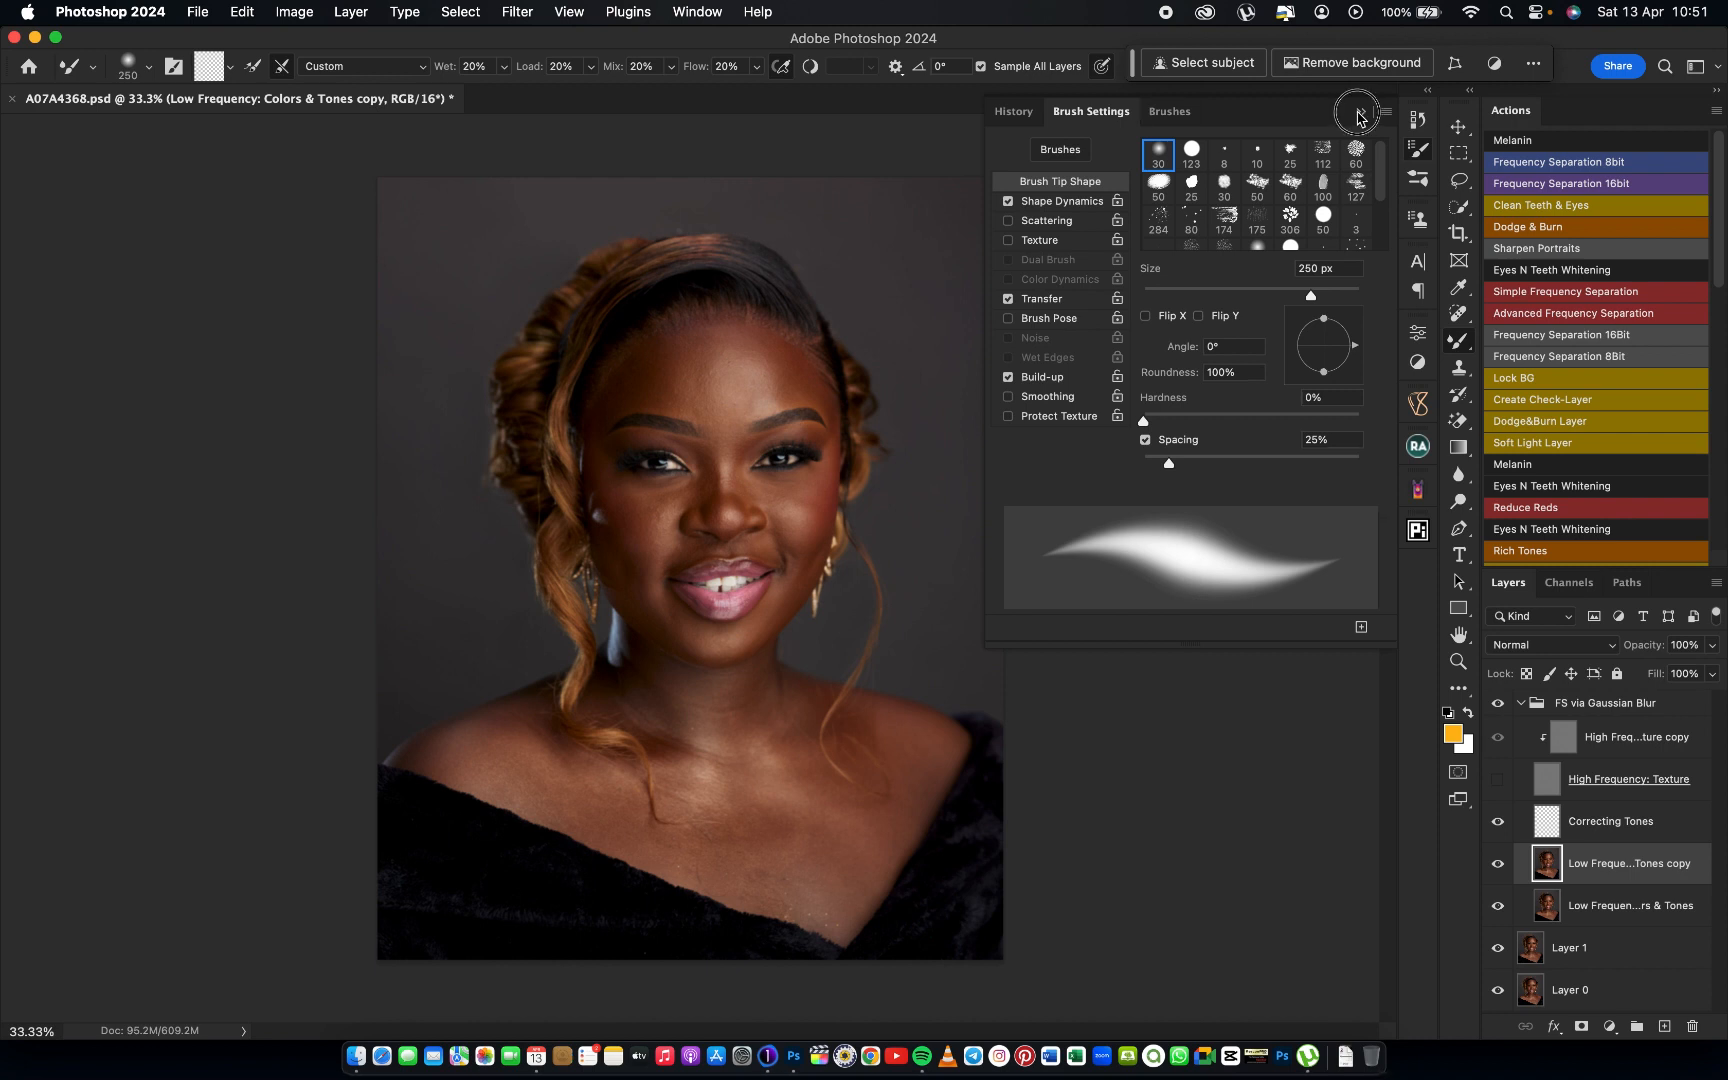
click(1361, 112)
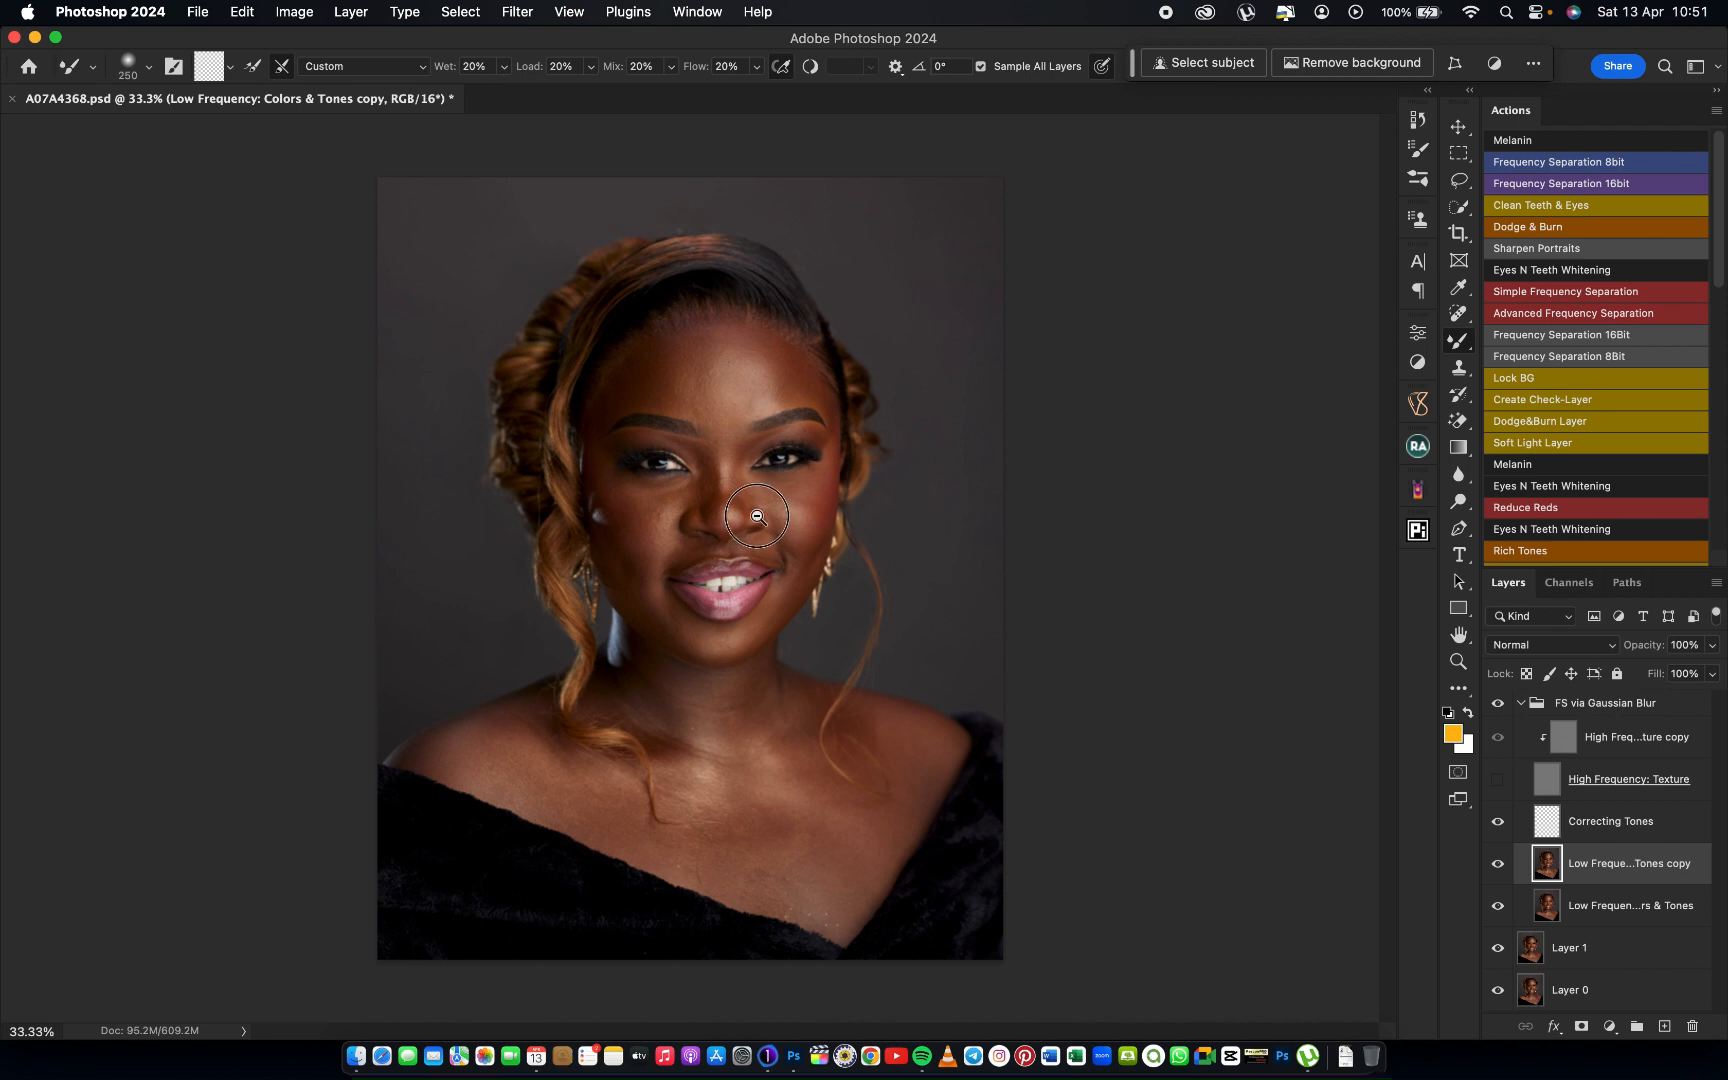
Blend the forehead tones on the low frequency copy with the Mixer Brush, enlarging it to 600 px
mouse_move(768, 515)
mouse_down()
mouse_move(795, 515)
mouse_move(741, 469)
mouse_move(764, 500)
mouse_up()
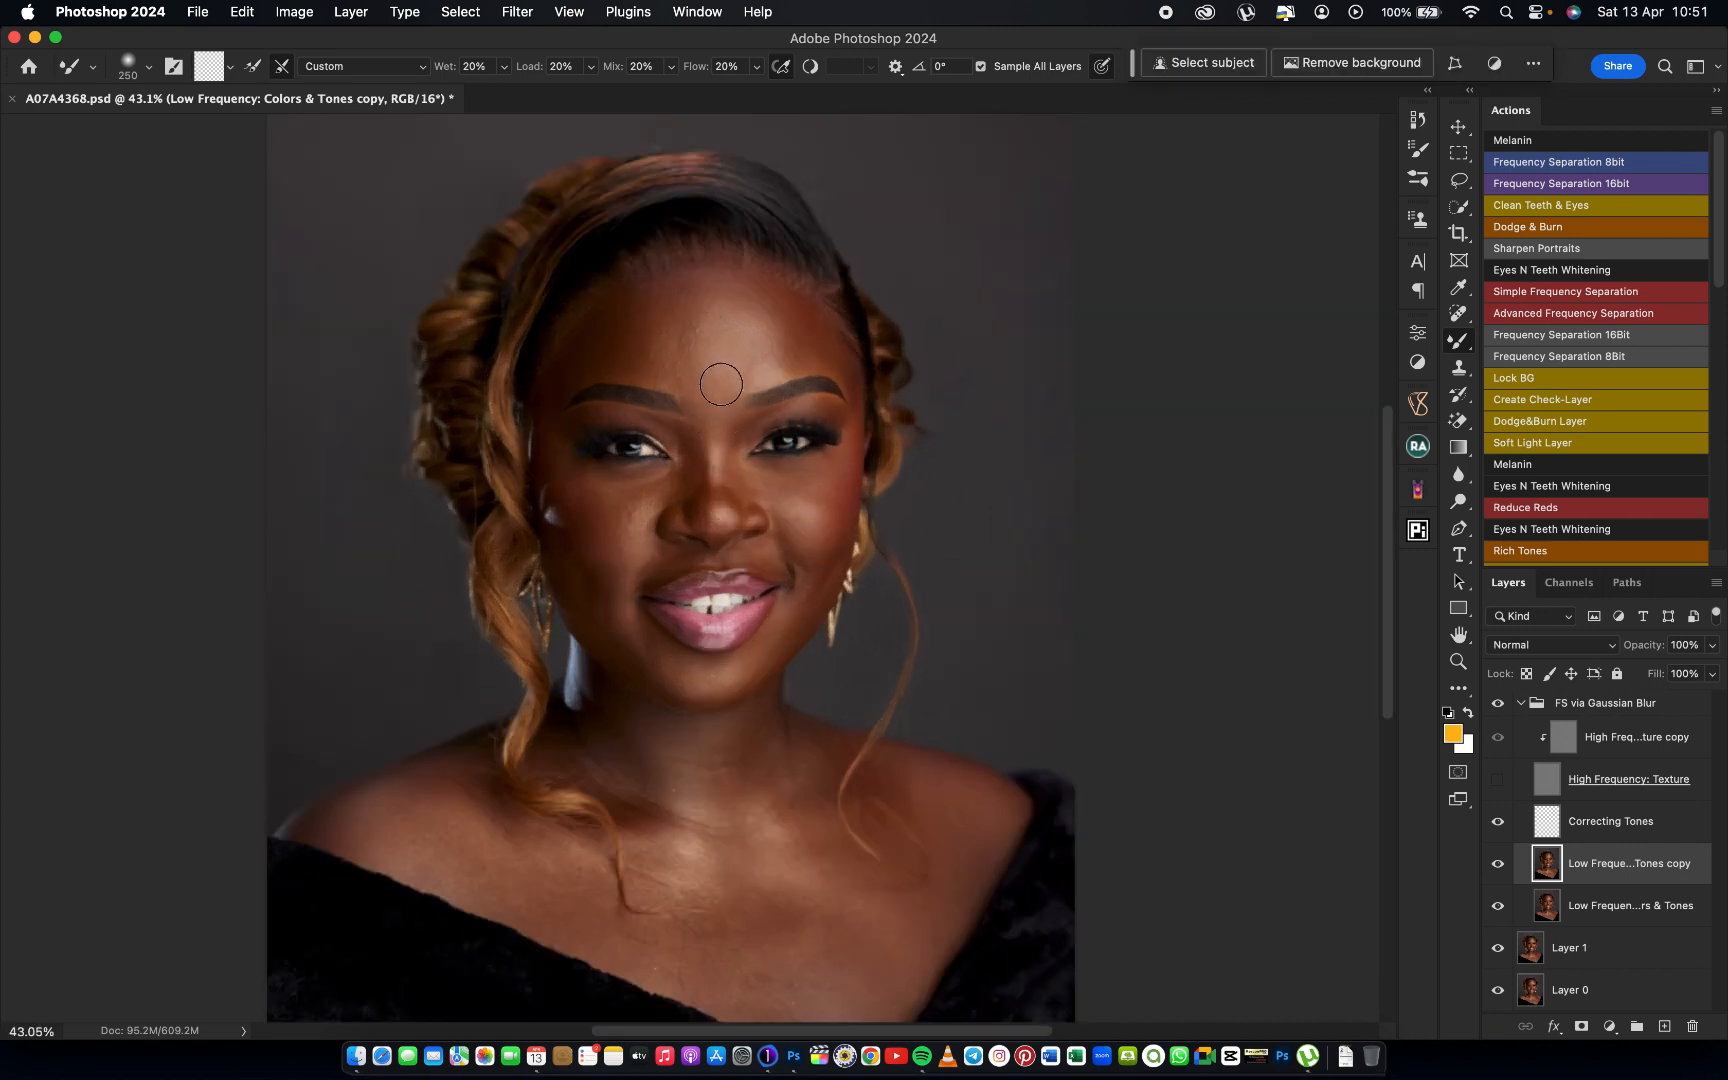
key(bracketright)
key(bracketright)
key(bracketright)
key(bracketleft)
drag(700, 300, 655, 345)
key(bracketleft)
key(bracketleft)
key(bracketright)
key(bracketright)
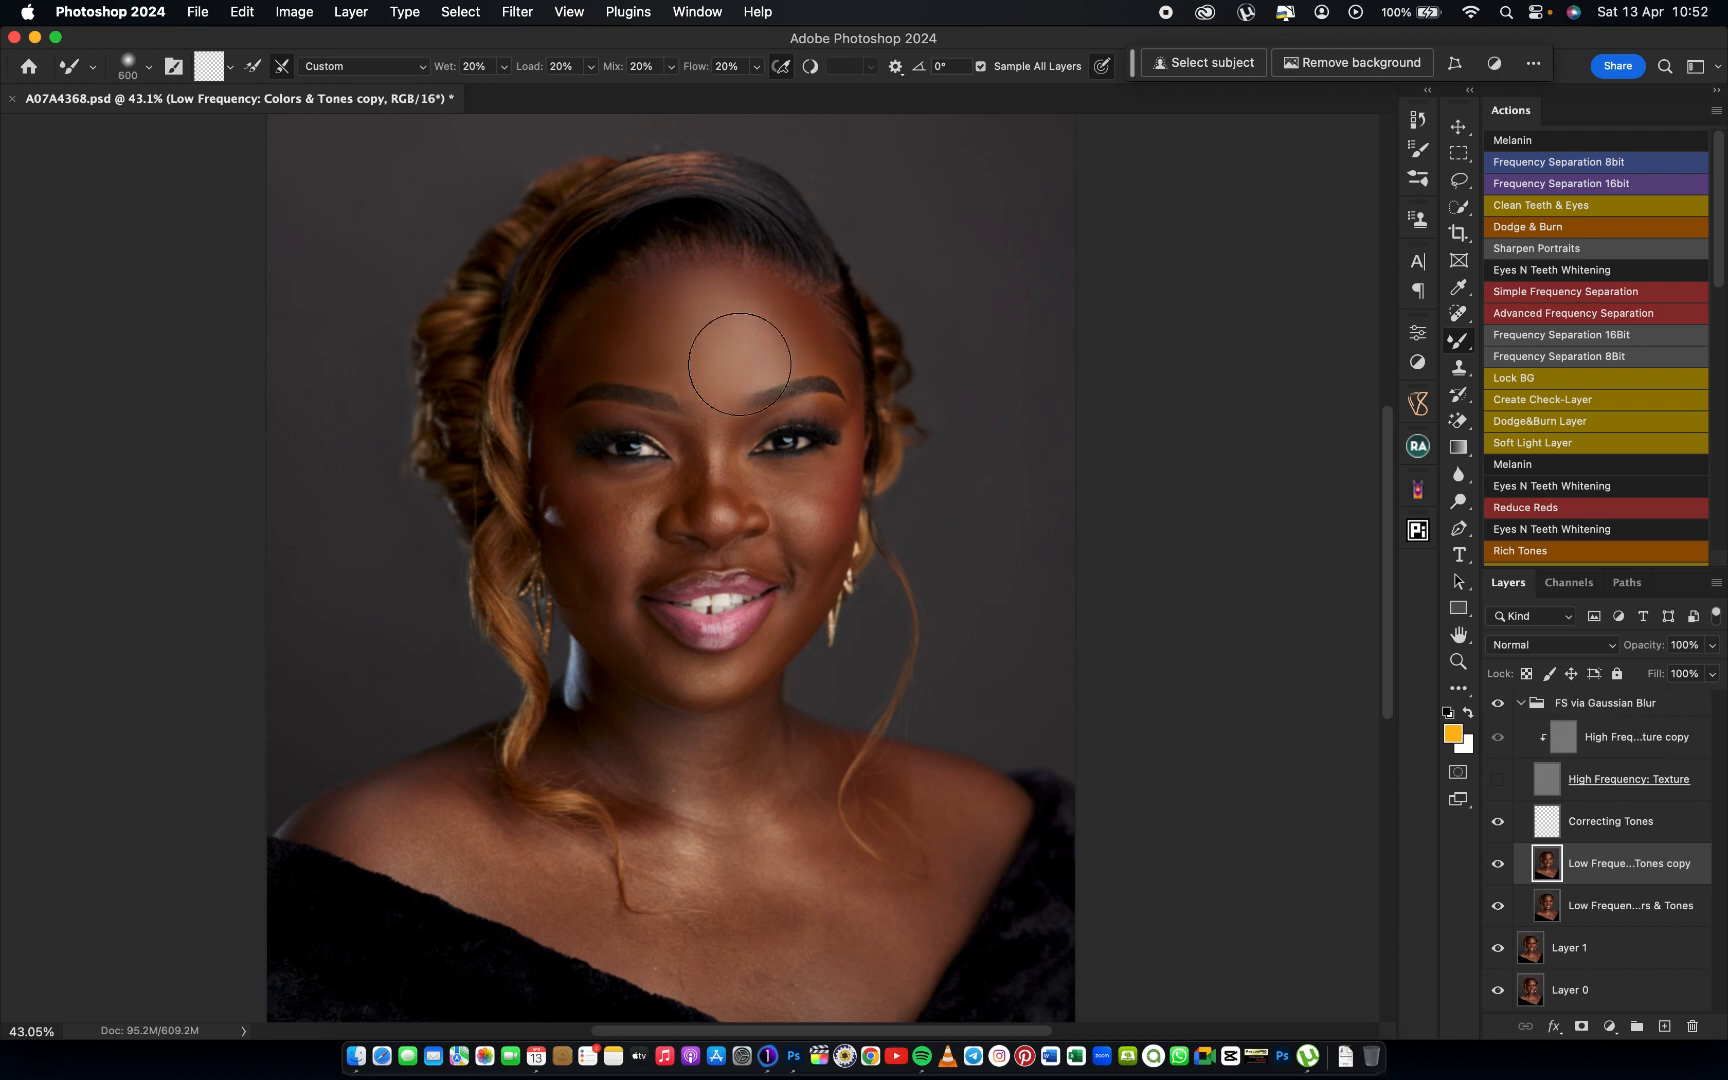
Blend the cheek, under-eye and chin tones on the low frequency copy with the Mixer Brush at 250 and 200 px
key(bracketleft)
key(bracketleft)
key(bracketleft)
key(bracketright)
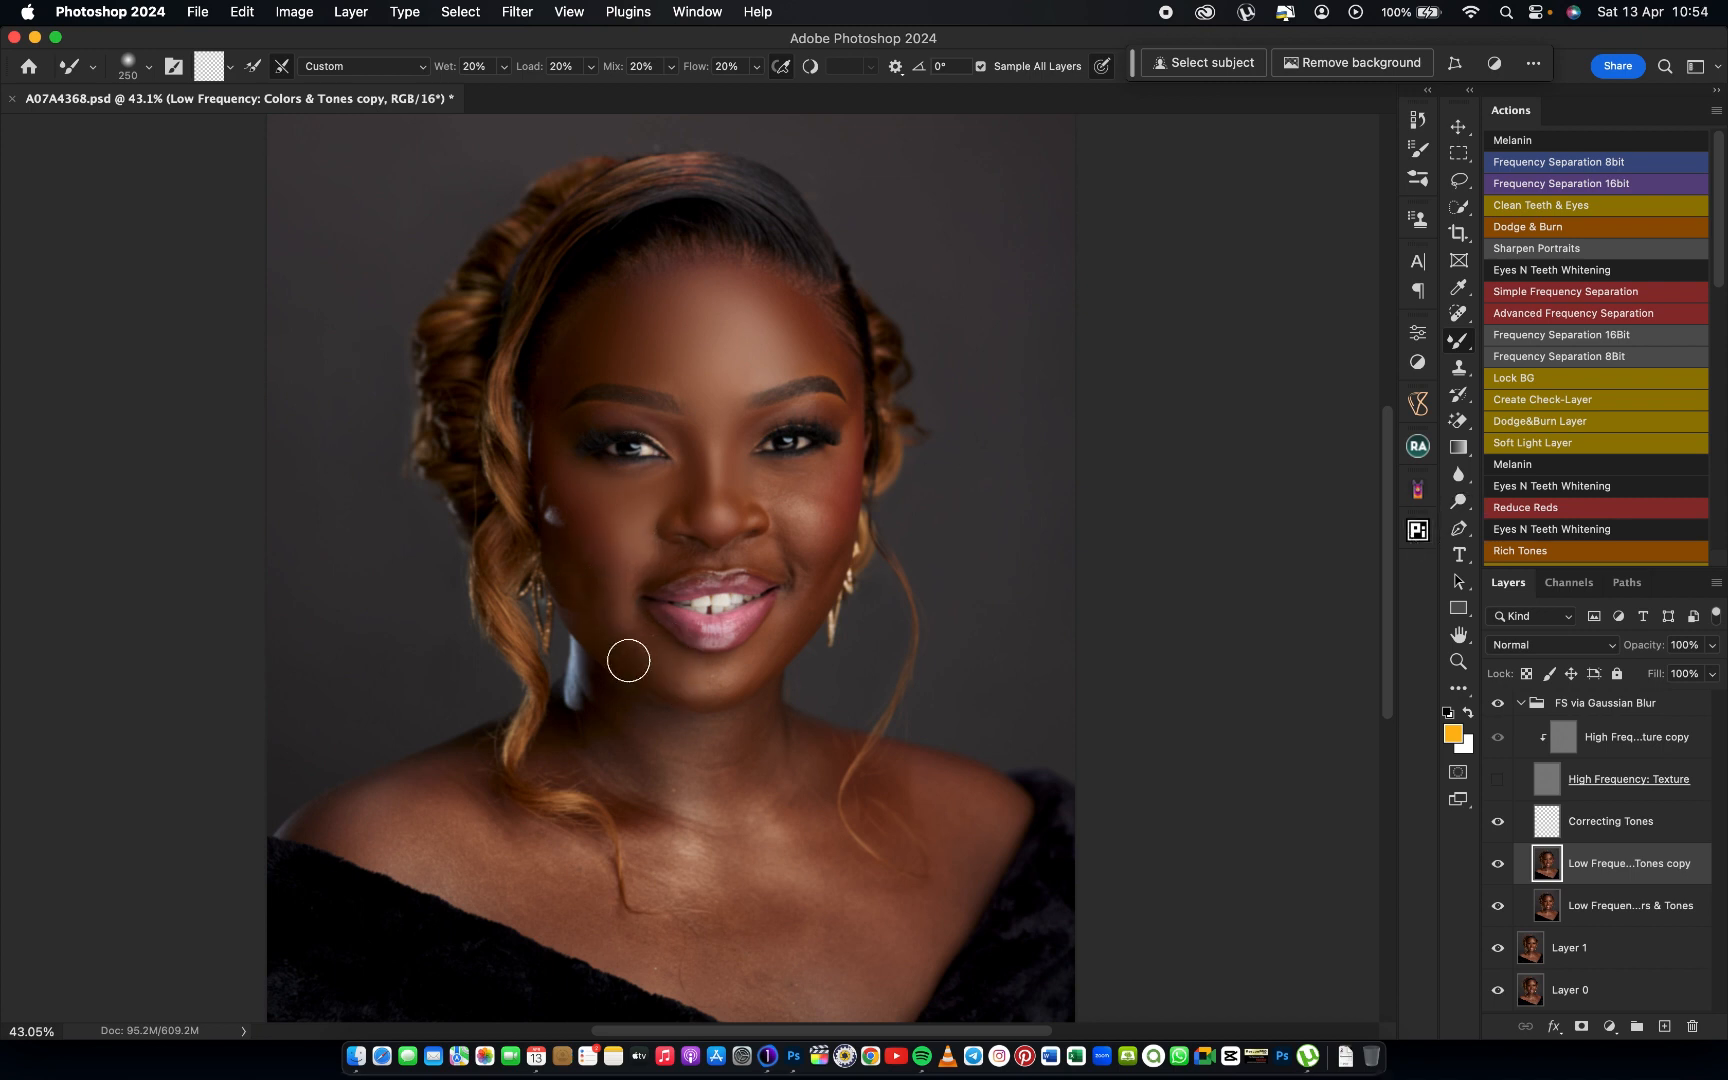
key(bracketleft)
key(bracketleft)
key(bracketright)
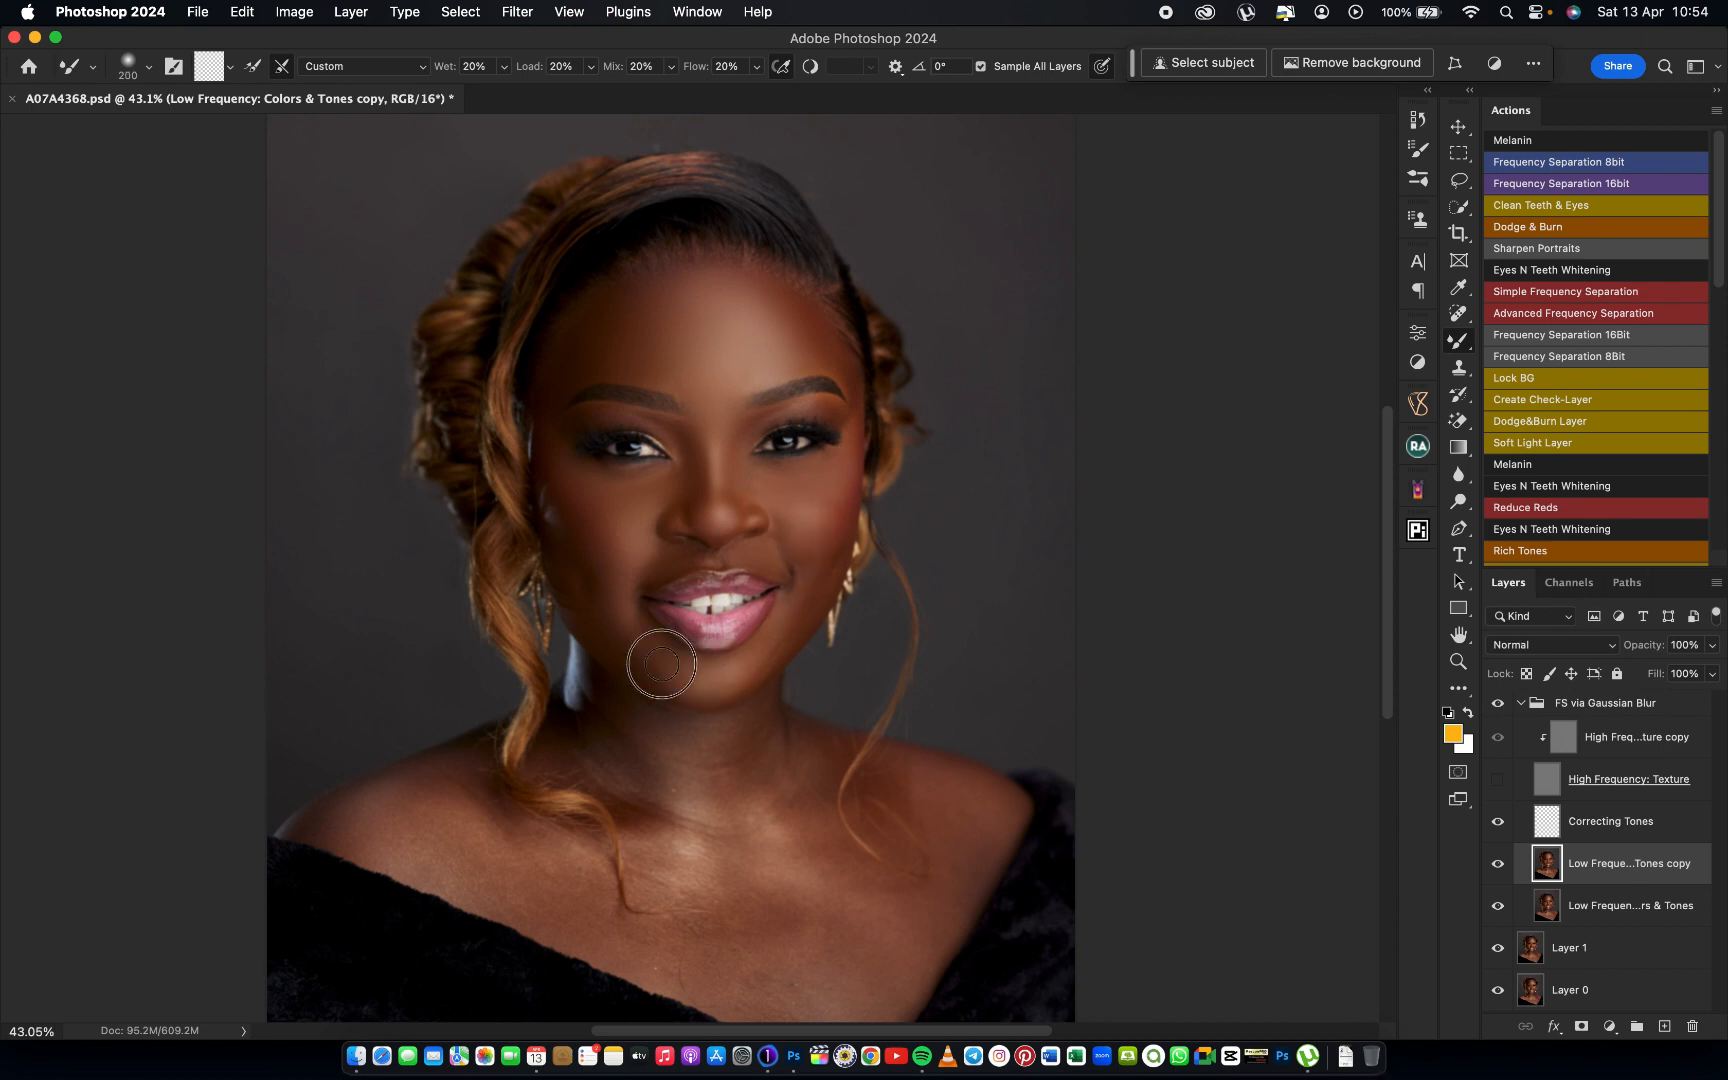
Show the High Frequency: Texture layer again, collapse the frequency separation group and inspect the facial skin at 100% magnification
click(1497, 779)
click(1522, 708)
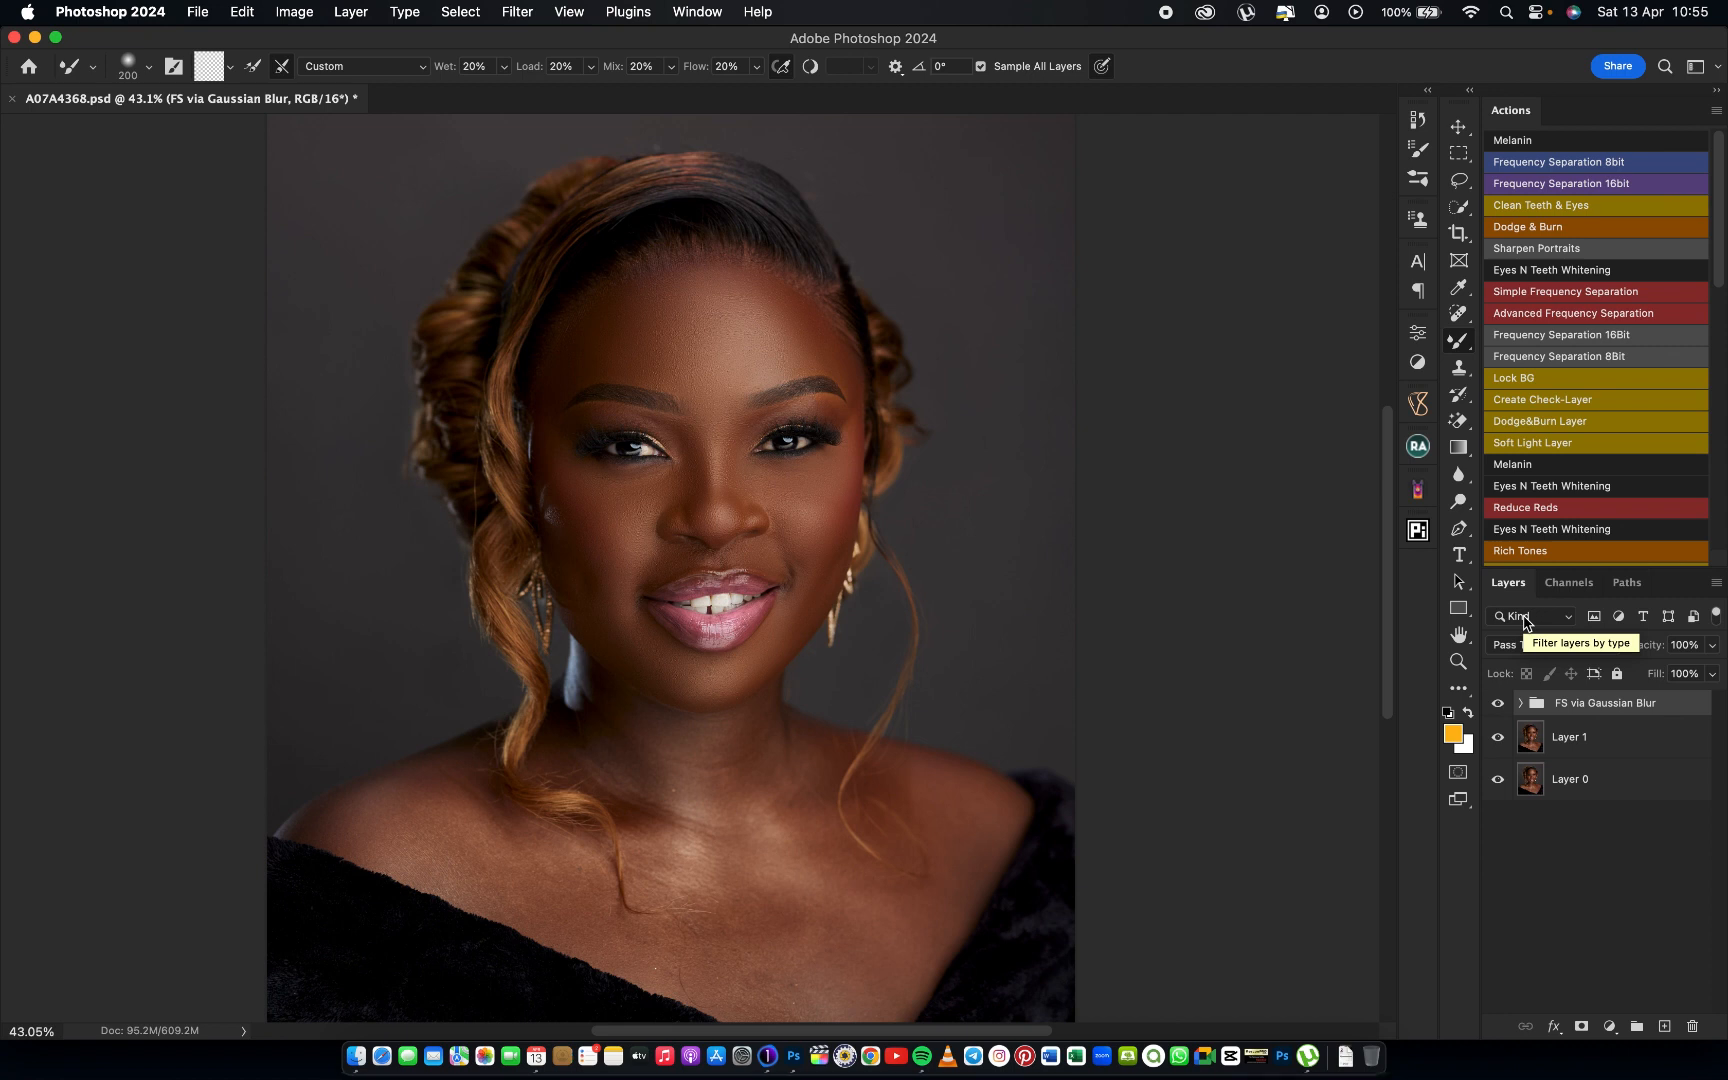
key(super+minus)
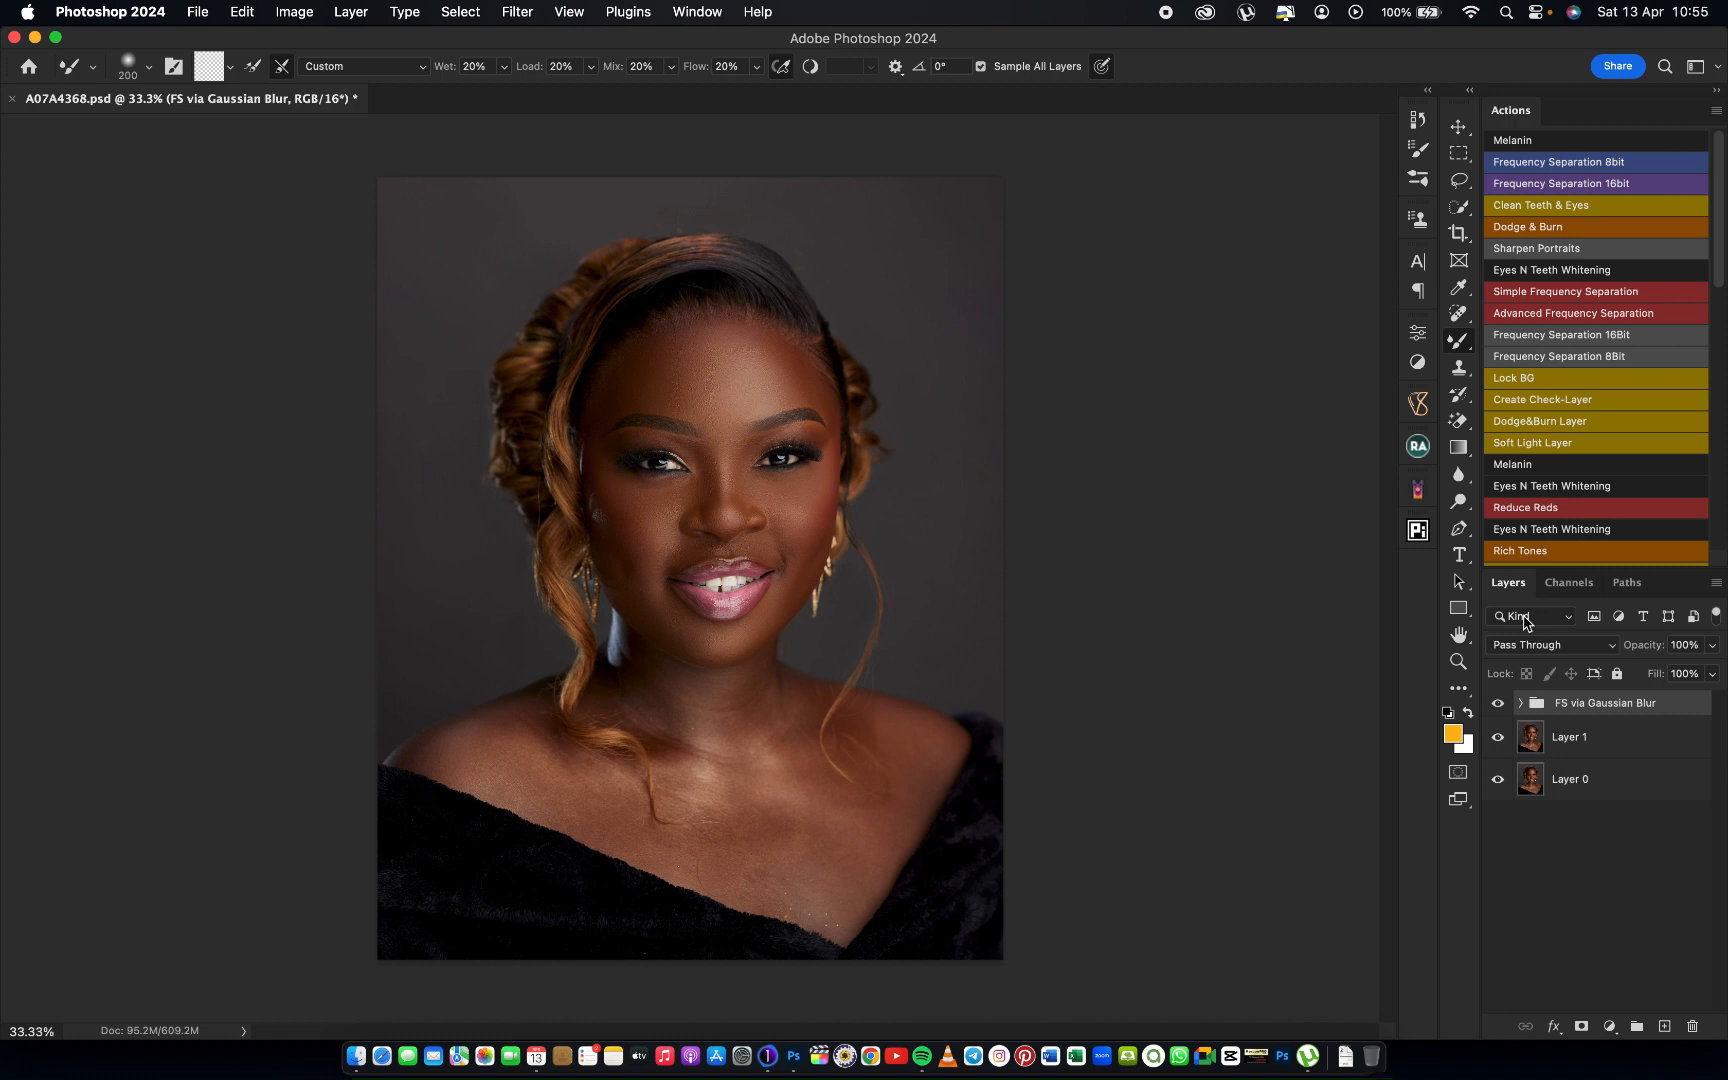
key(super+plus)
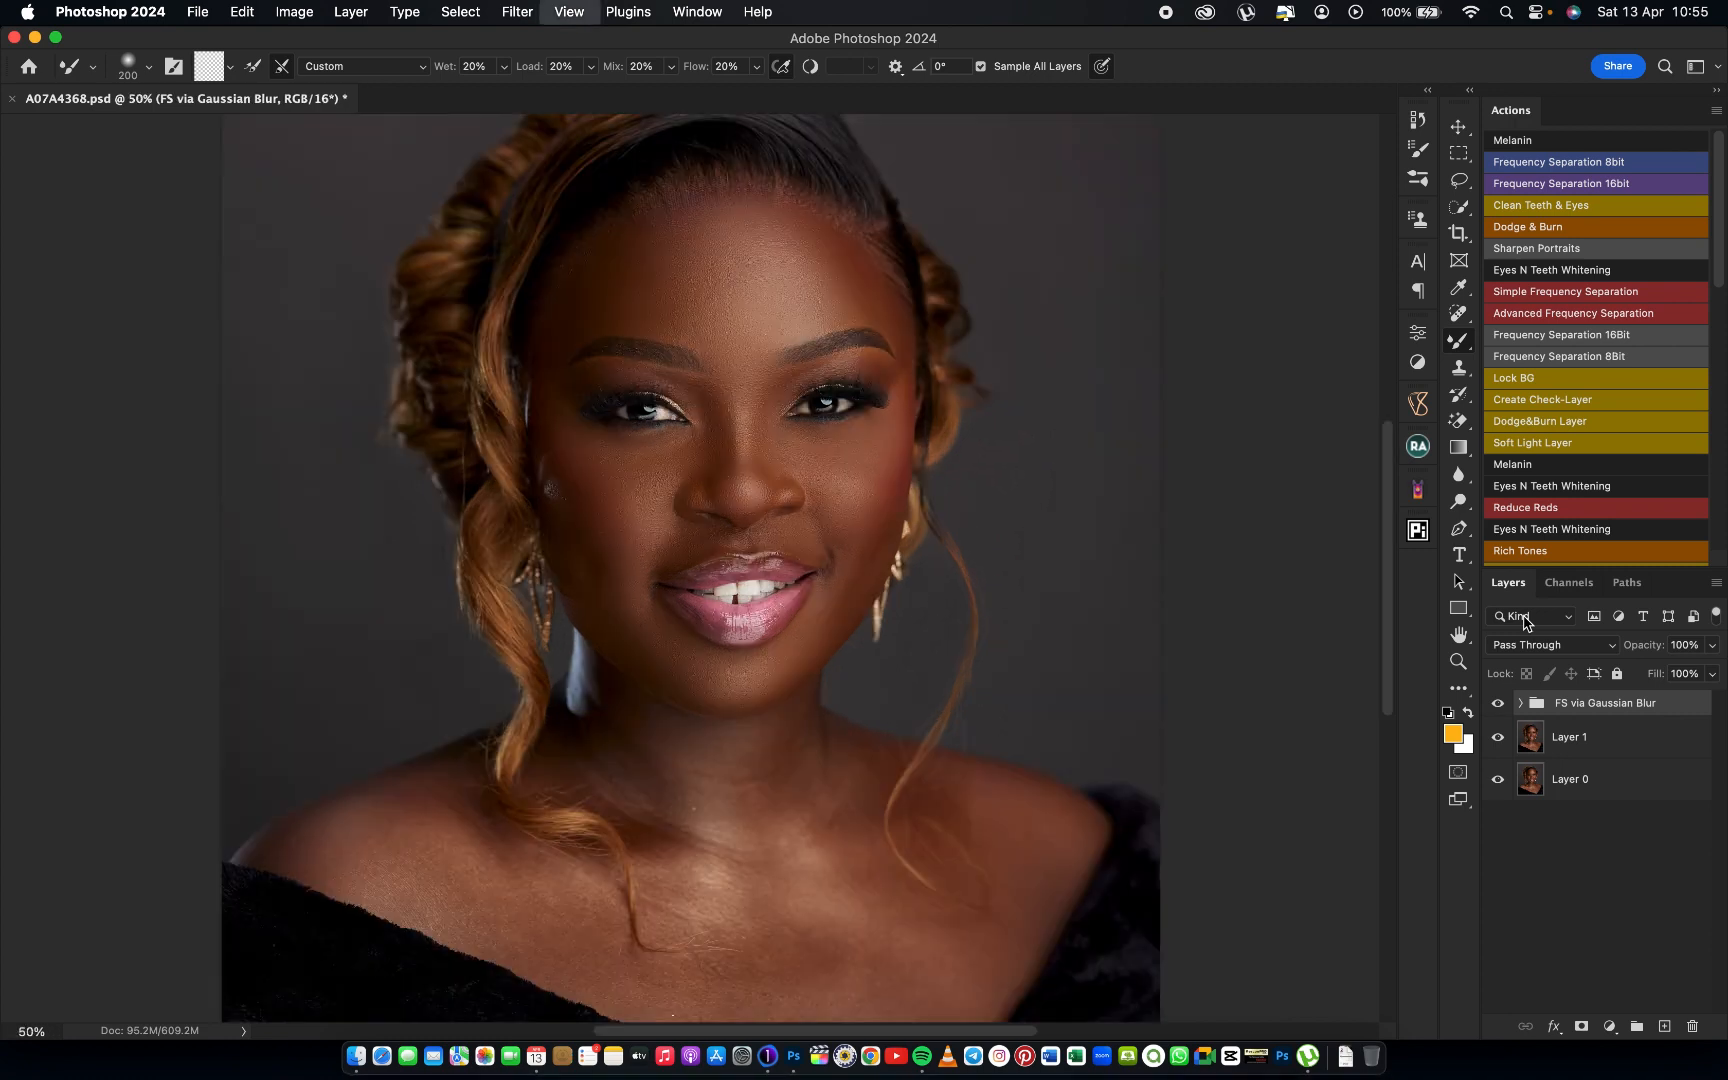
key(super+1)
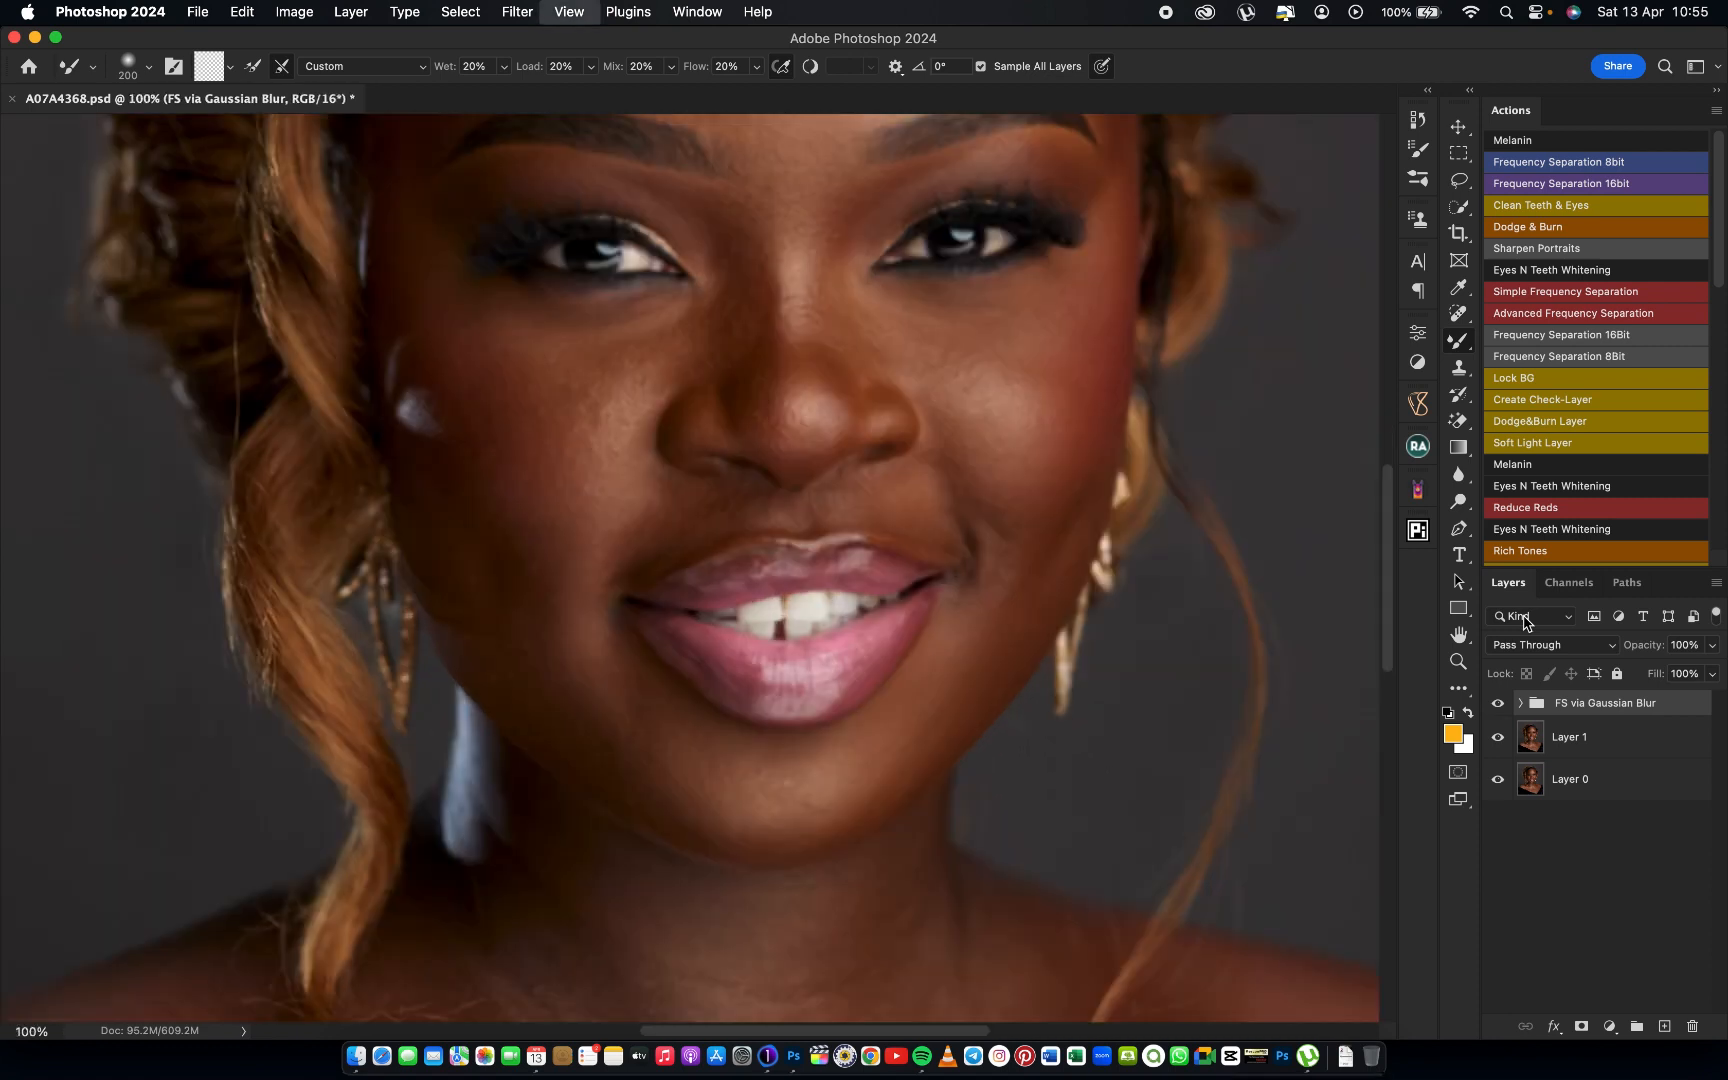
drag(783, 505, 783, 790)
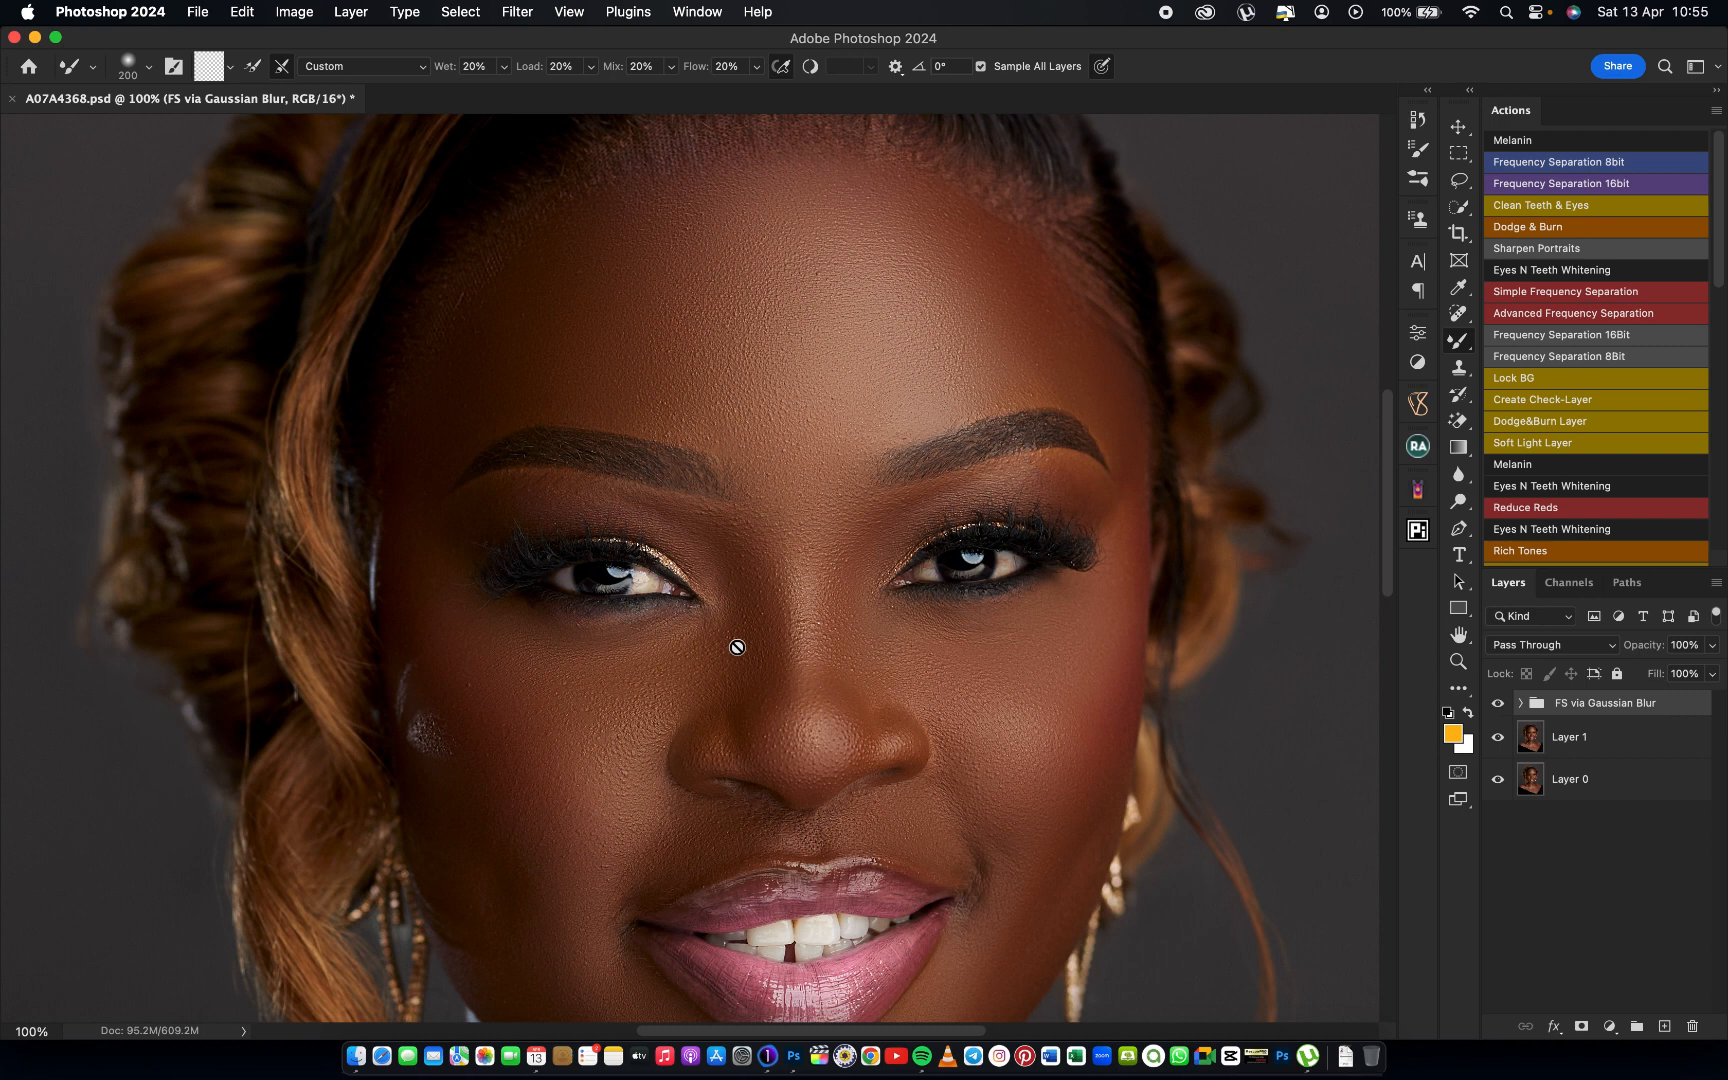
Hide the first frequency separation group and create a second one above Layer 1 via Gaussian Blur with a 20-pixel radius
click(1498, 704)
click(1499, 705)
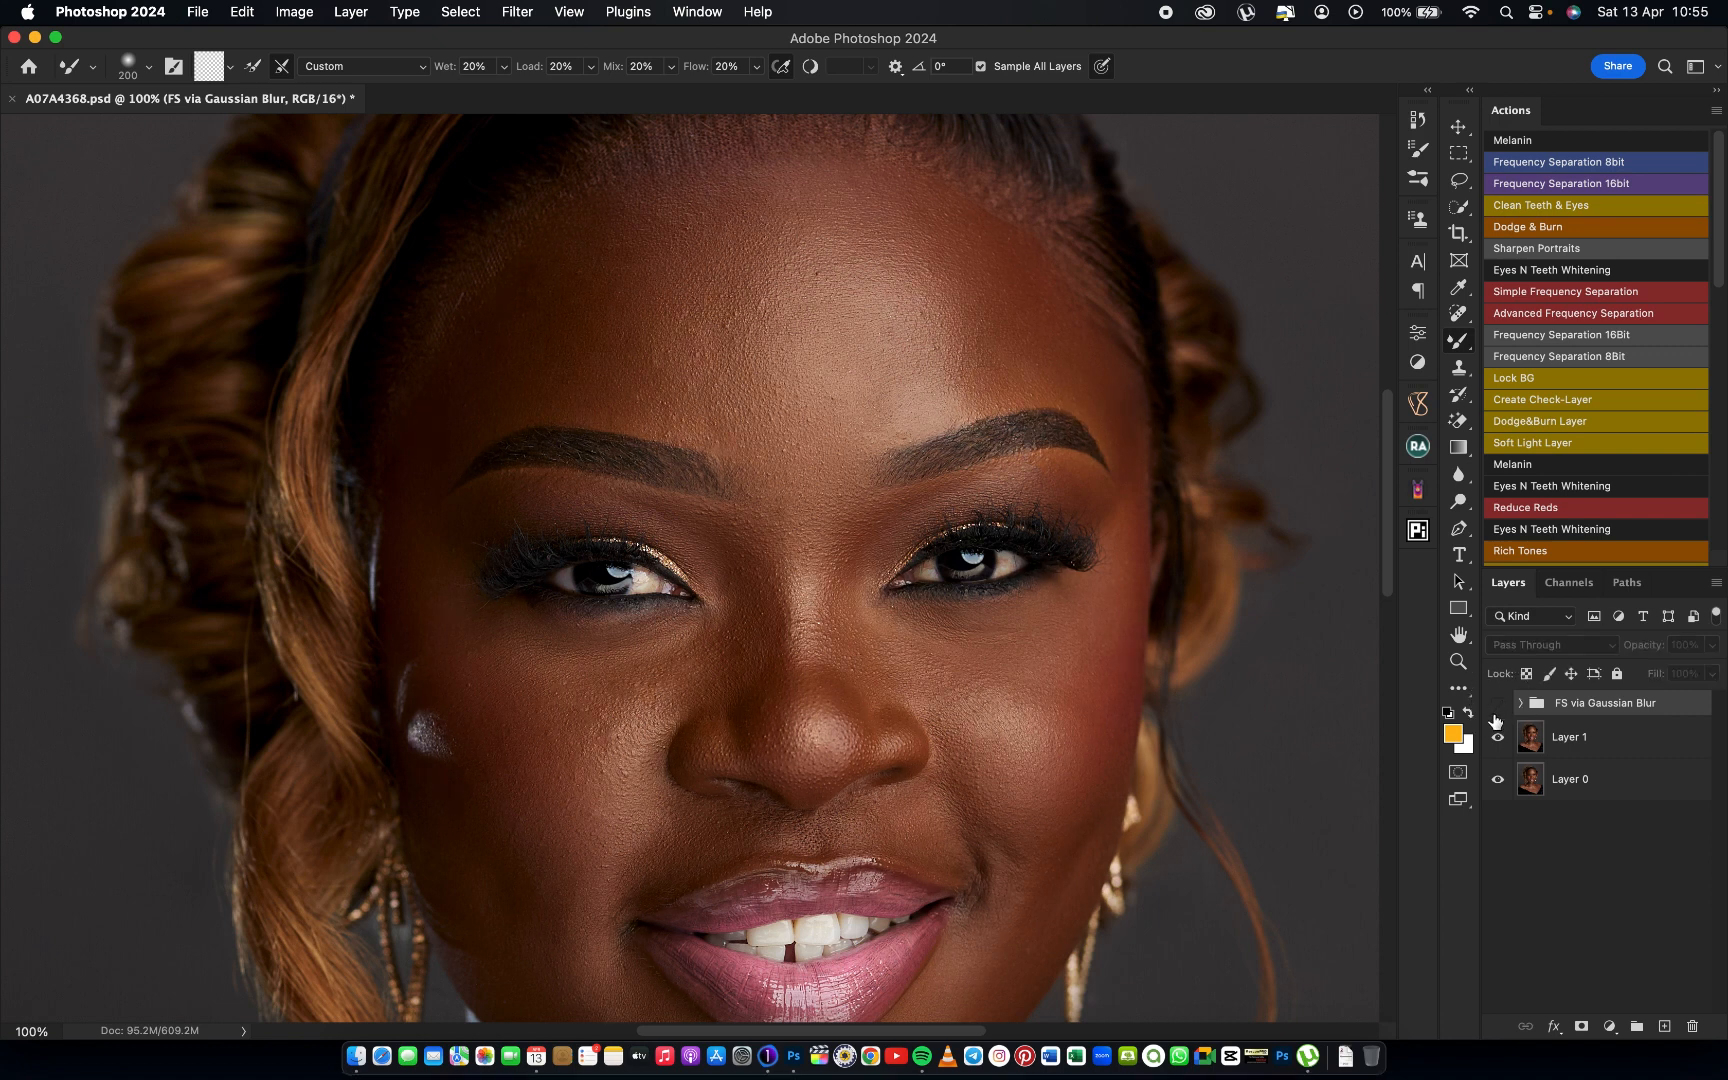
click(1585, 737)
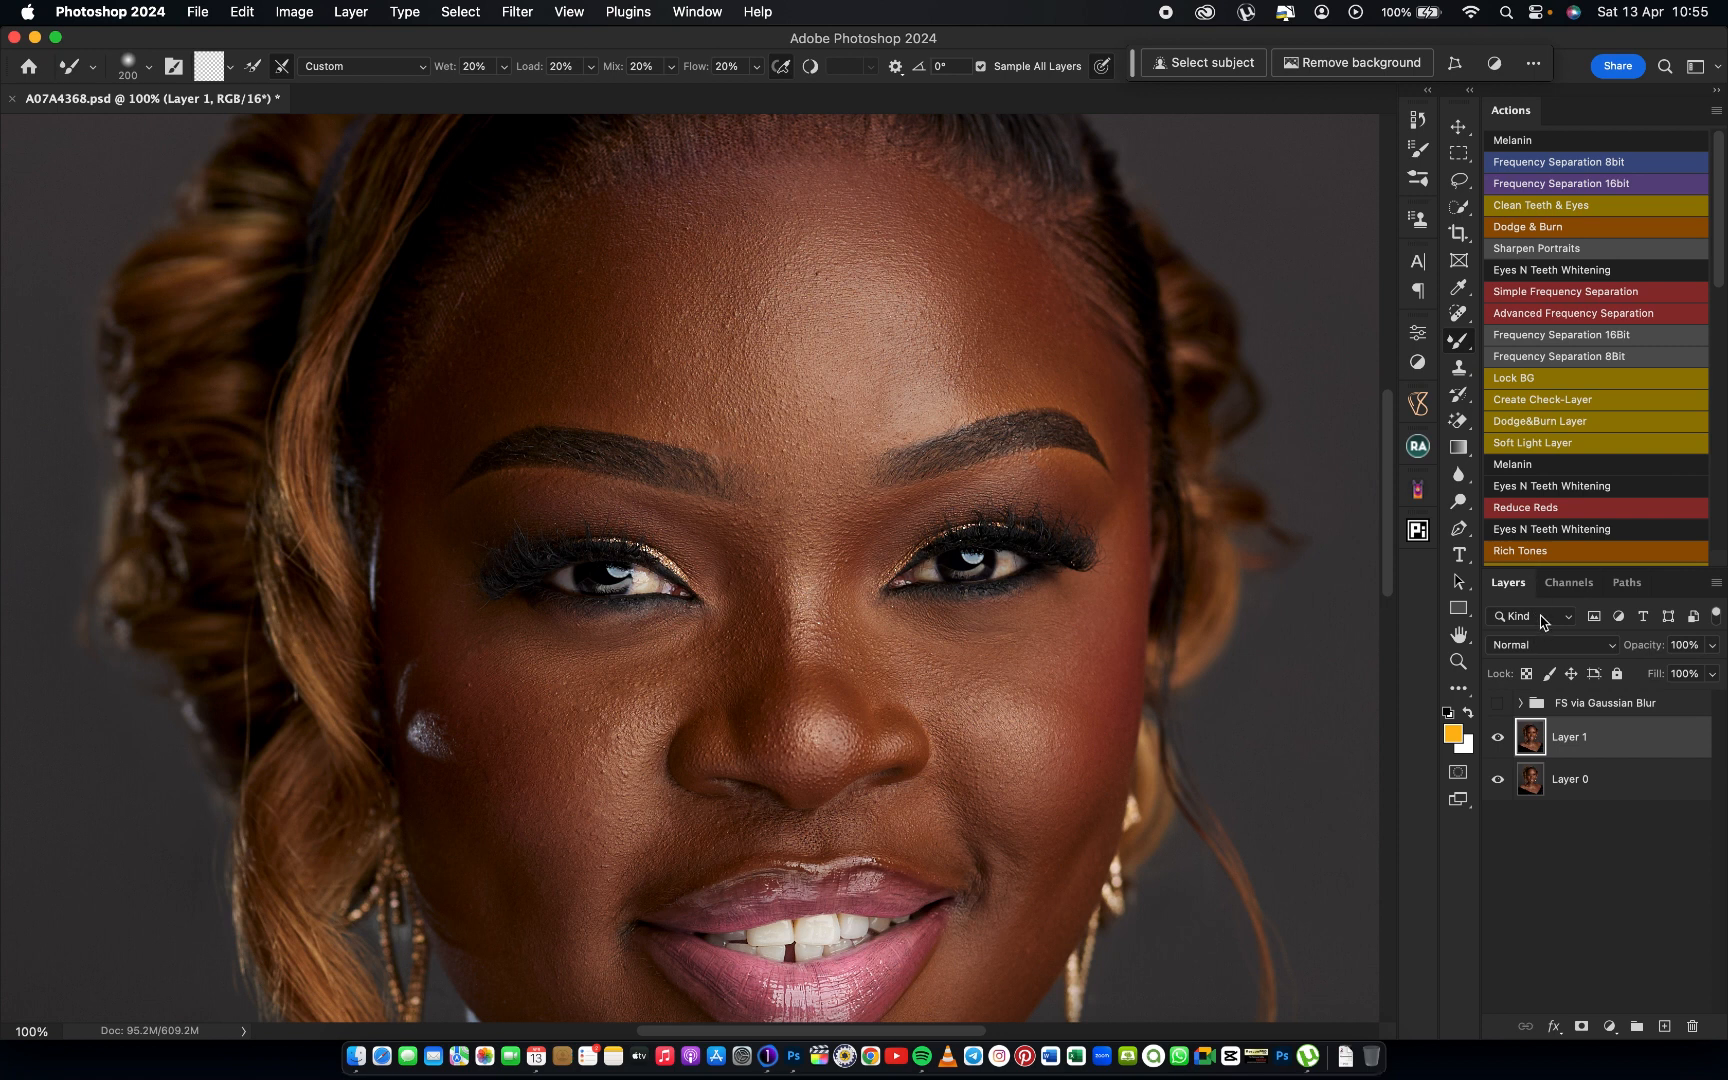
click(1418, 447)
click(1280, 480)
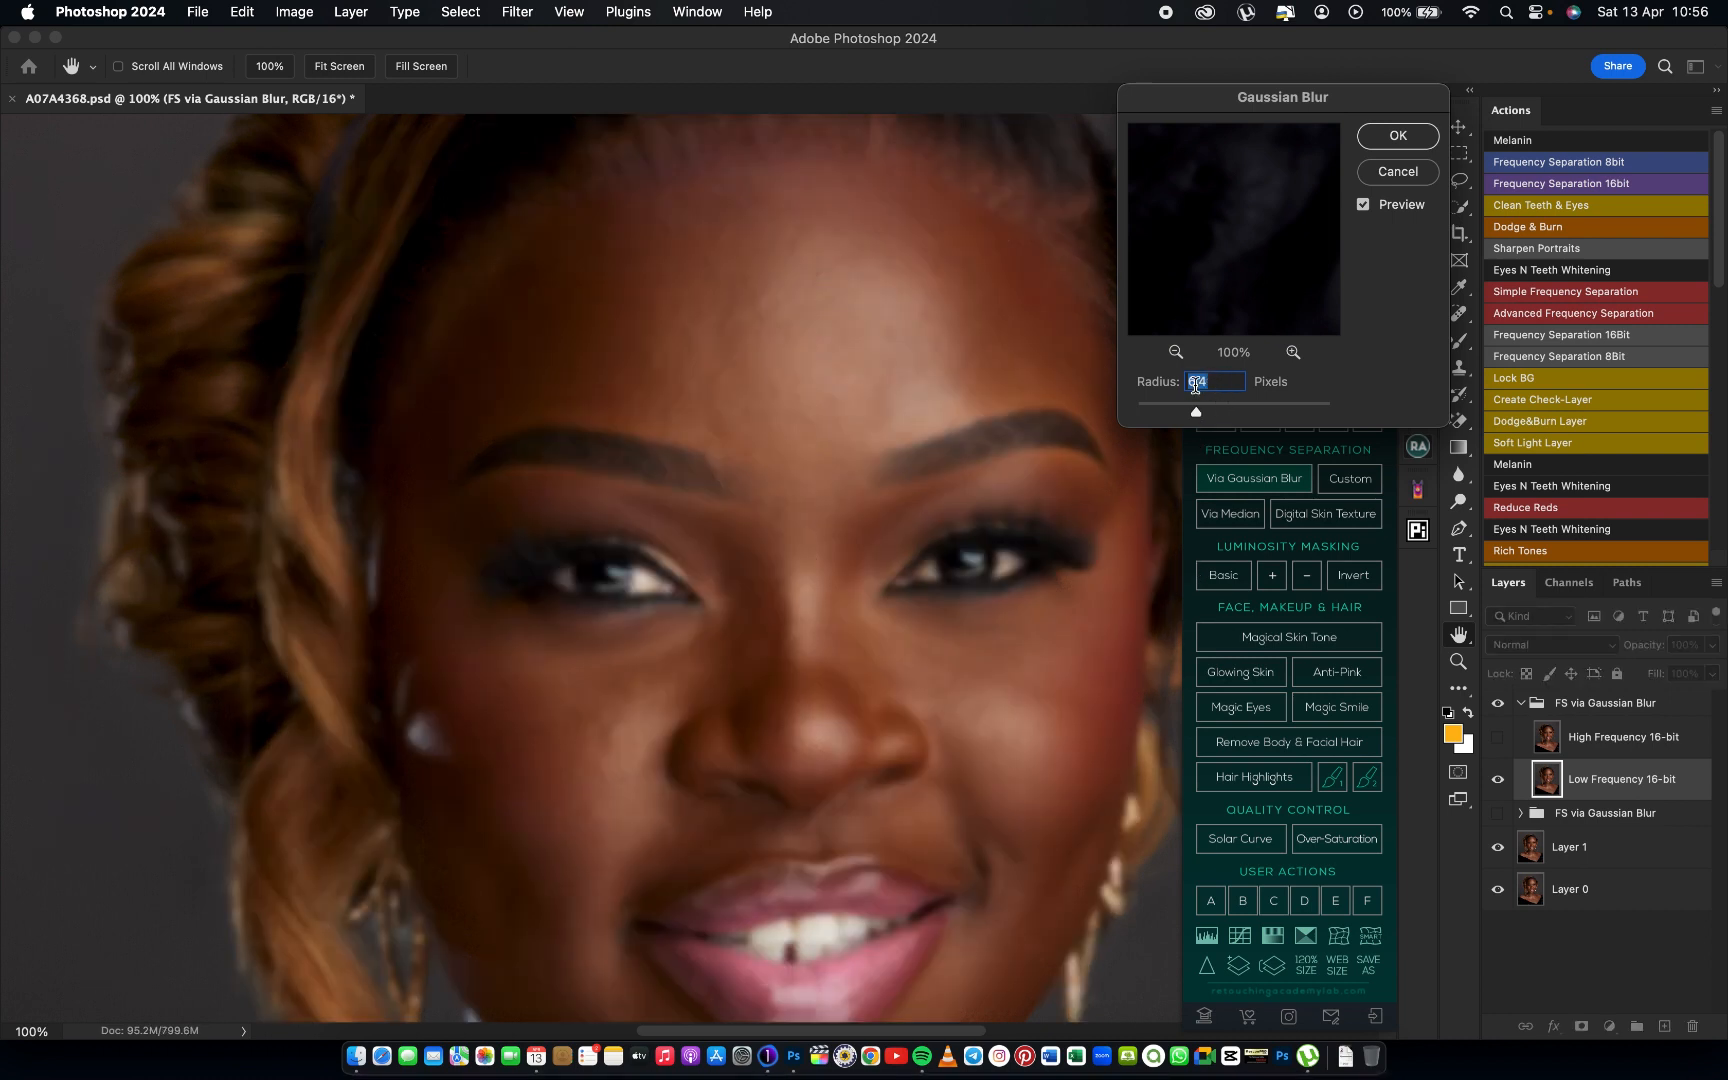
text(20)
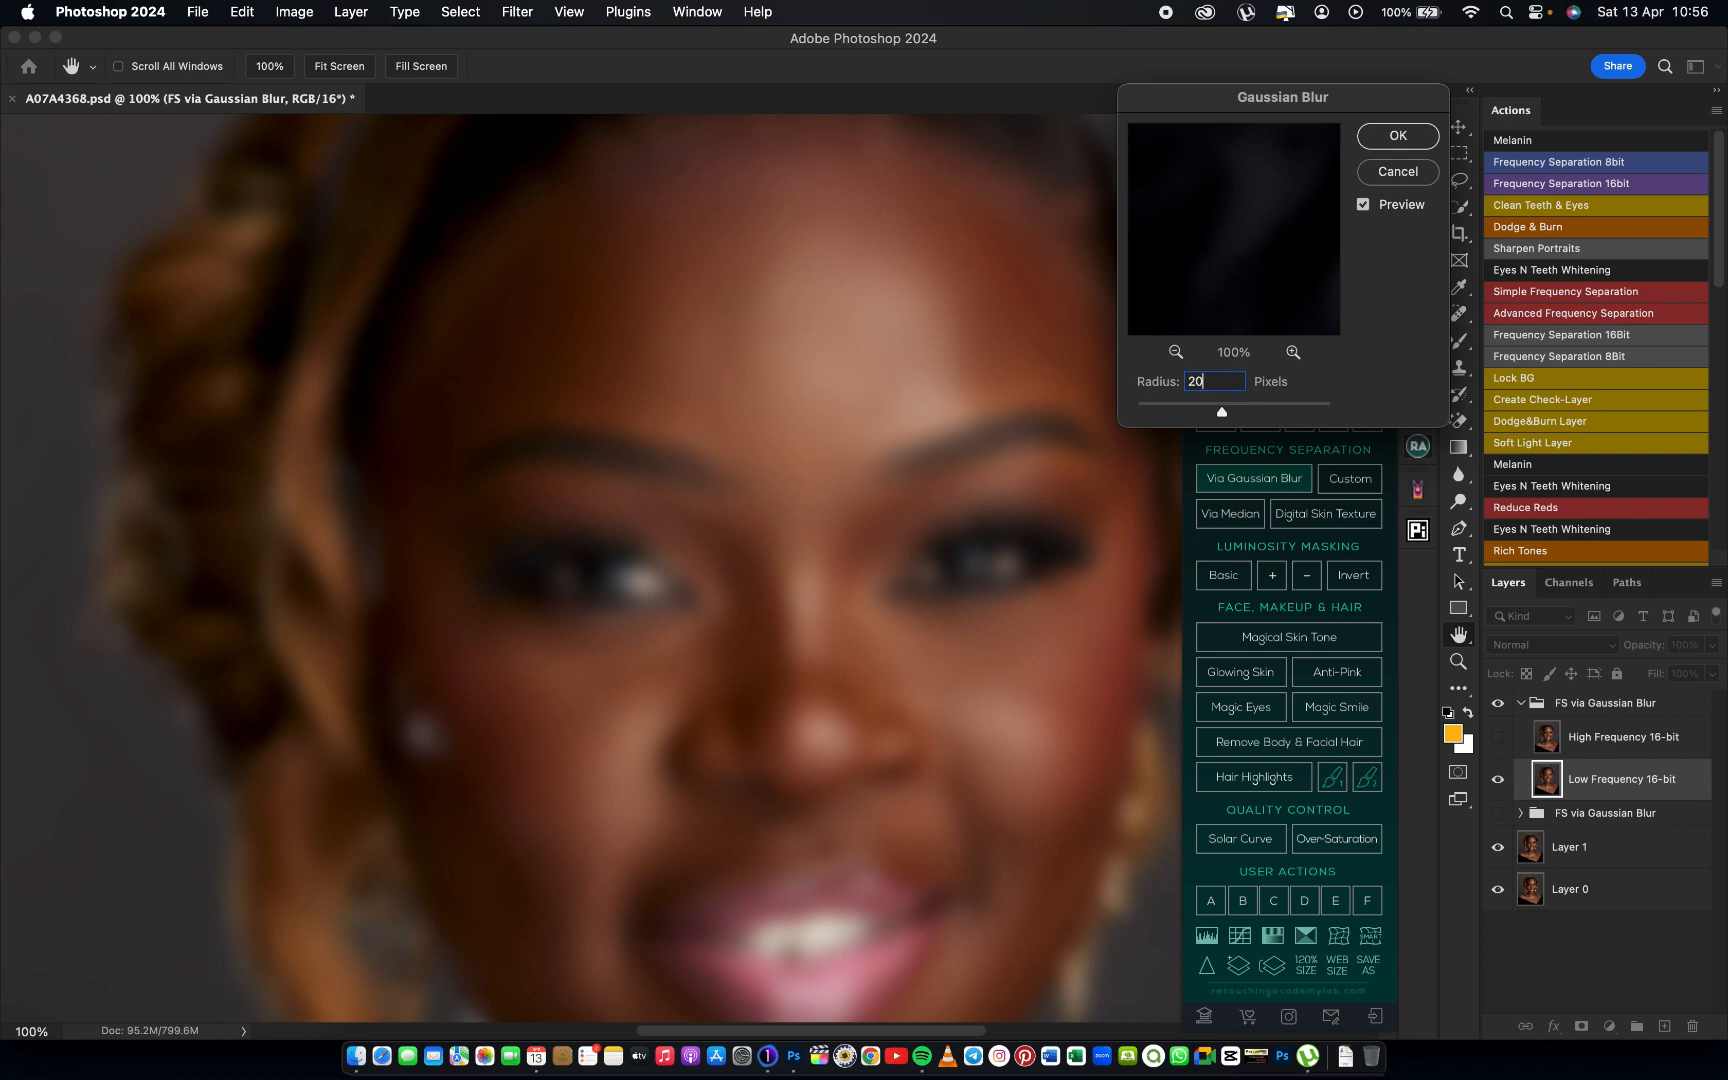
key(Return)
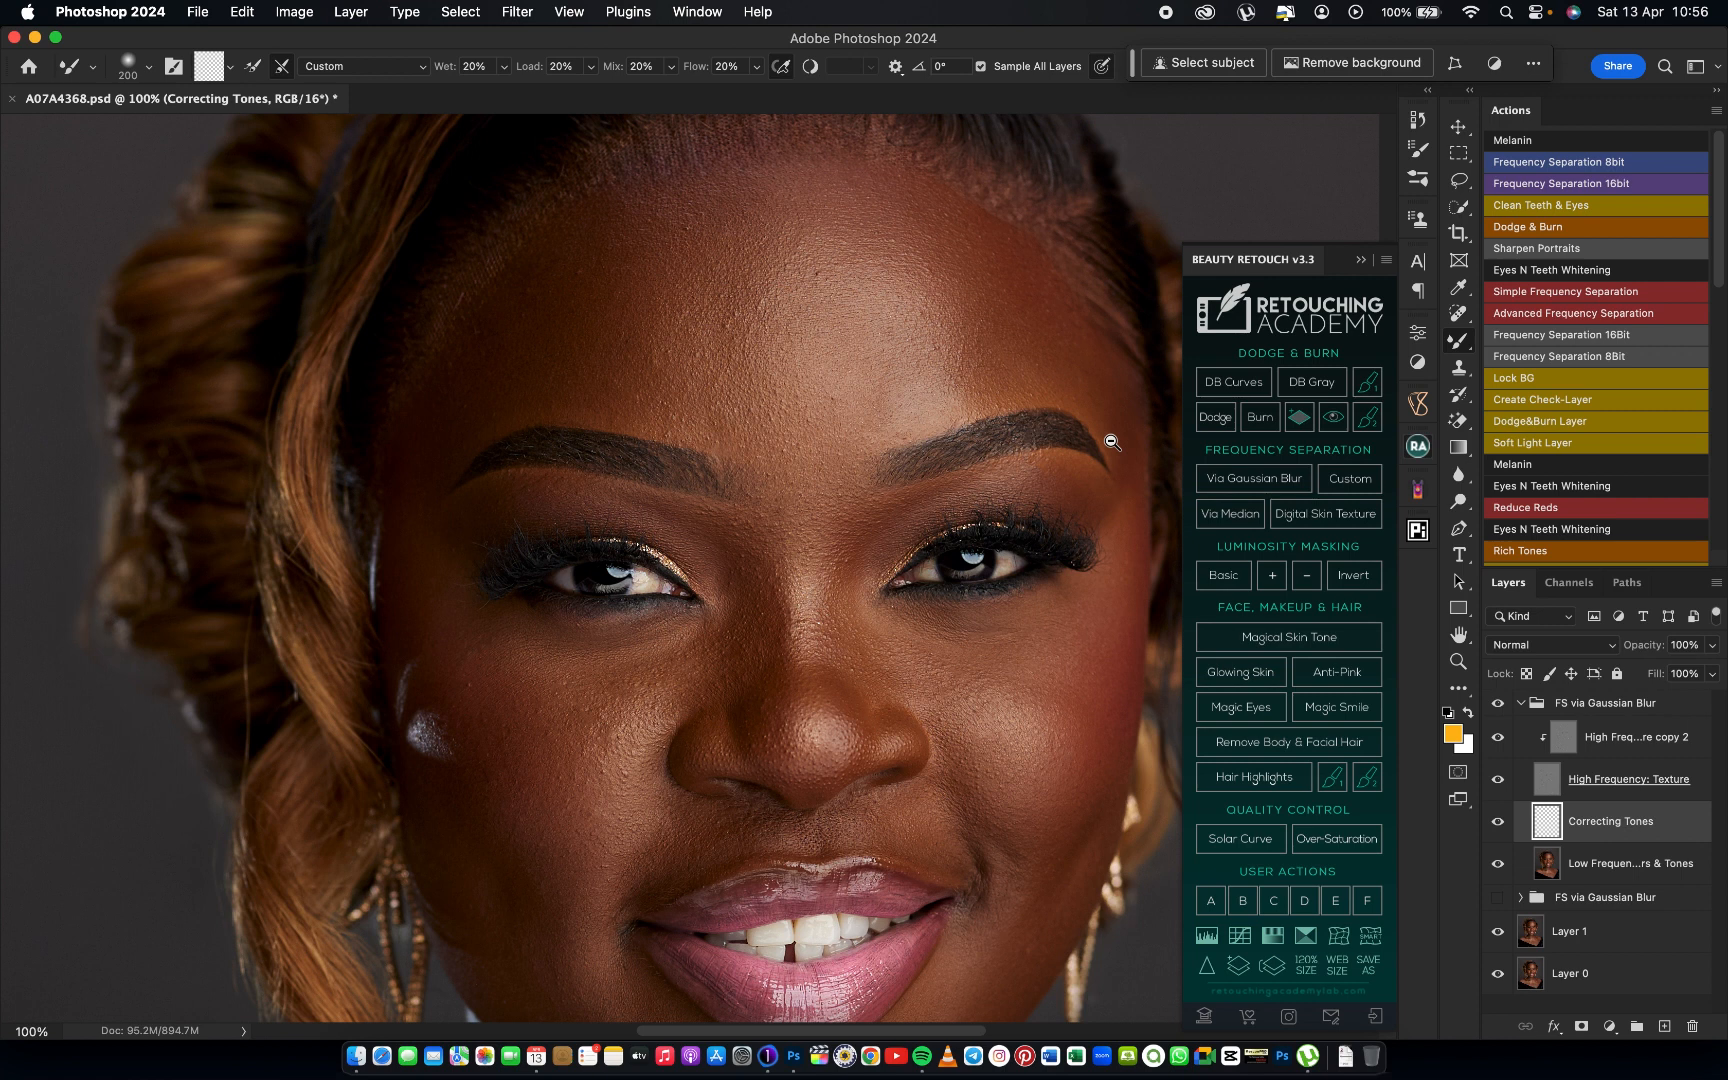
Duplicate the second group's low frequency colors and tones layer and hide its High Frequency: Texture layer
scroll(955, 480, down, 4)
drag(981, 542, 895, 527)
scroll(929, 545, up, 1)
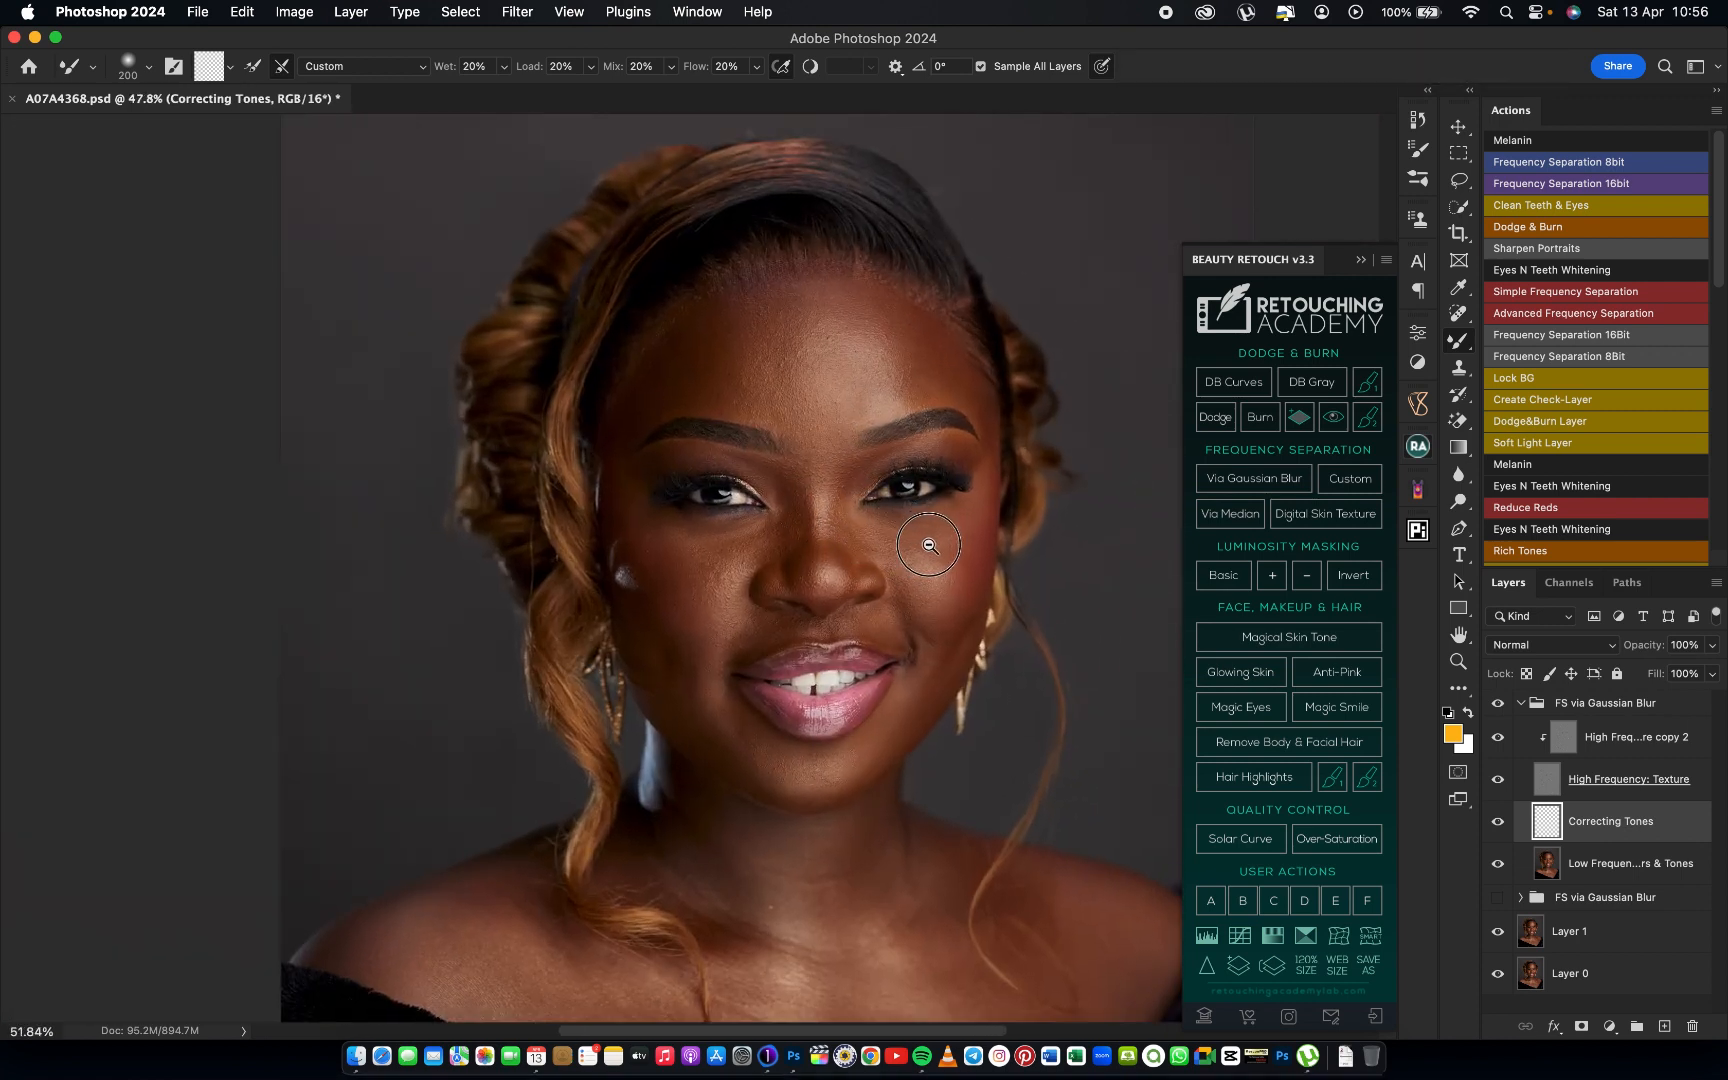
scroll(929, 545, up, 3)
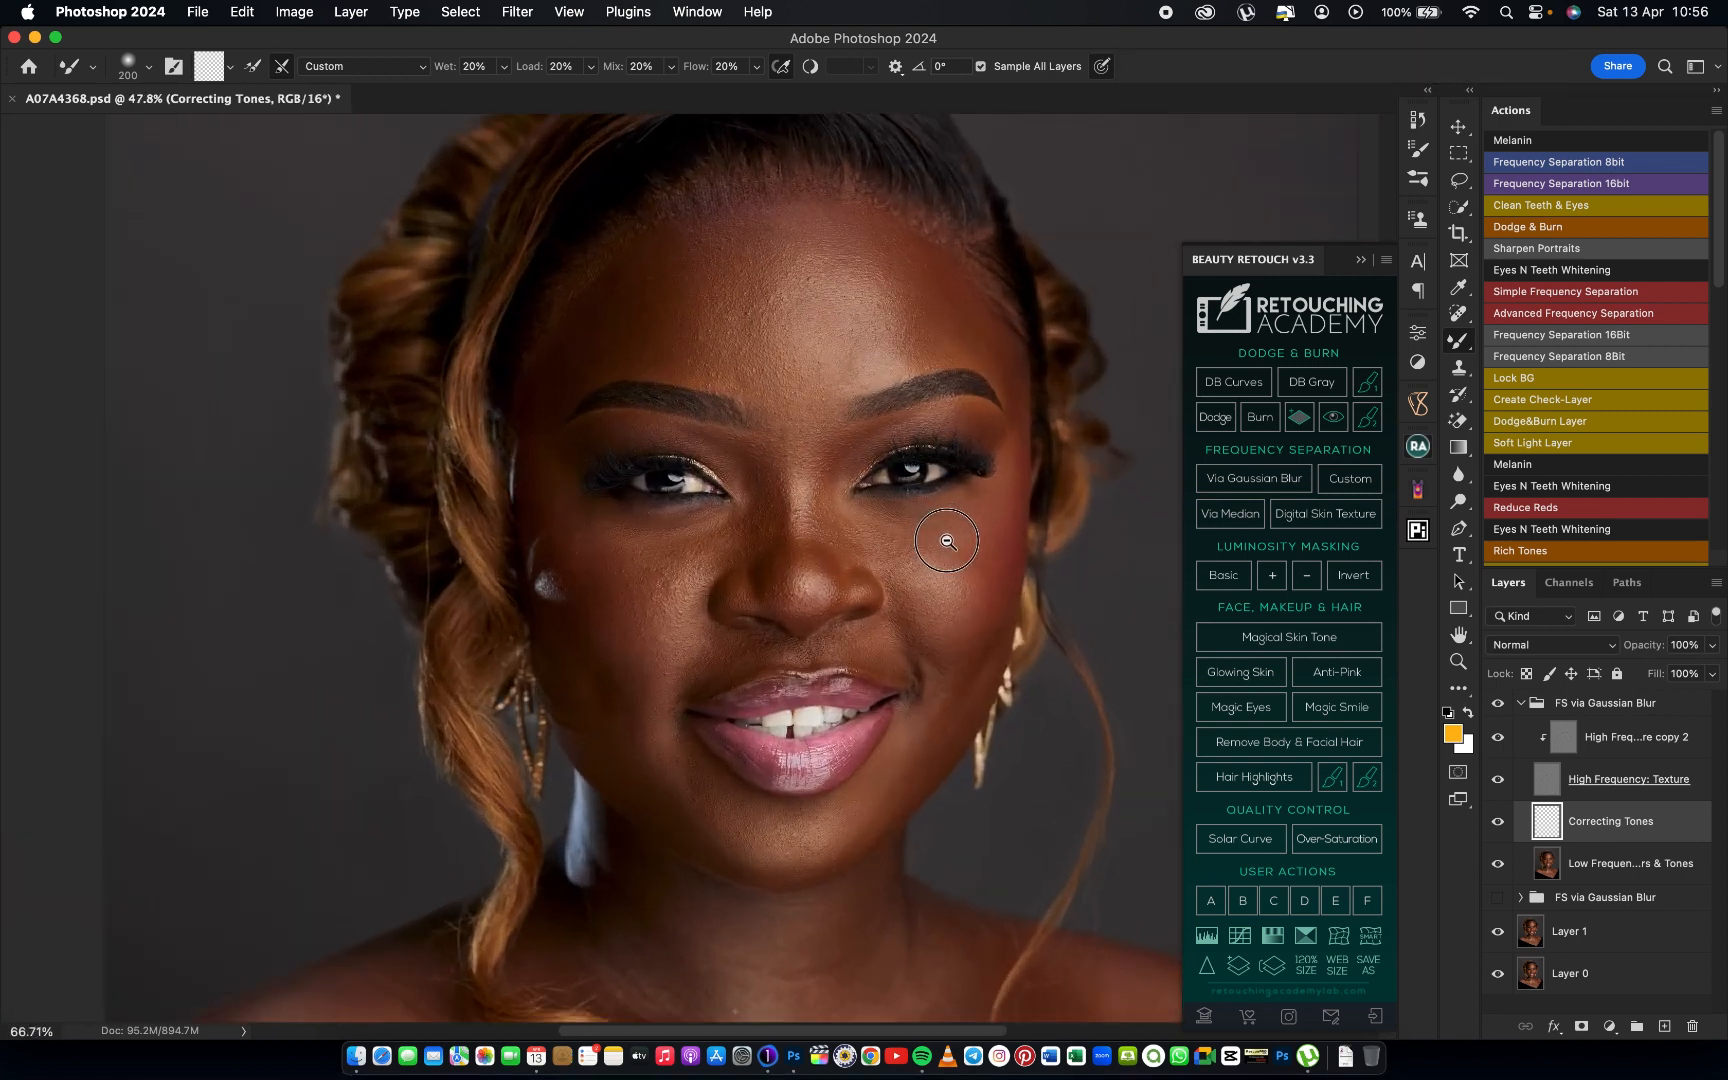
click(1601, 866)
key(super+j)
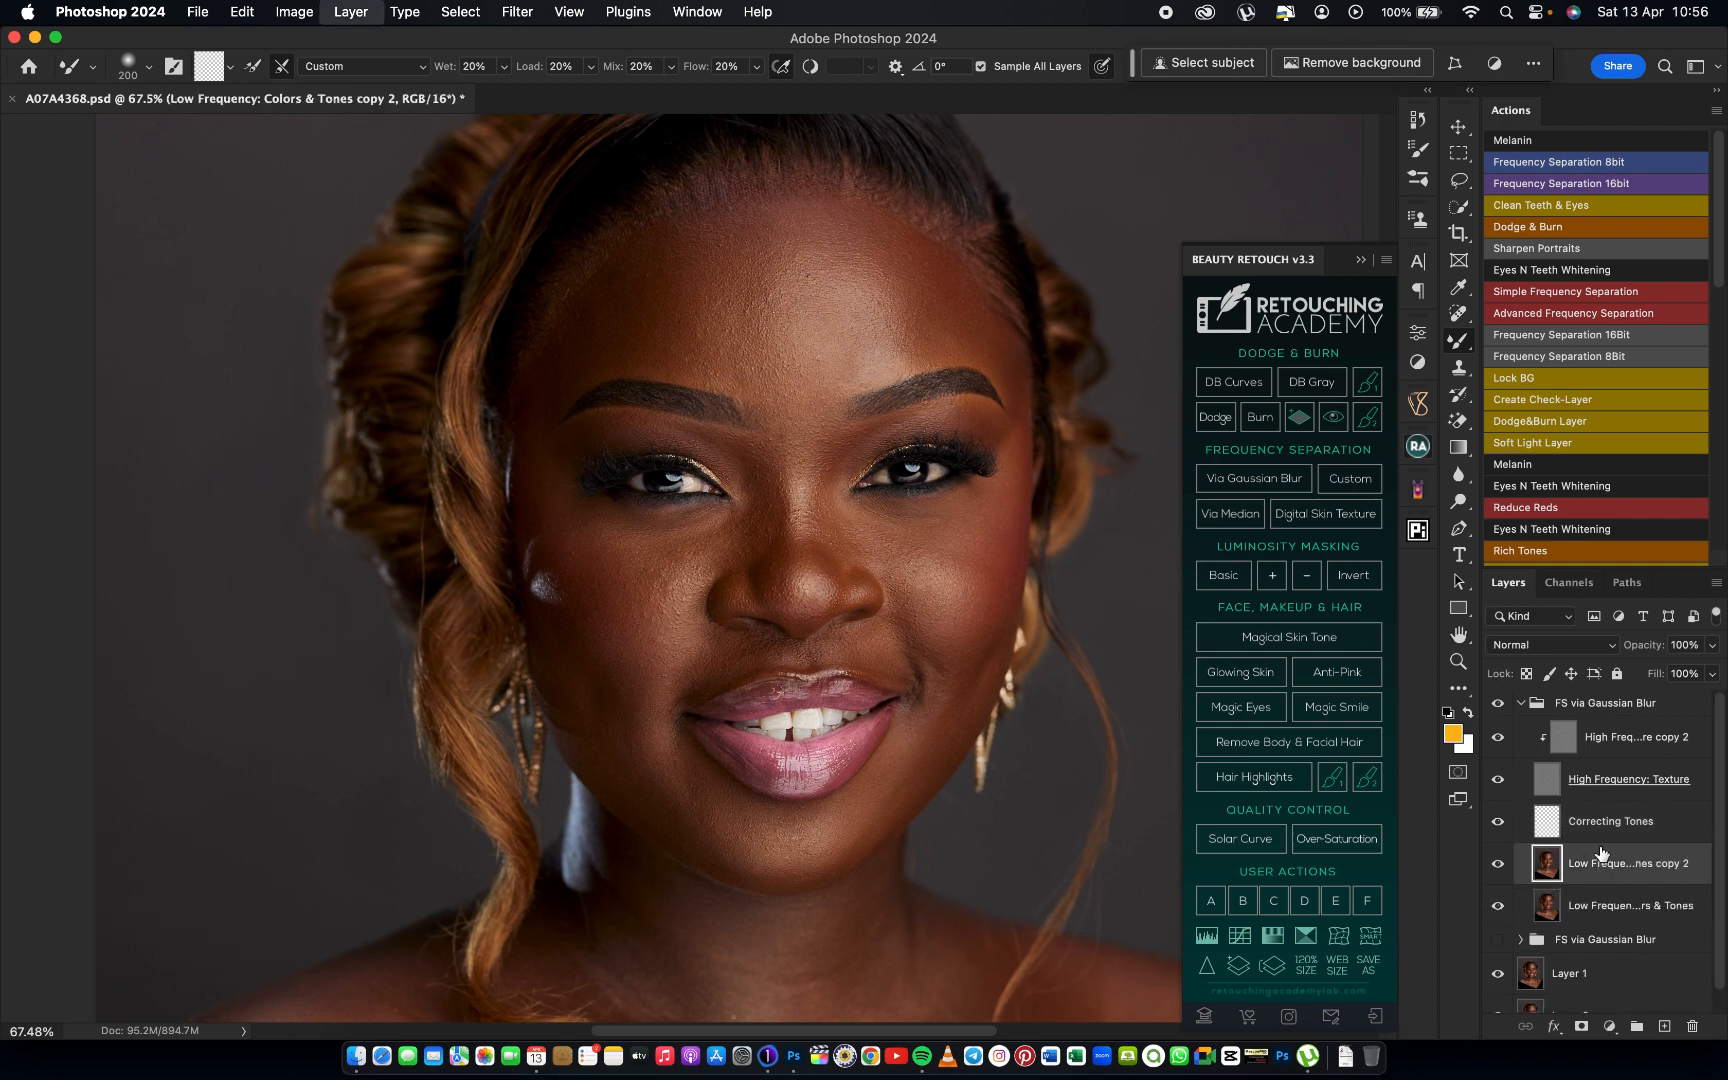
click(1497, 779)
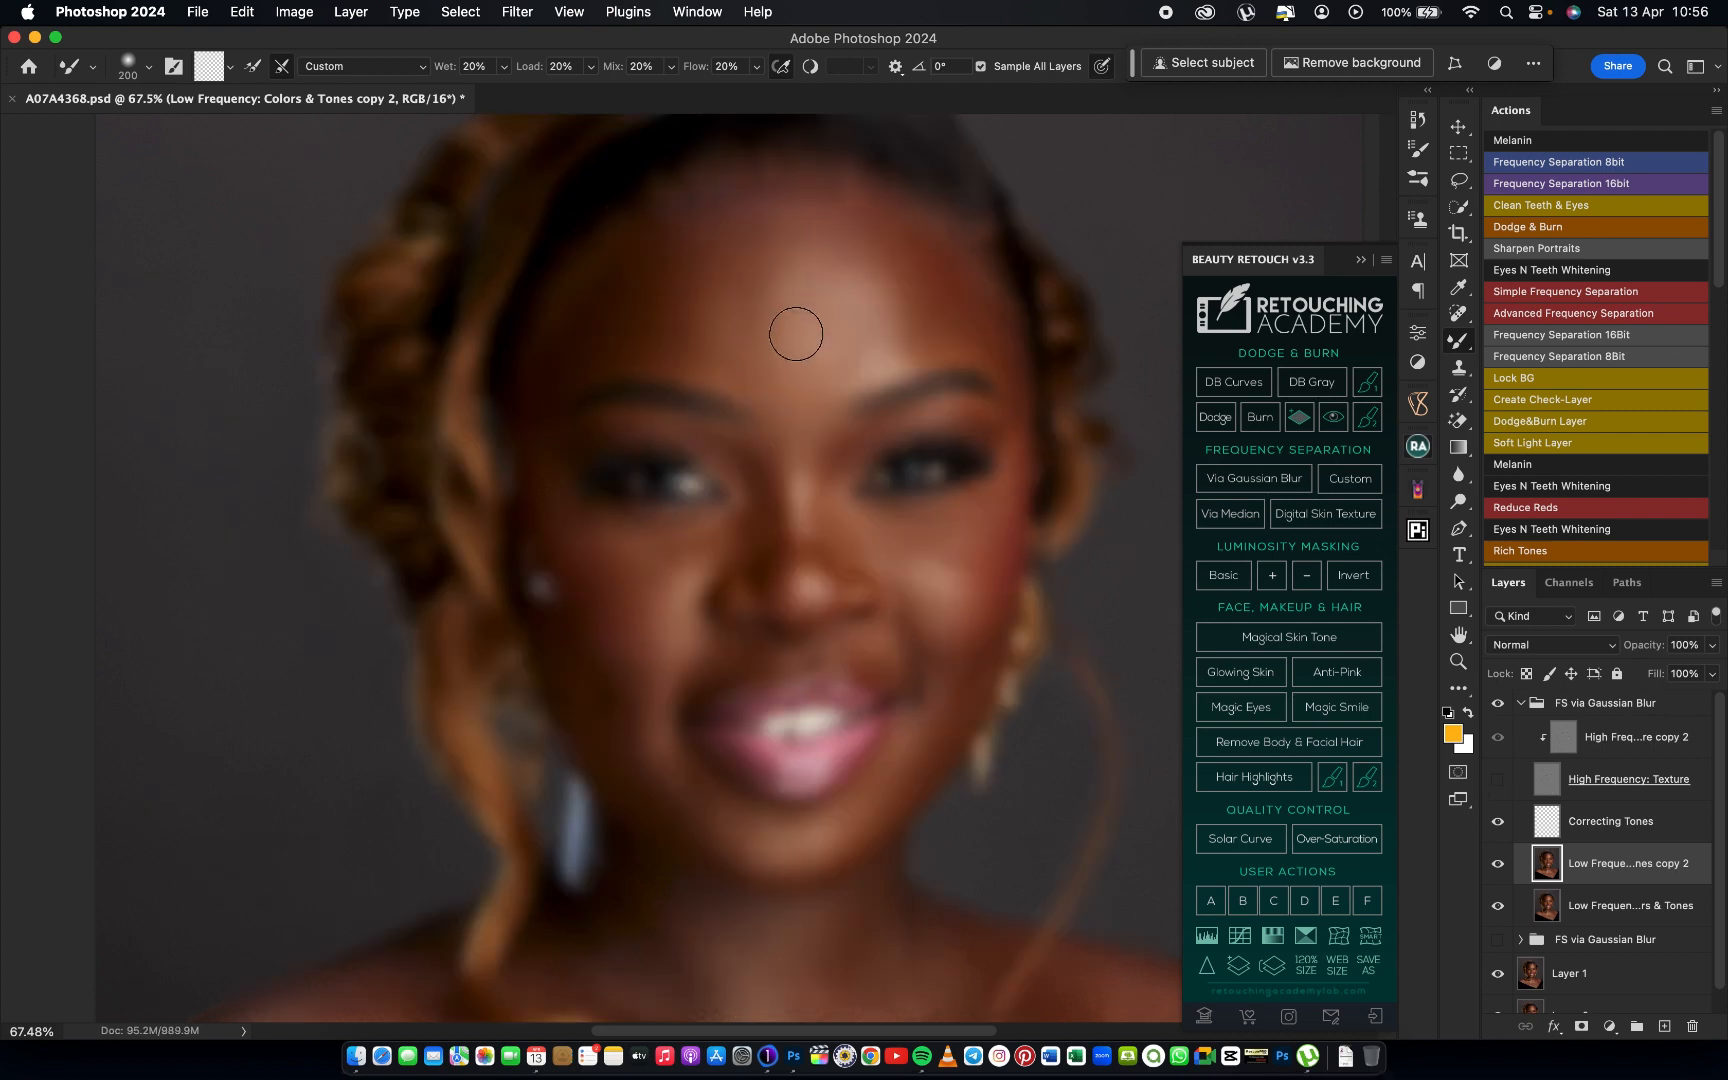
Blend the forehead tones on the new low frequency copy with the Mixer Brush at 400 px, reducing it to 200 px near the temple
key(bracketright)
key(bracketright)
key(bracketright)
key(bracketright)
key(bracketleft)
key(bracketleft)
key(bracketleft)
key(bracketleft)
key(bracketright)
key(bracketright)
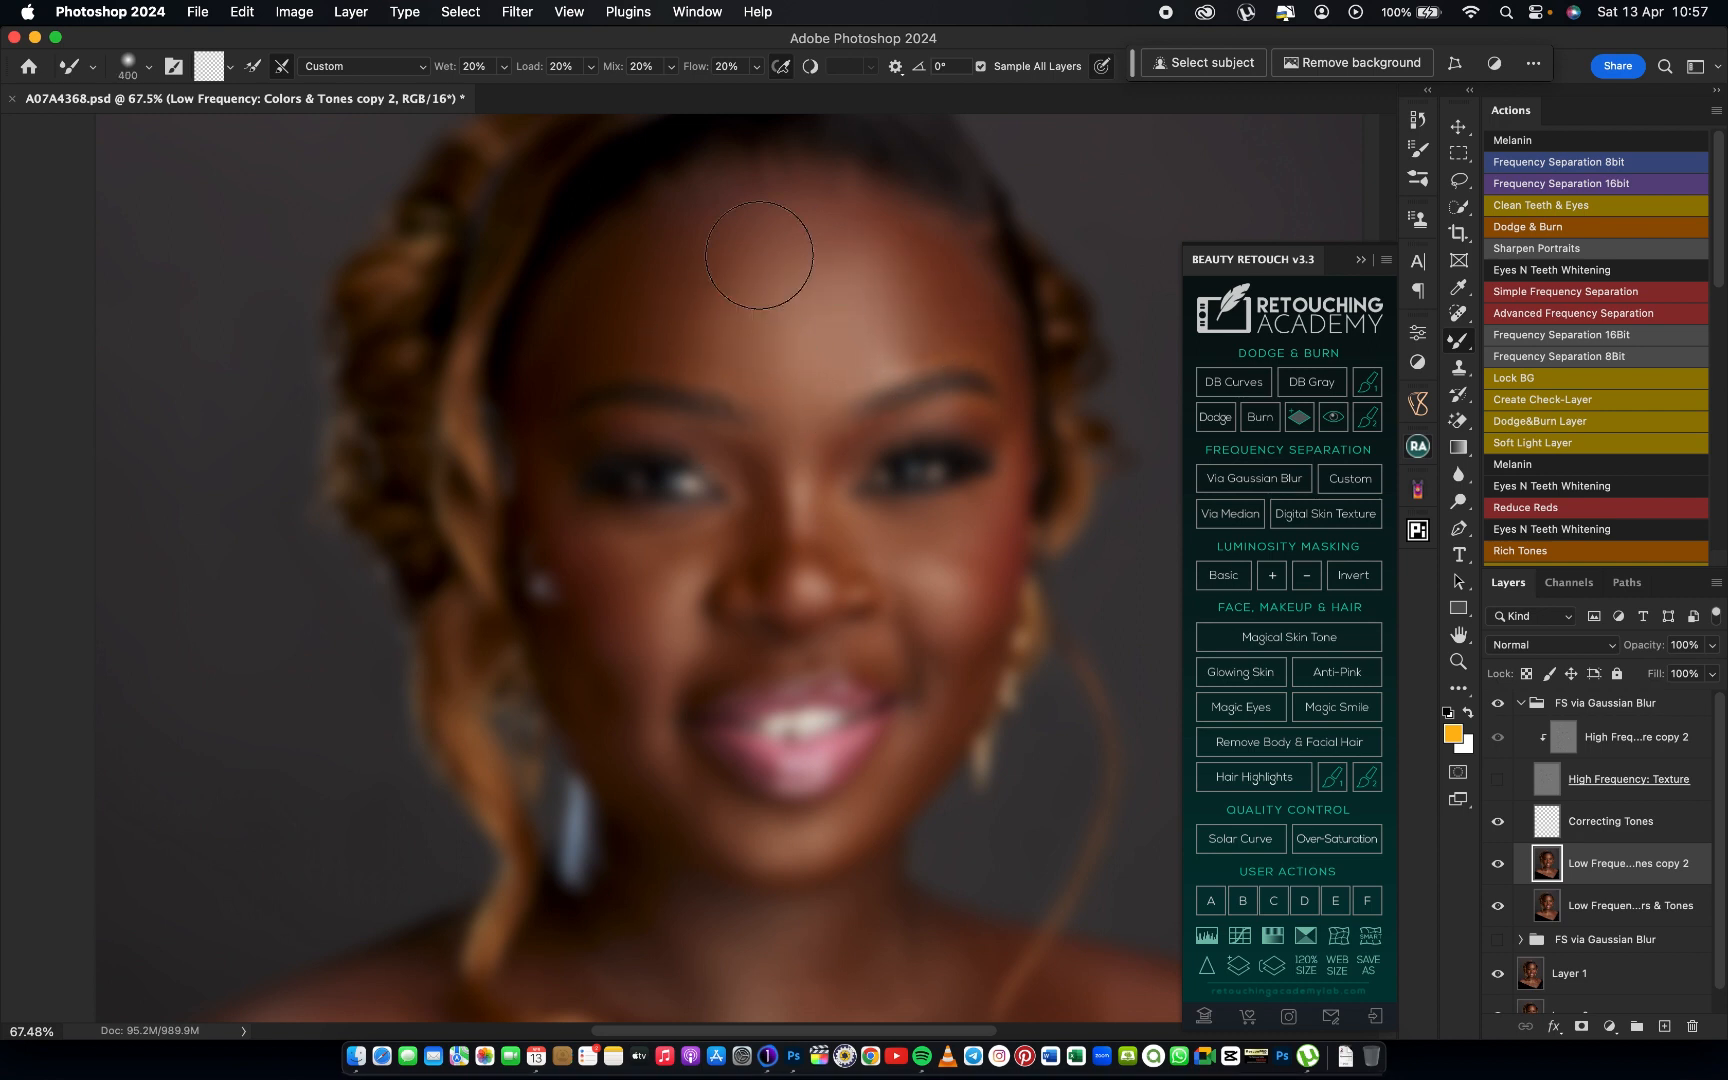
key(bracketleft)
key(bracketleft)
key(bracketleft)
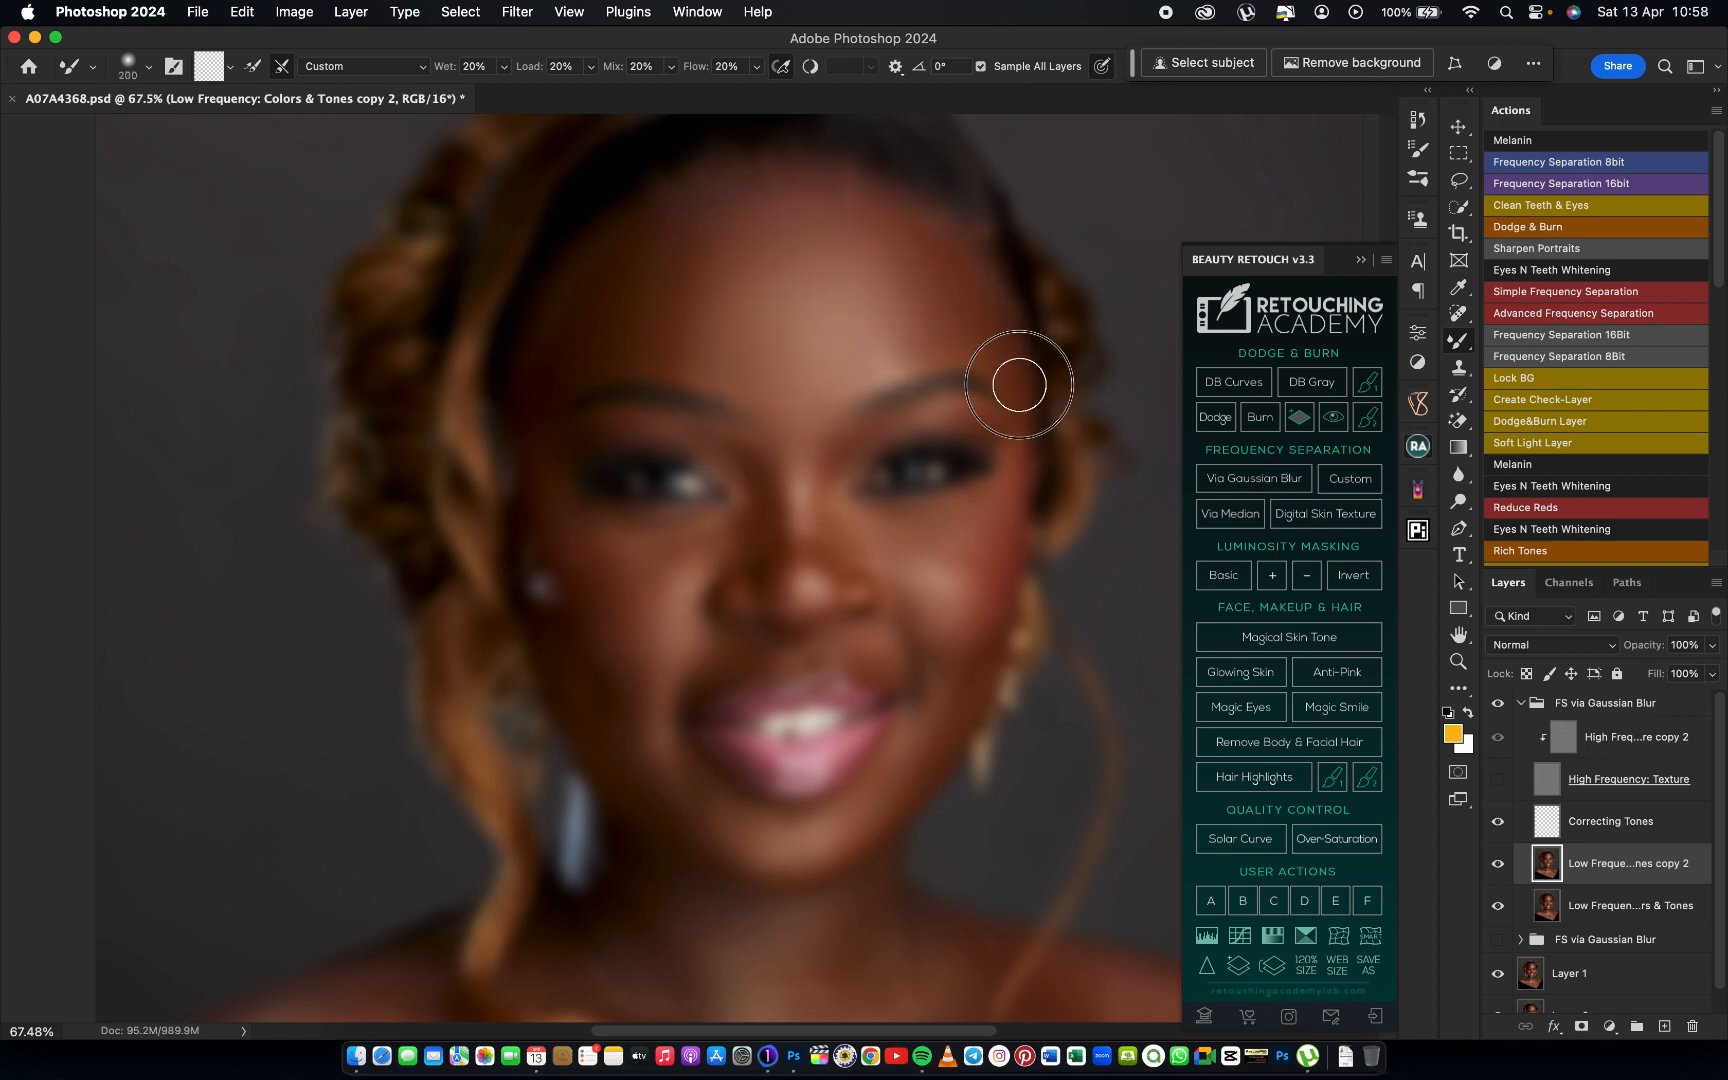
Blend the cheek and lower face tones on the low frequency copy with the Mixer Brush, varying its size between 250 and 150 px
key(bracketleft)
key(bracketleft)
key(bracketleft)
key(bracketright)
key(bracketright)
key(bracketright)
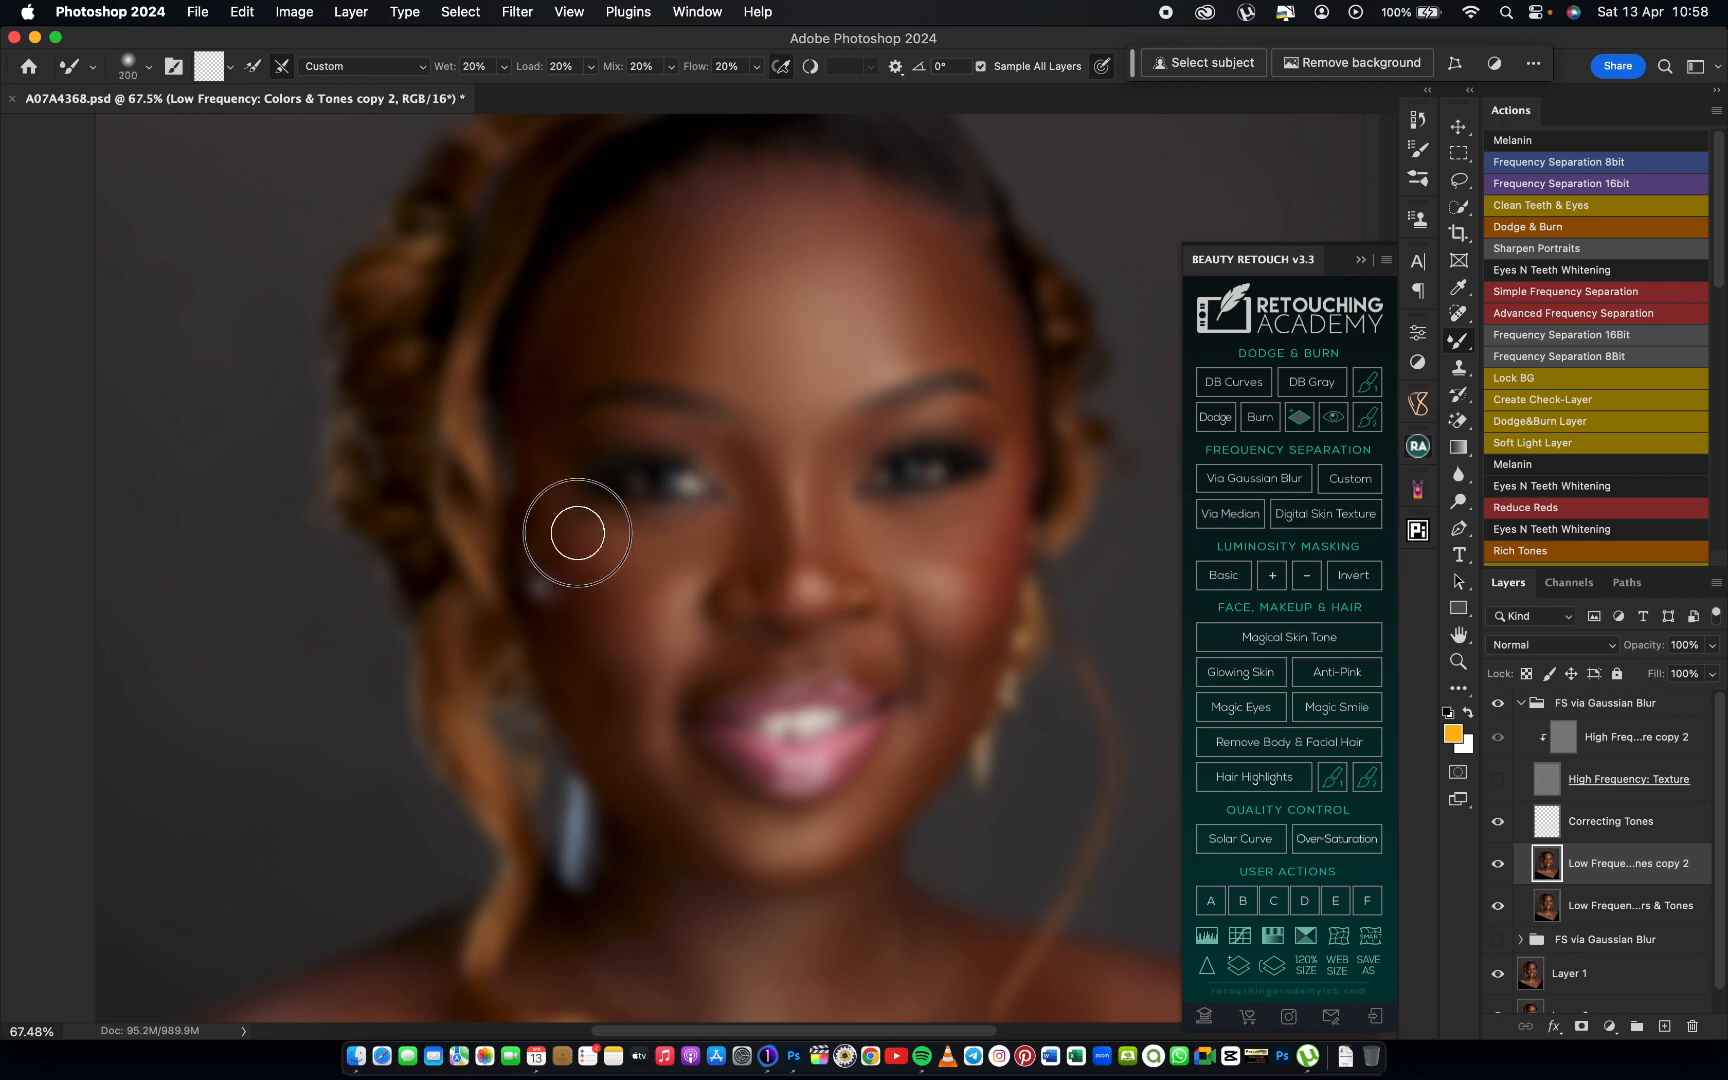
key(bracketright)
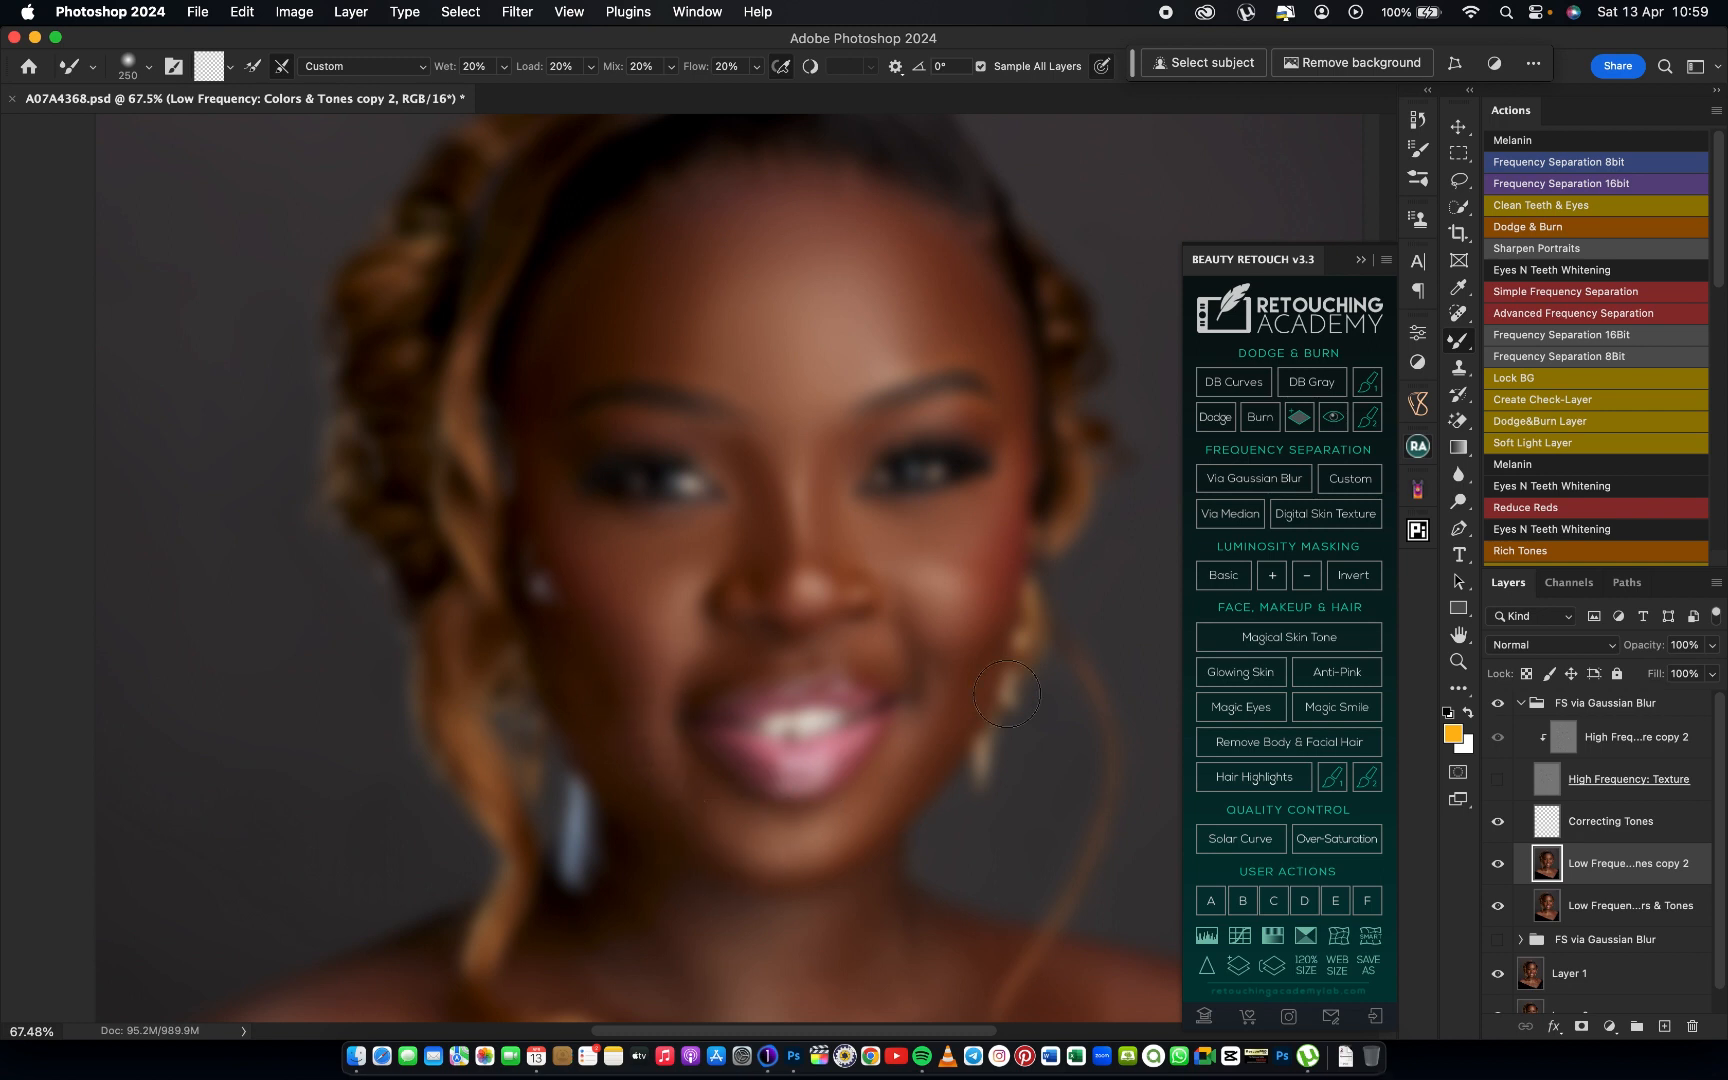
key(bracketleft)
key(bracketleft)
key(bracketleft)
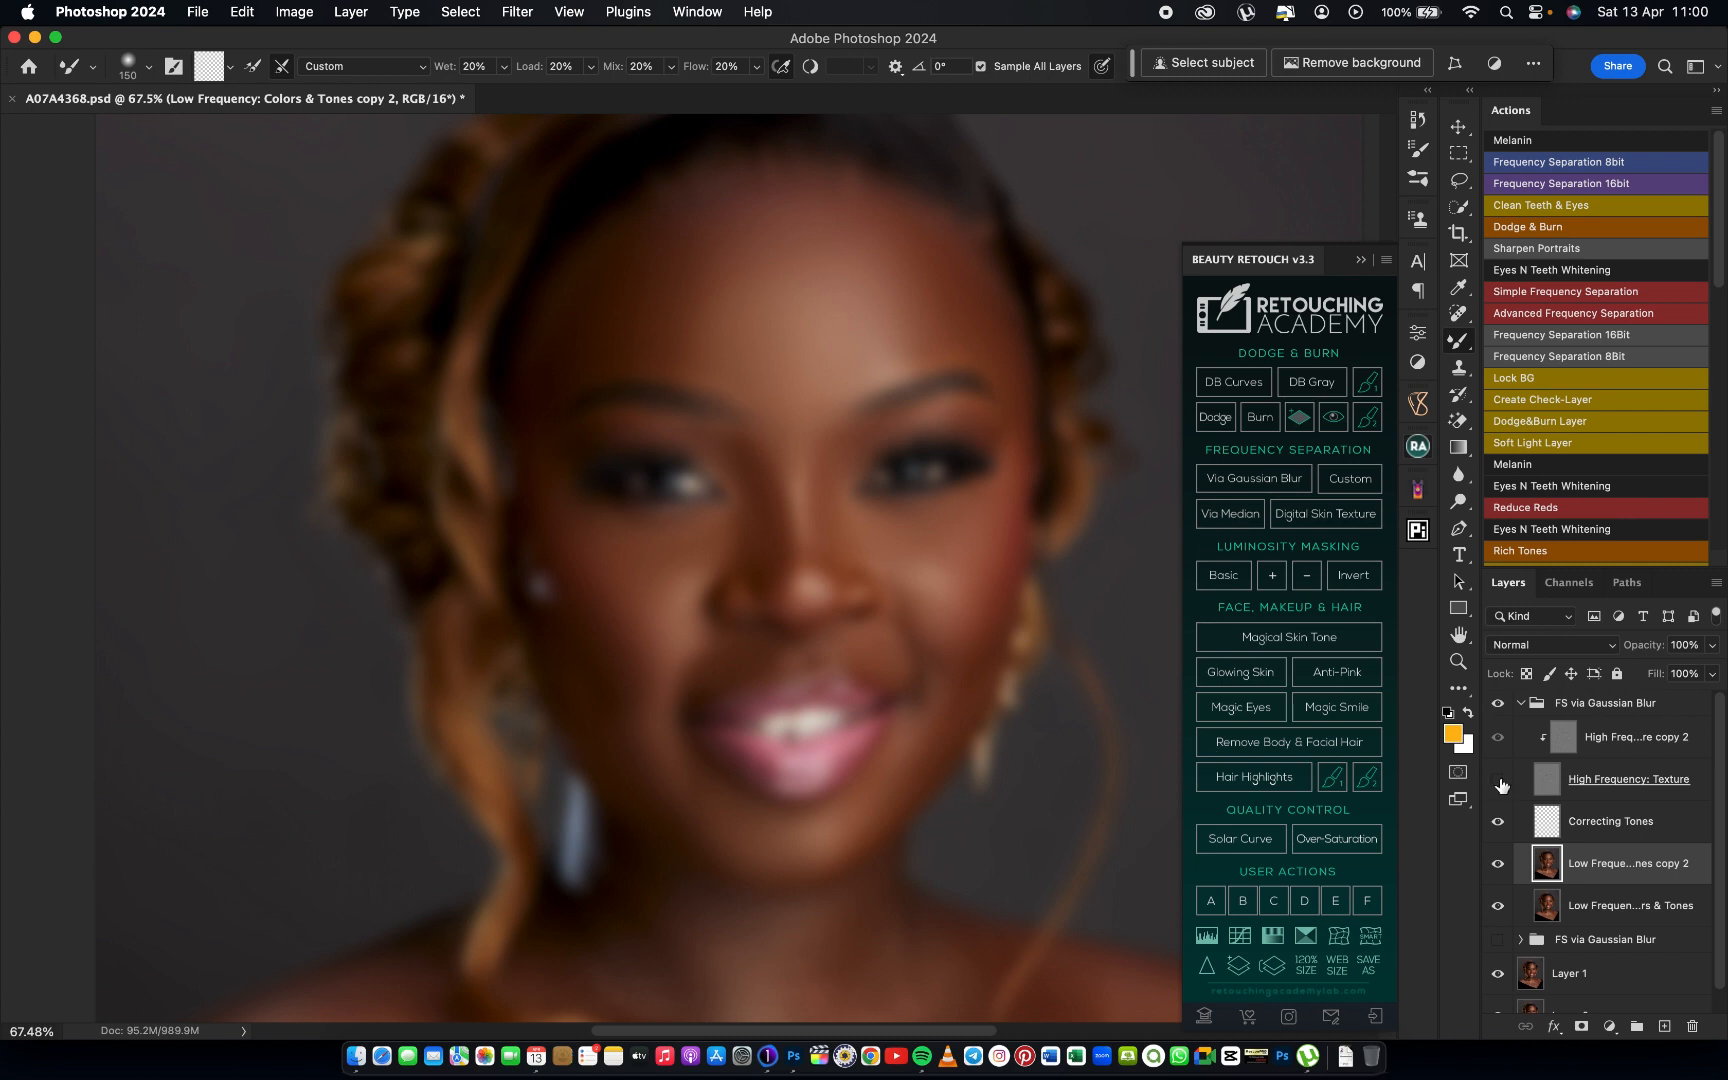
Show the High Frequency: Texture layer, toggle the 20-pixel separation group to compare before and after, and leave the group hidden
click(1499, 784)
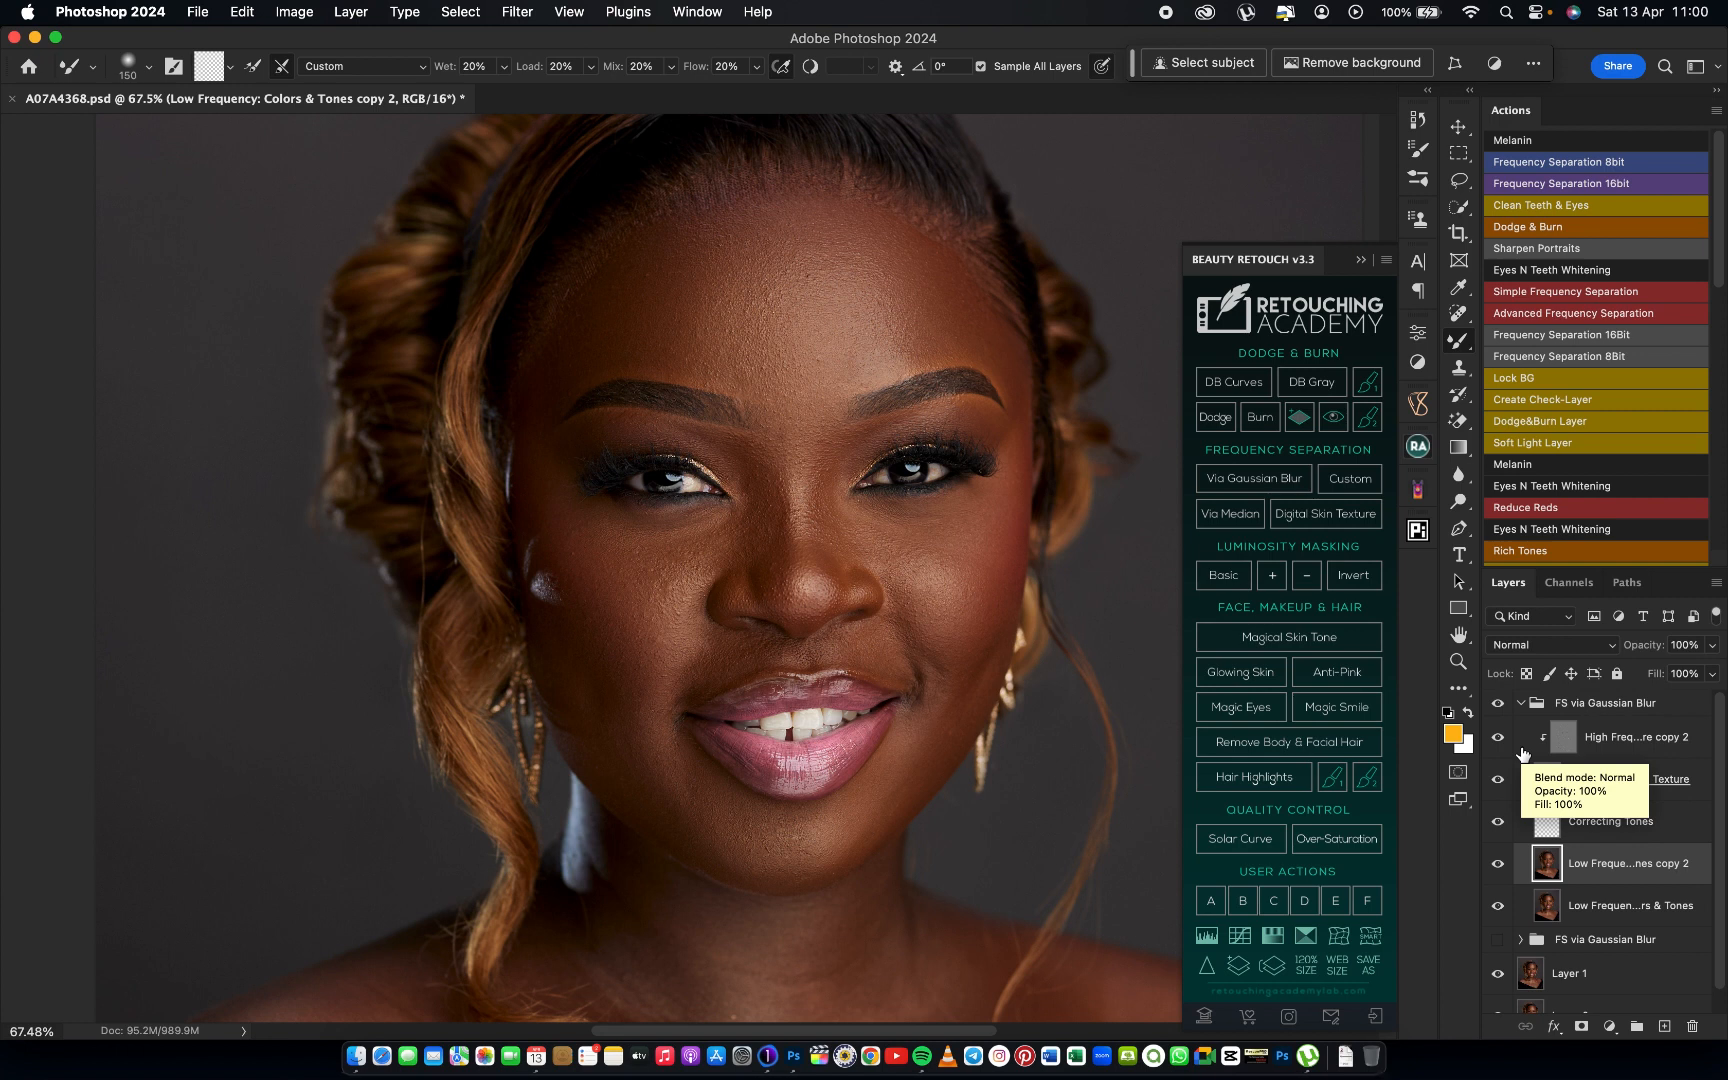
click(1500, 705)
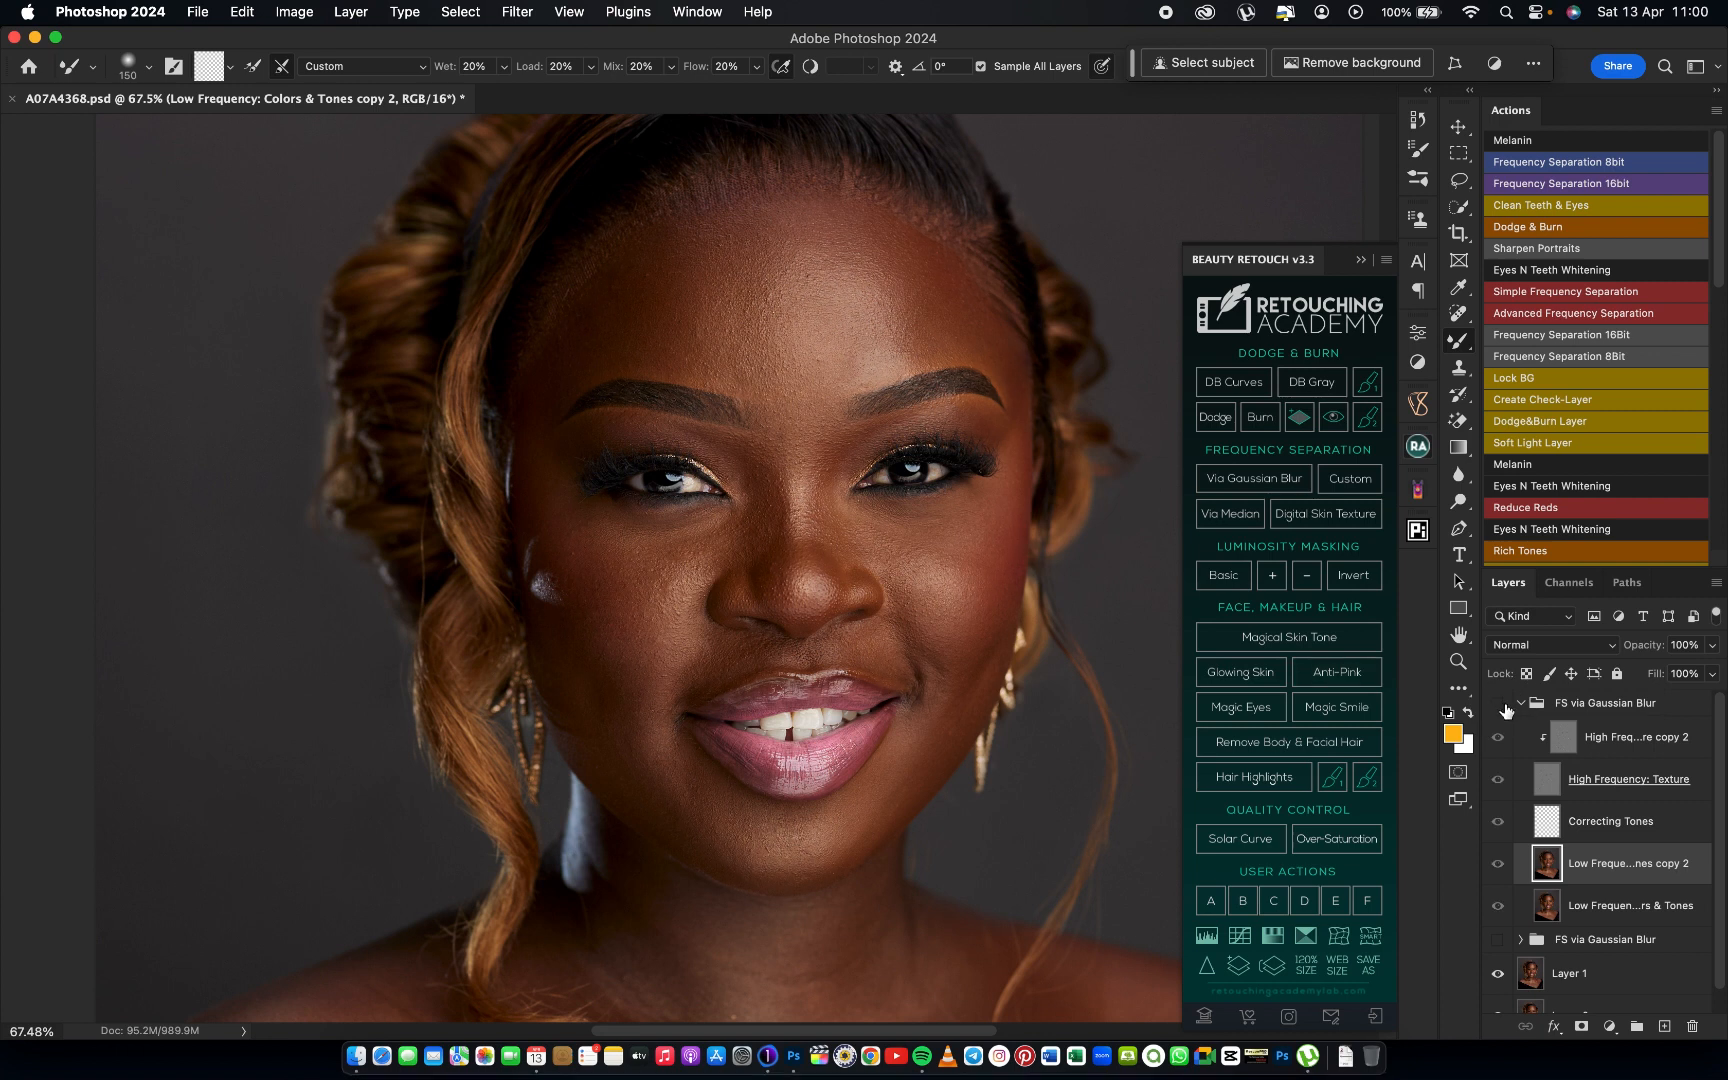
click(1499, 705)
click(1499, 708)
click(1499, 708)
click(1499, 707)
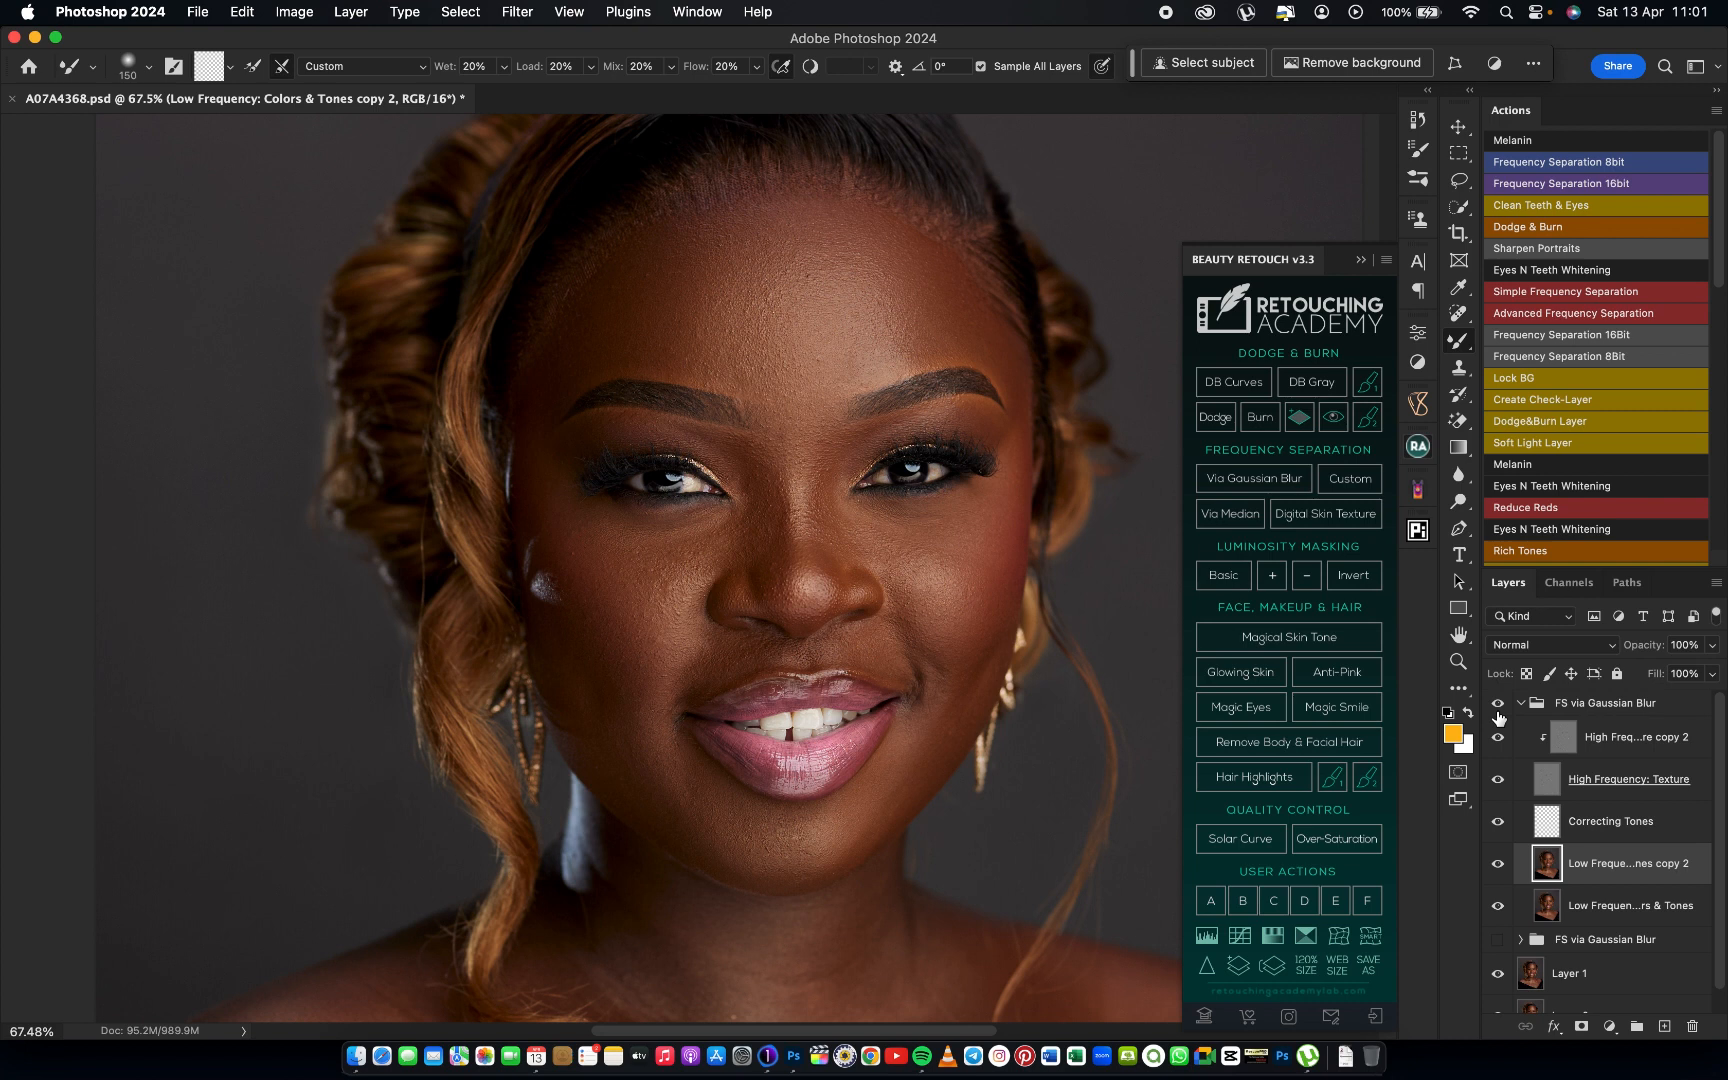
click(1504, 709)
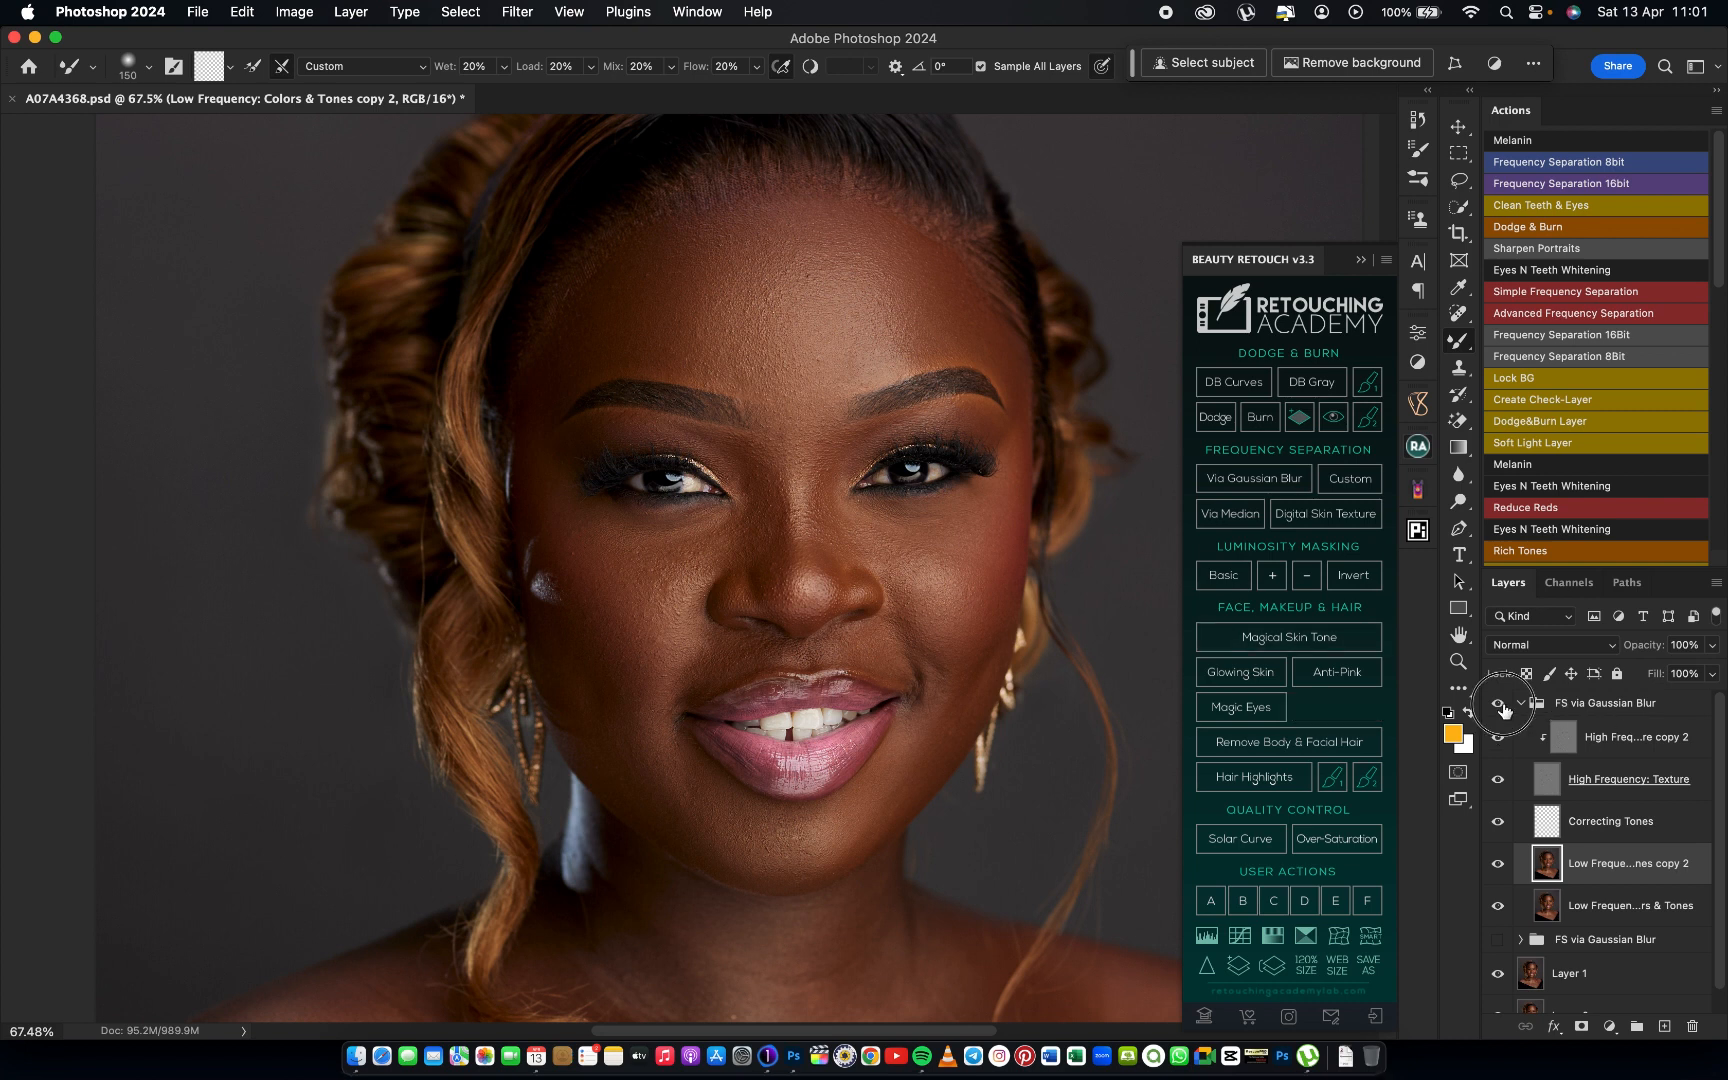
click(1500, 707)
Collapse the hidden group and create a third frequency separation via Gaussian Blur, raising the proposed blur radius slightly
click(1523, 708)
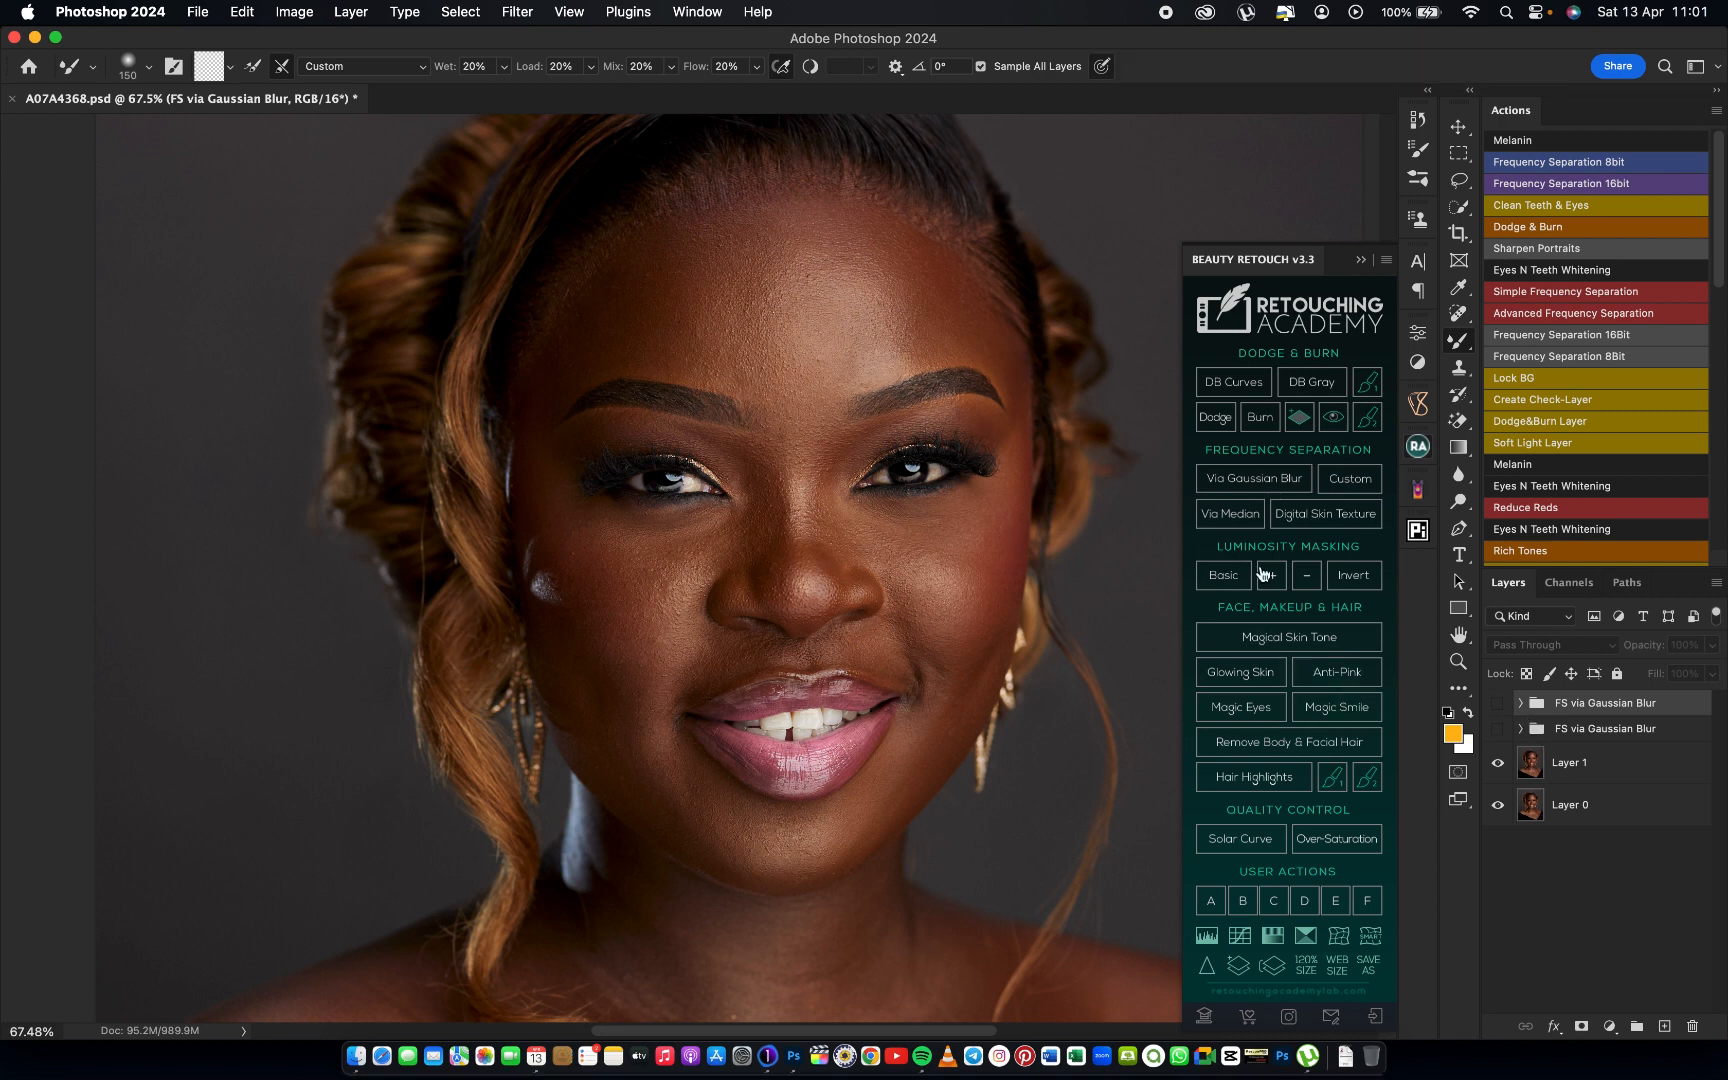
click(1257, 480)
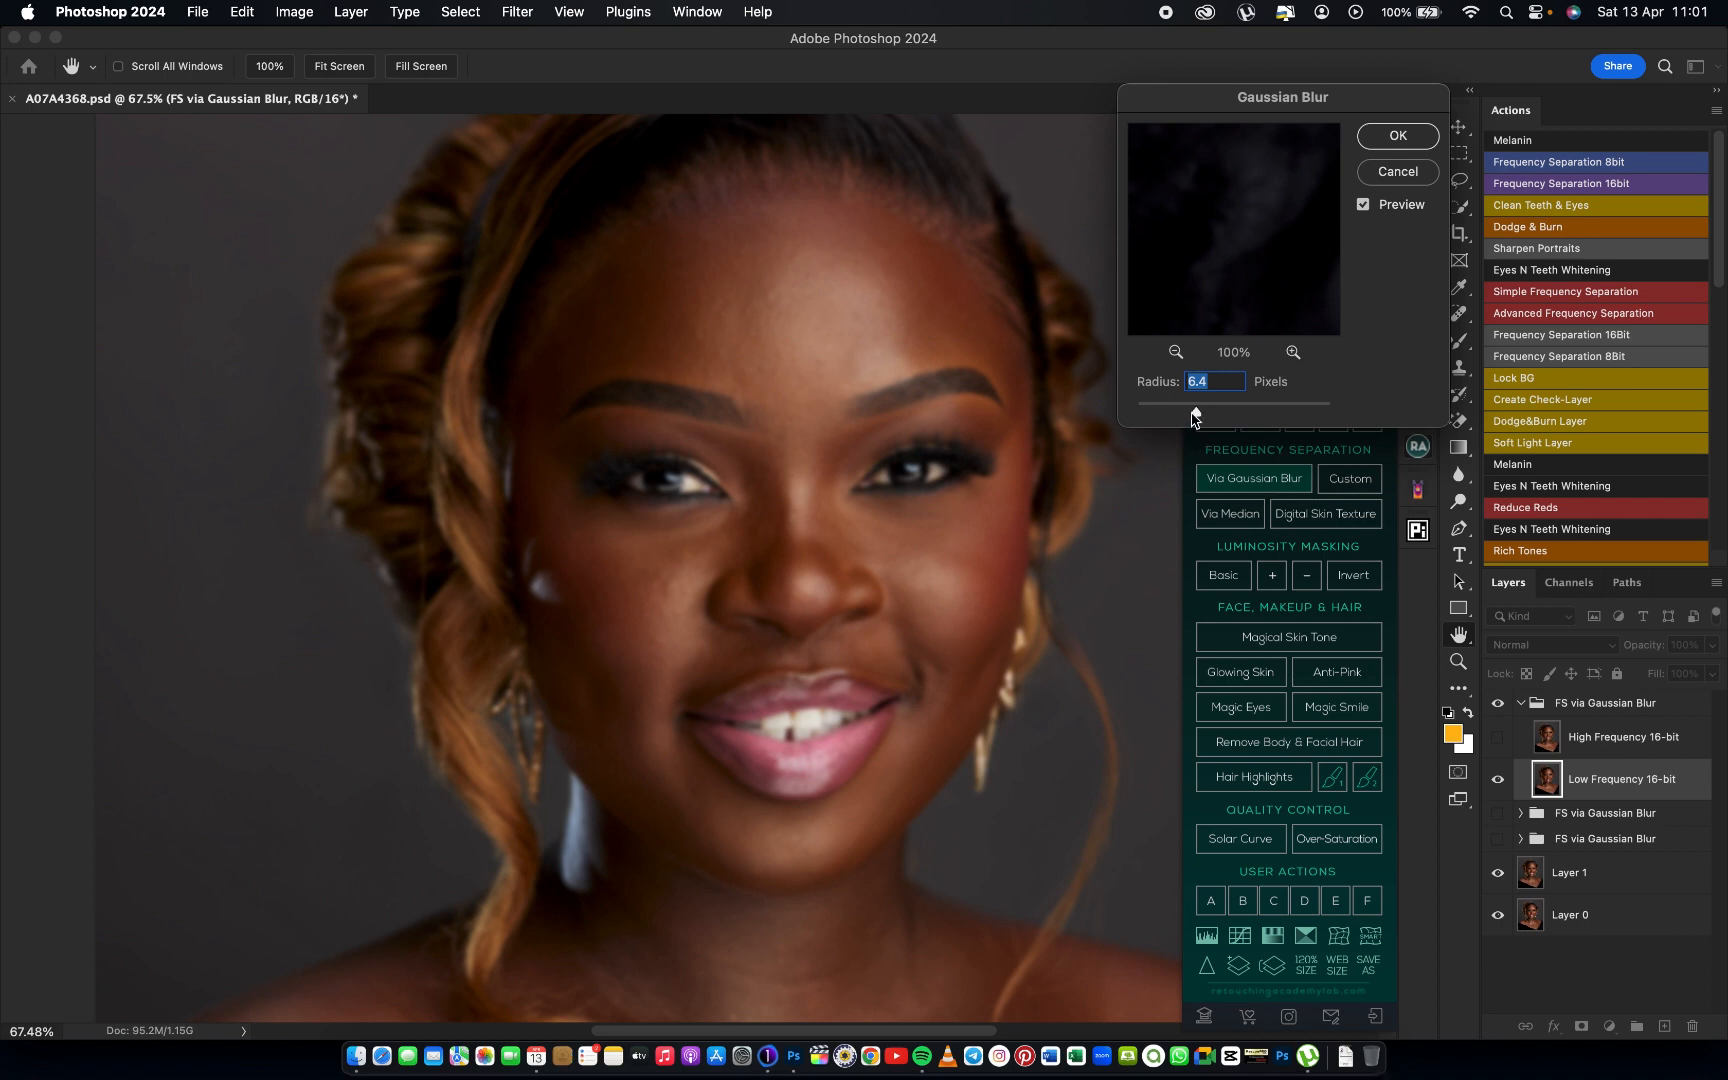
drag(1199, 416, 1206, 421)
key(Return)
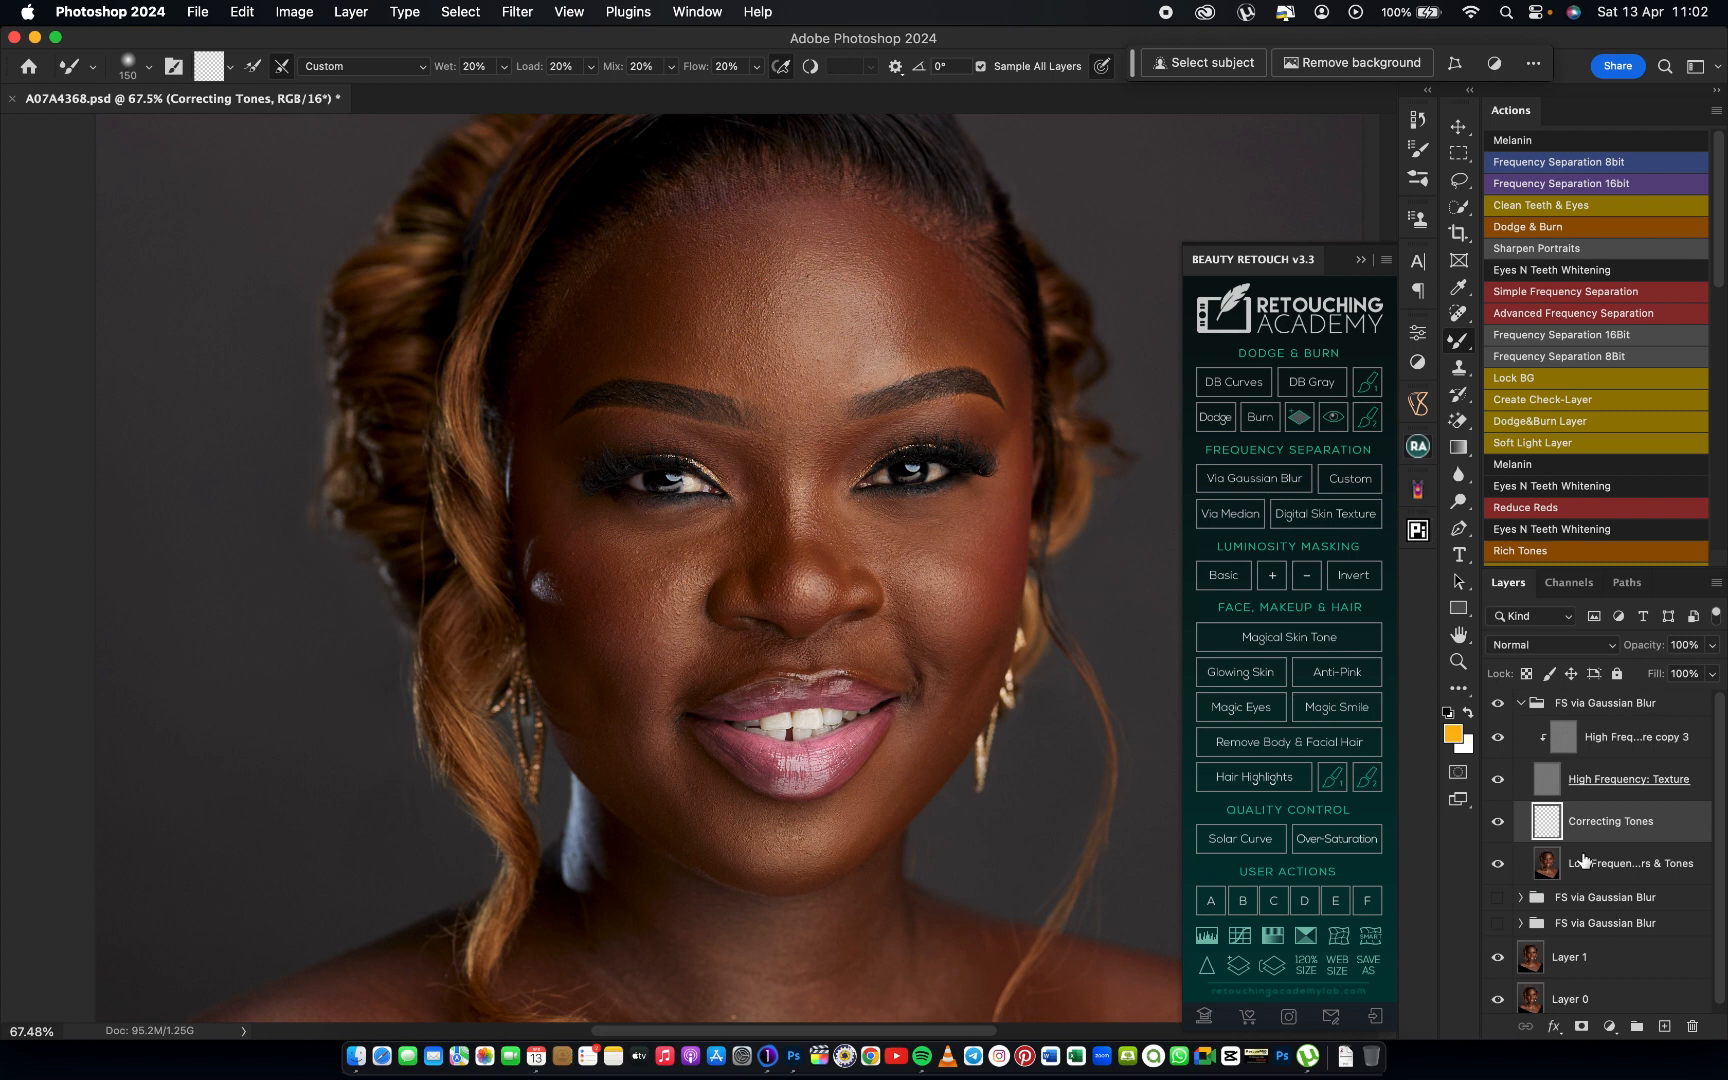
Duplicate the third group's low frequency colors and tones layer and hide its texture layer
click(1616, 866)
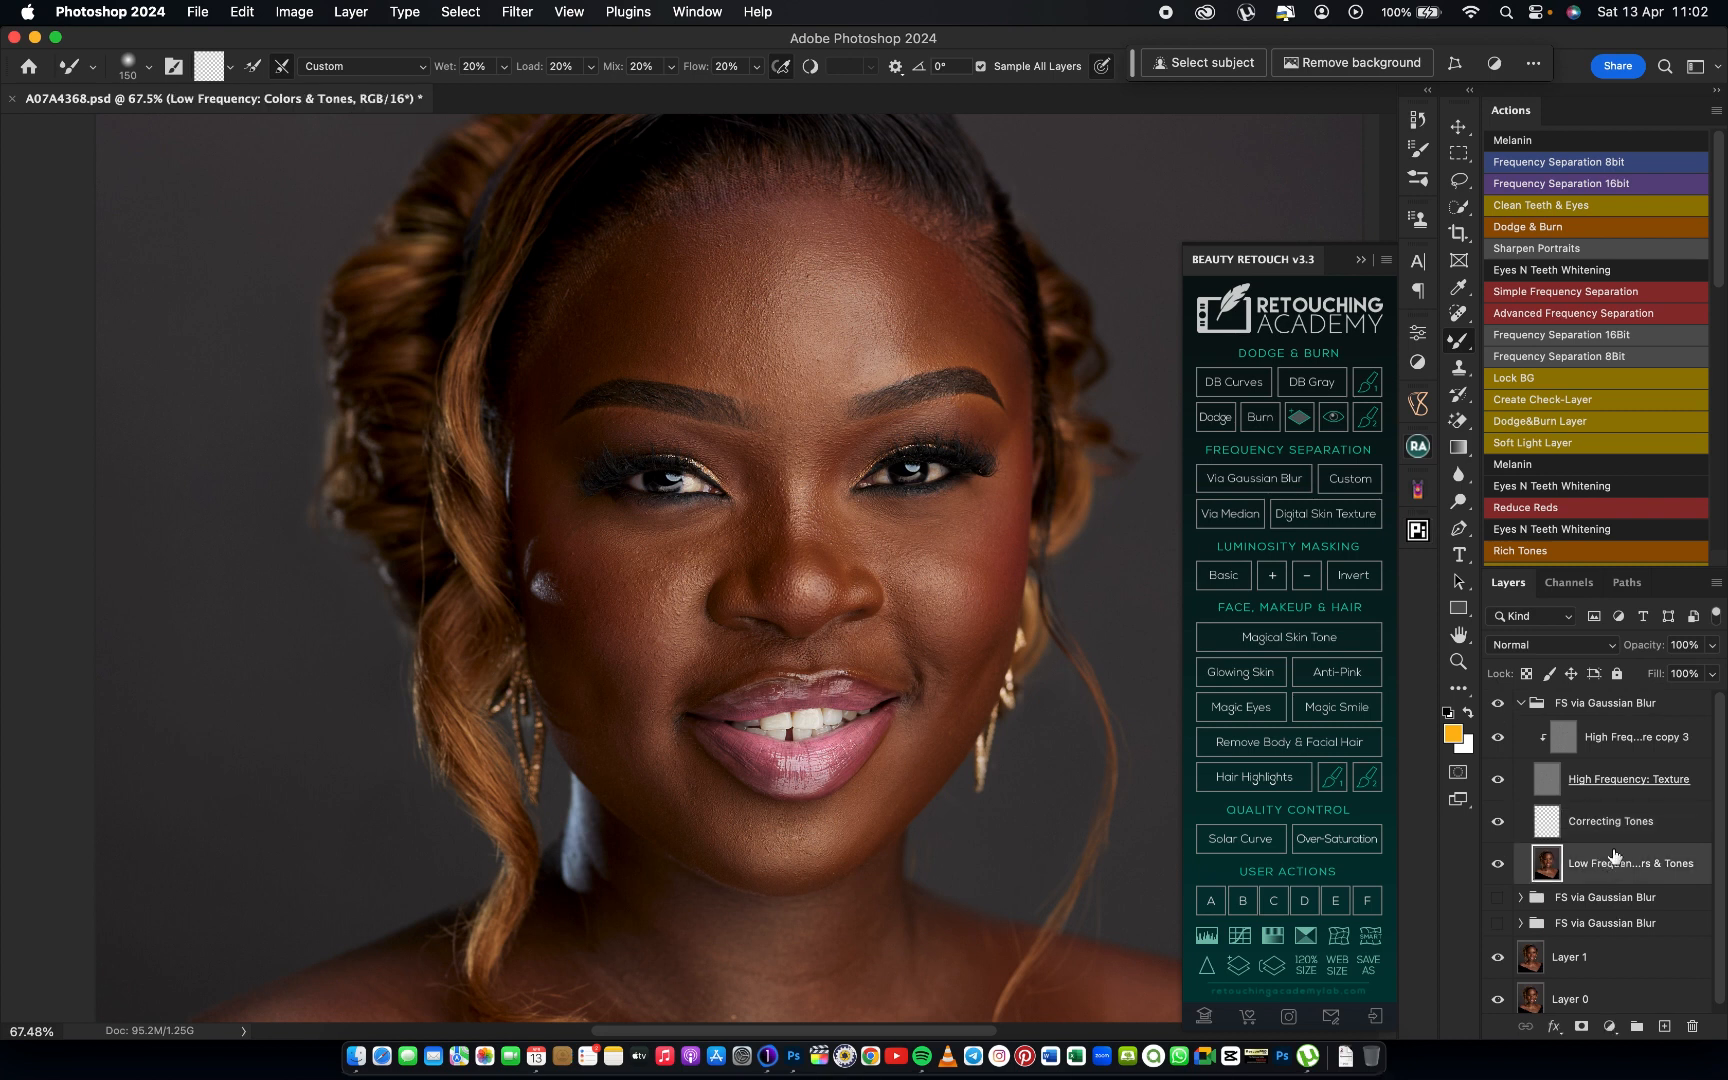
key(super+j)
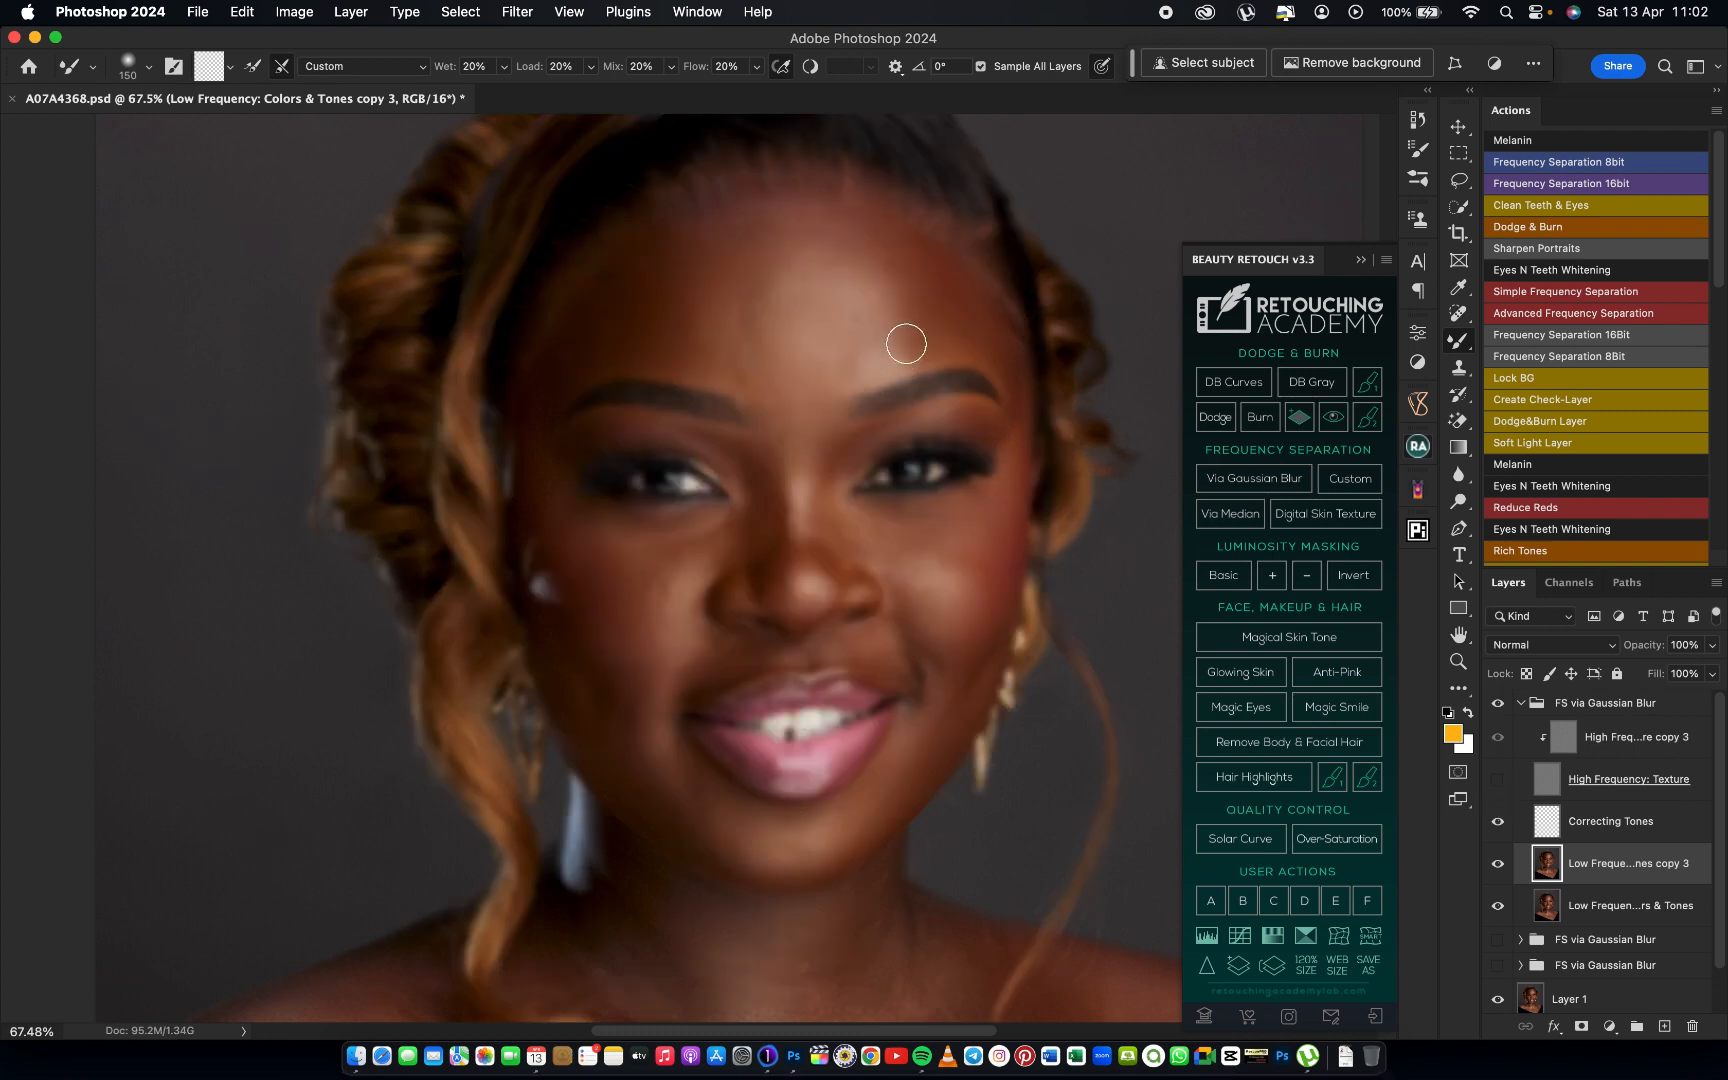
Blend the forehead and outer temple tones on the third group's low frequency copy with the Mixer Brush, varying the brush size
key(bracketright)
key(bracketright)
key(bracketright)
key(bracketleft)
key(bracketleft)
key(bracketright)
drag(600, 334, 571, 351)
drag(885, 270, 969, 335)
key(bracketleft)
key(bracketleft)
key(bracketright)
key(bracketright)
key(bracketright)
drag(1001, 339, 1009, 367)
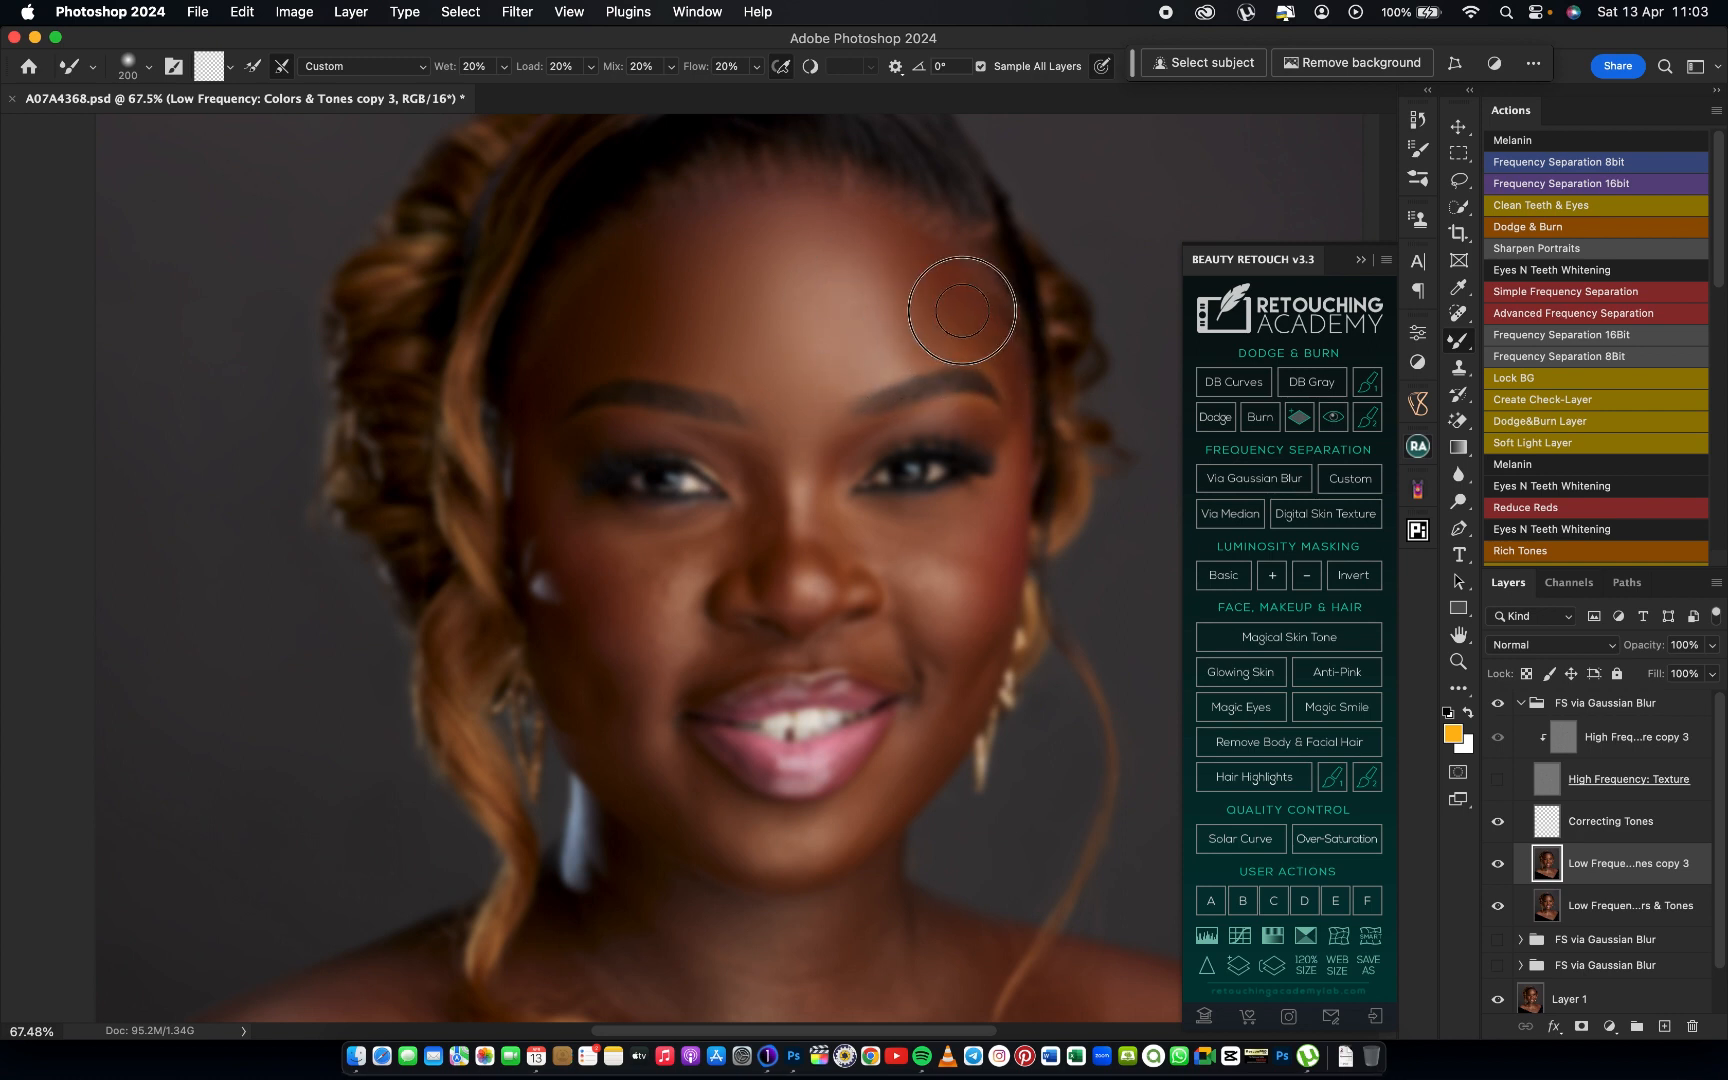
Smooth the bright forehead highlight on the low frequency copy with the Mixer Brush at 600 px, reducing it to 400 px
key(bracketleft)
key(bracketleft)
key(bracketleft)
key(bracketright)
key(bracketright)
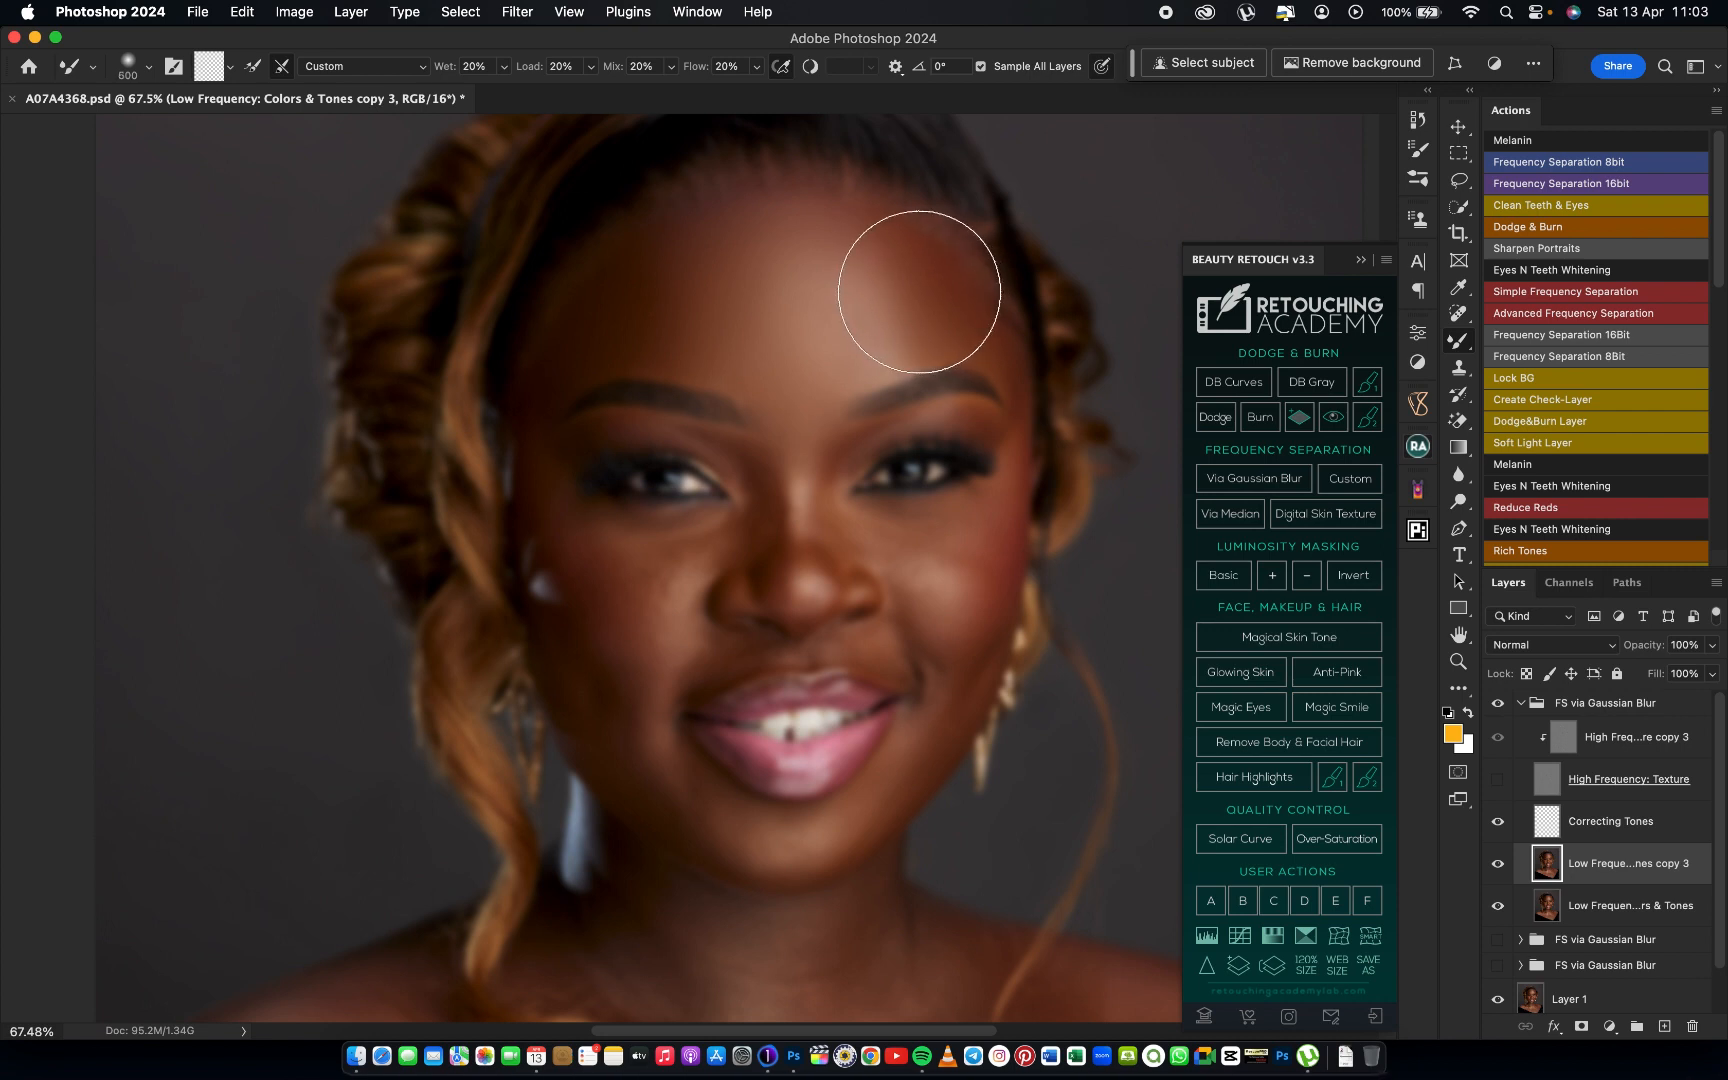
key(bracketleft)
key(bracketleft)
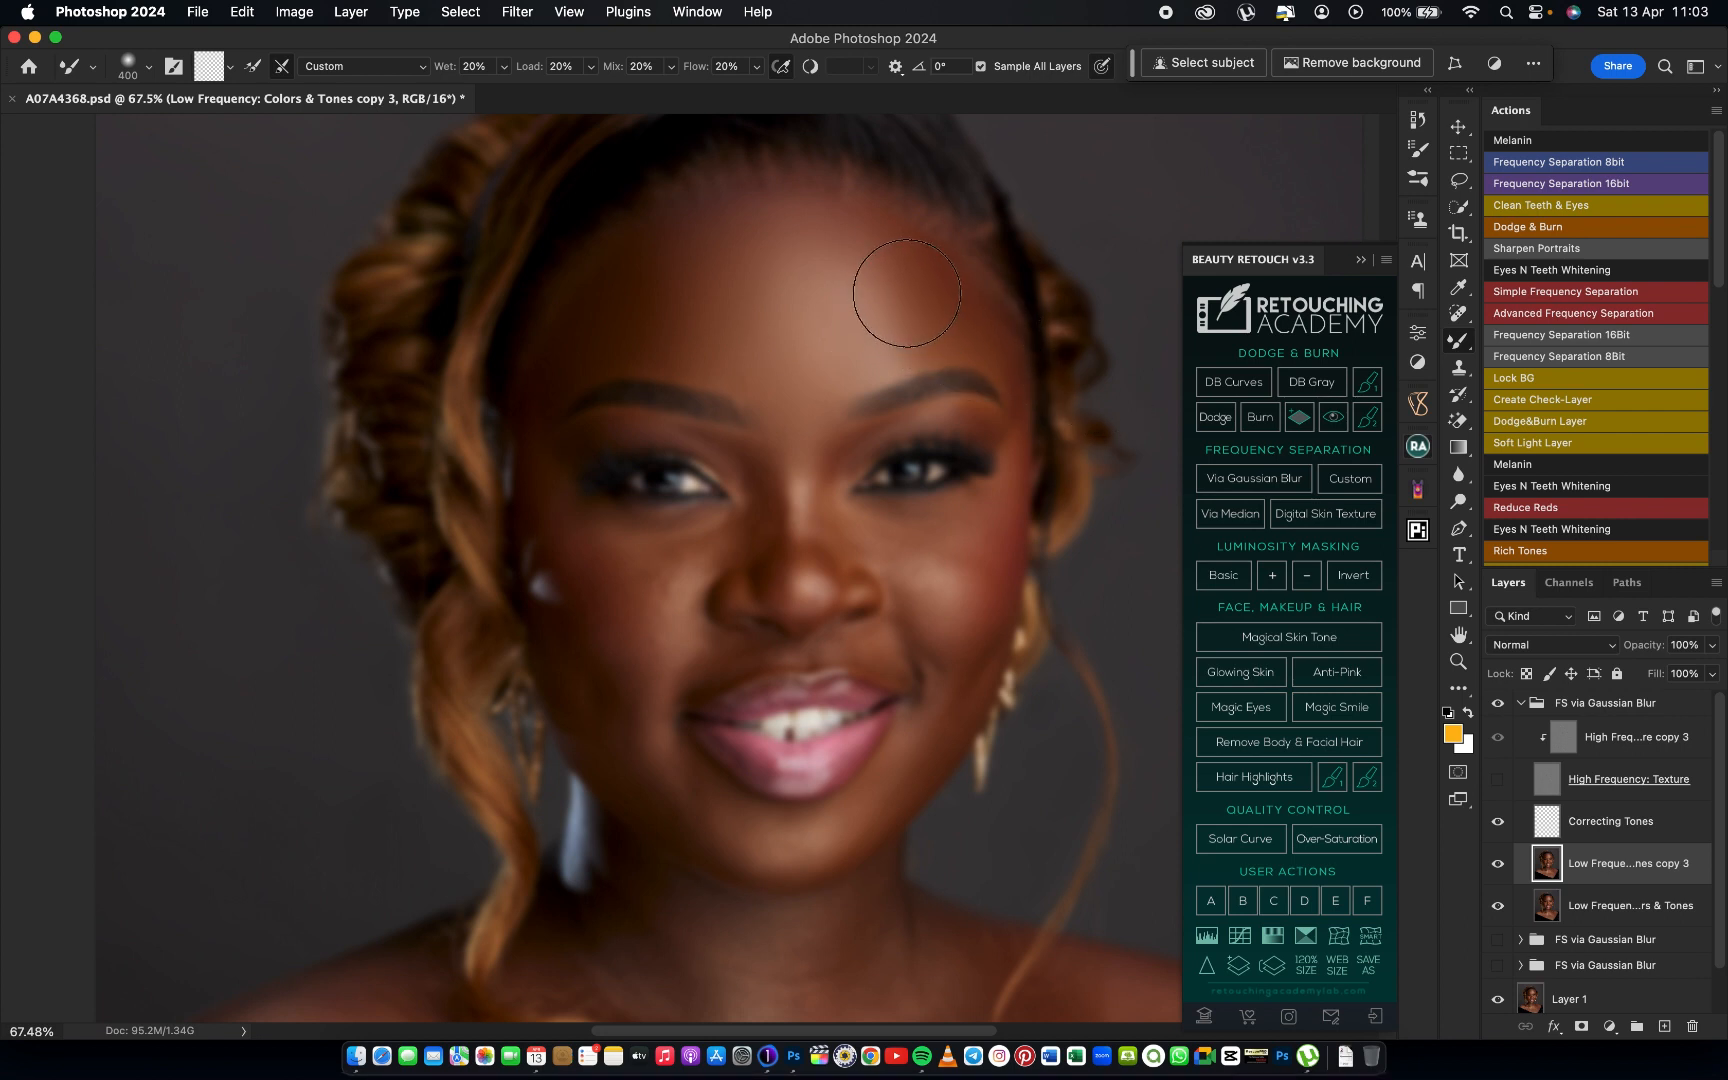
Blend the brow-tail area and outer cheek on the right side of the face with the Mixer Brush, reducing its size to about 125–150 px
key(bracketleft)
key(bracketright)
key(bracketleft)
key(bracketleft)
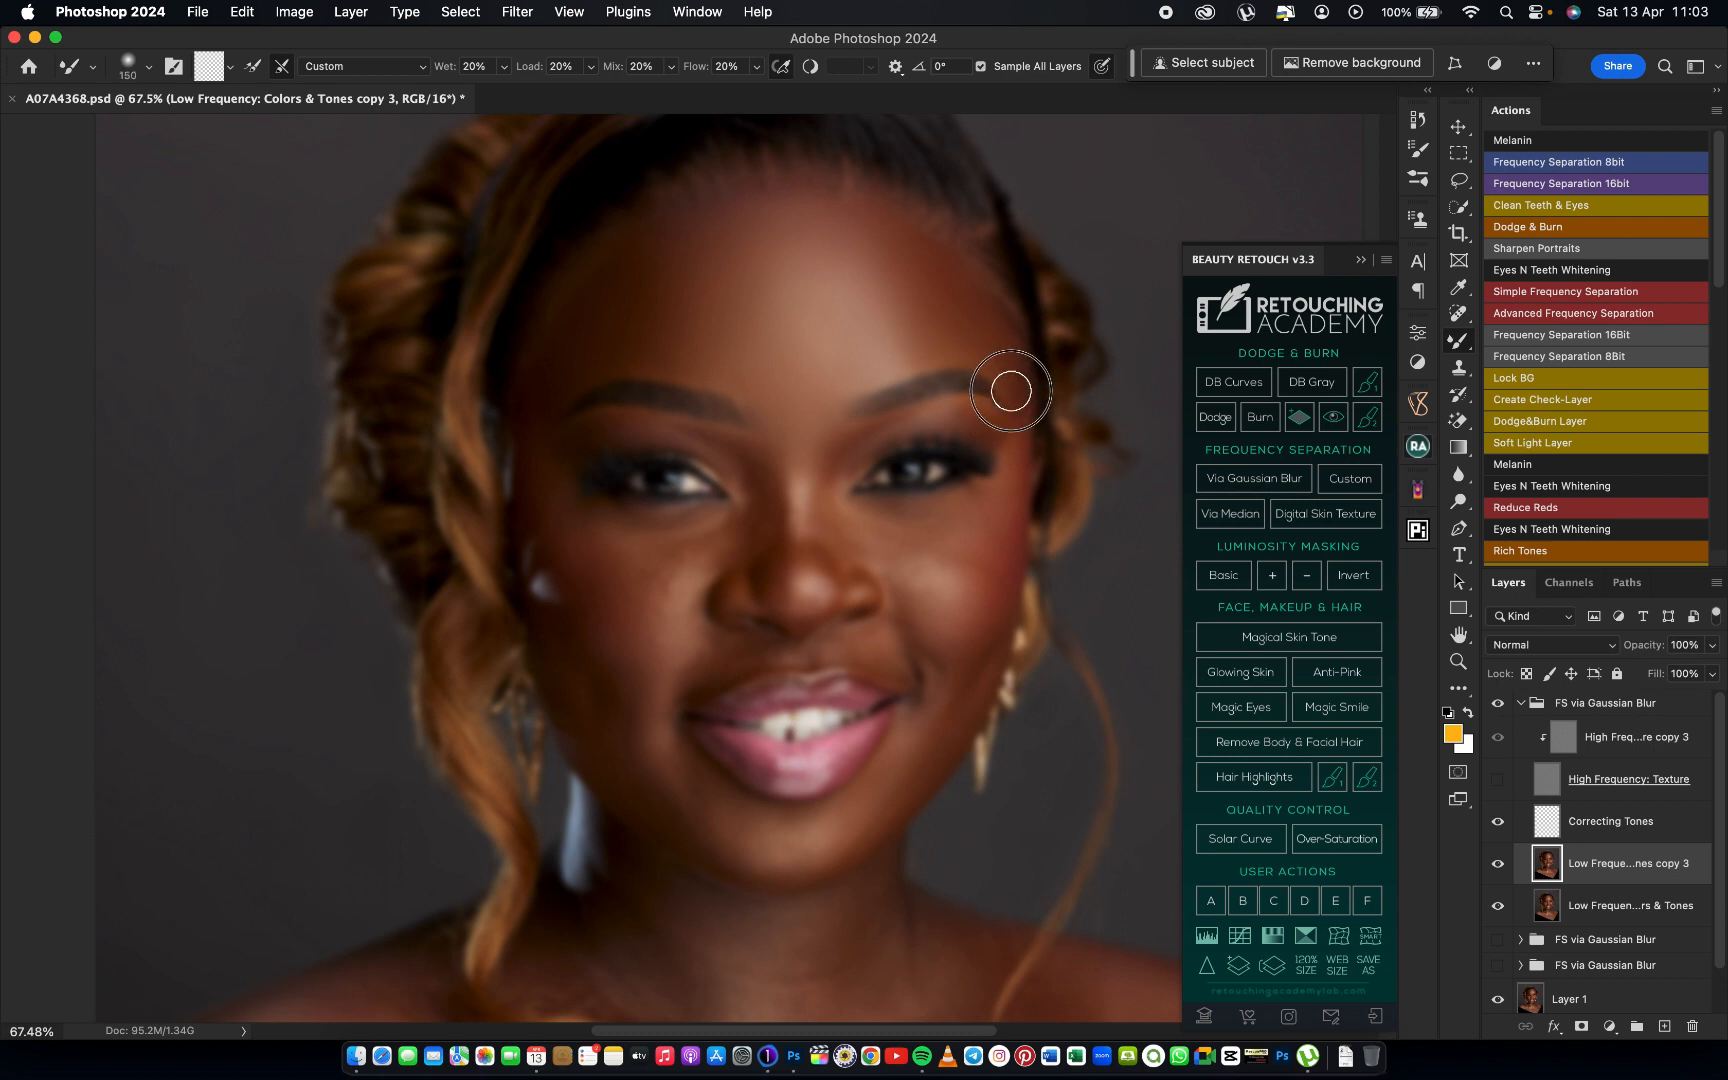
key(bracketleft)
key(bracketleft)
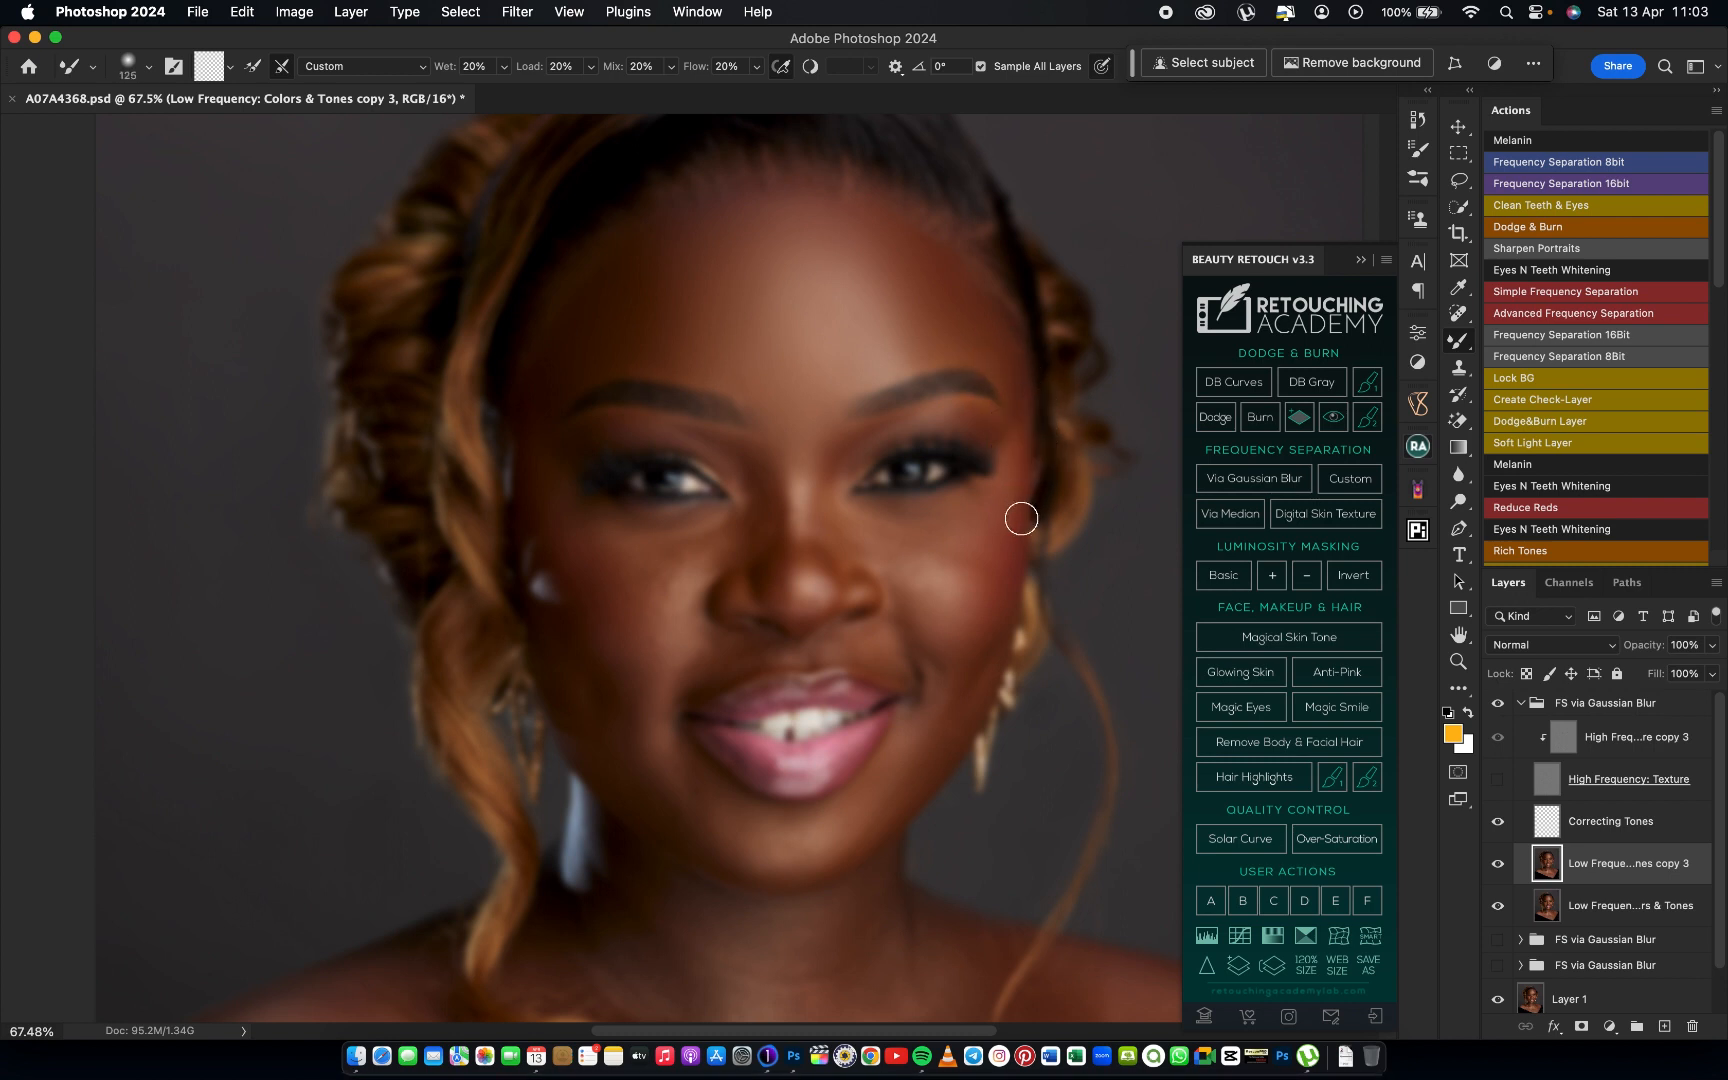
key(bracketright)
mouse_move(995, 519)
mouse_down()
mouse_move(930, 539)
mouse_move(864, 525)
mouse_move(948, 513)
mouse_move(918, 529)
mouse_move(966, 535)
mouse_move(994, 511)
mouse_move(991, 547)
mouse_move(917, 566)
mouse_move(942, 563)
mouse_move(945, 594)
mouse_move(899, 575)
mouse_move(956, 559)
mouse_move(974, 600)
mouse_move(992, 567)
mouse_move(967, 633)
mouse_move(981, 573)
mouse_move(985, 623)
mouse_move(931, 640)
mouse_up()
Smooth the nose, its sides and the inner eye area on the low frequency copy with the Mixer Brush at about 175 px
key(bracketleft)
key(bracketleft)
mouse_move(856, 527)
mouse_down()
mouse_move(813, 543)
mouse_move(835, 468)
mouse_move(815, 515)
mouse_move(828, 576)
mouse_move(791, 420)
mouse_move(779, 507)
mouse_move(738, 455)
mouse_move(790, 580)
mouse_move(745, 460)
mouse_move(771, 558)
mouse_up()
drag(763, 541, 752, 455)
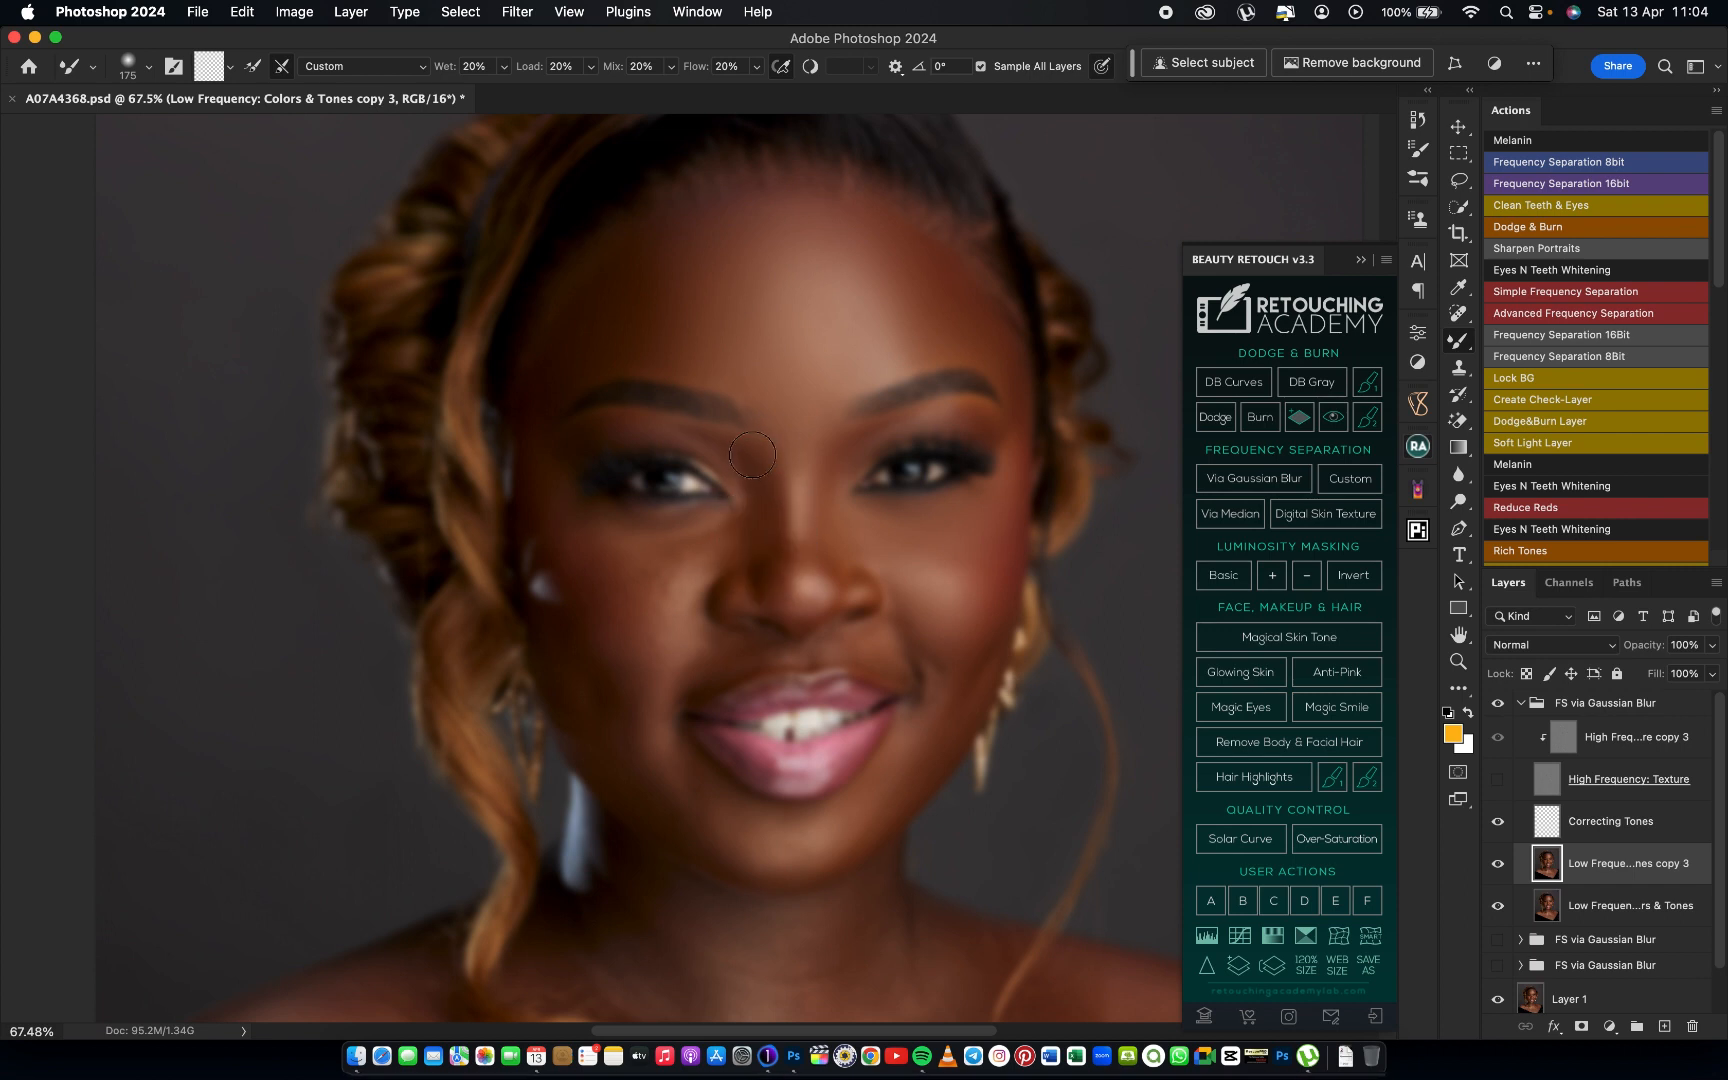
mouse_move(776, 573)
mouse_down()
mouse_move(774, 588)
mouse_move(785, 576)
mouse_up()
Try blending the cheek on the left side of the face with the Mixer Brush at 300 px and undo the strokes
key(bracketright)
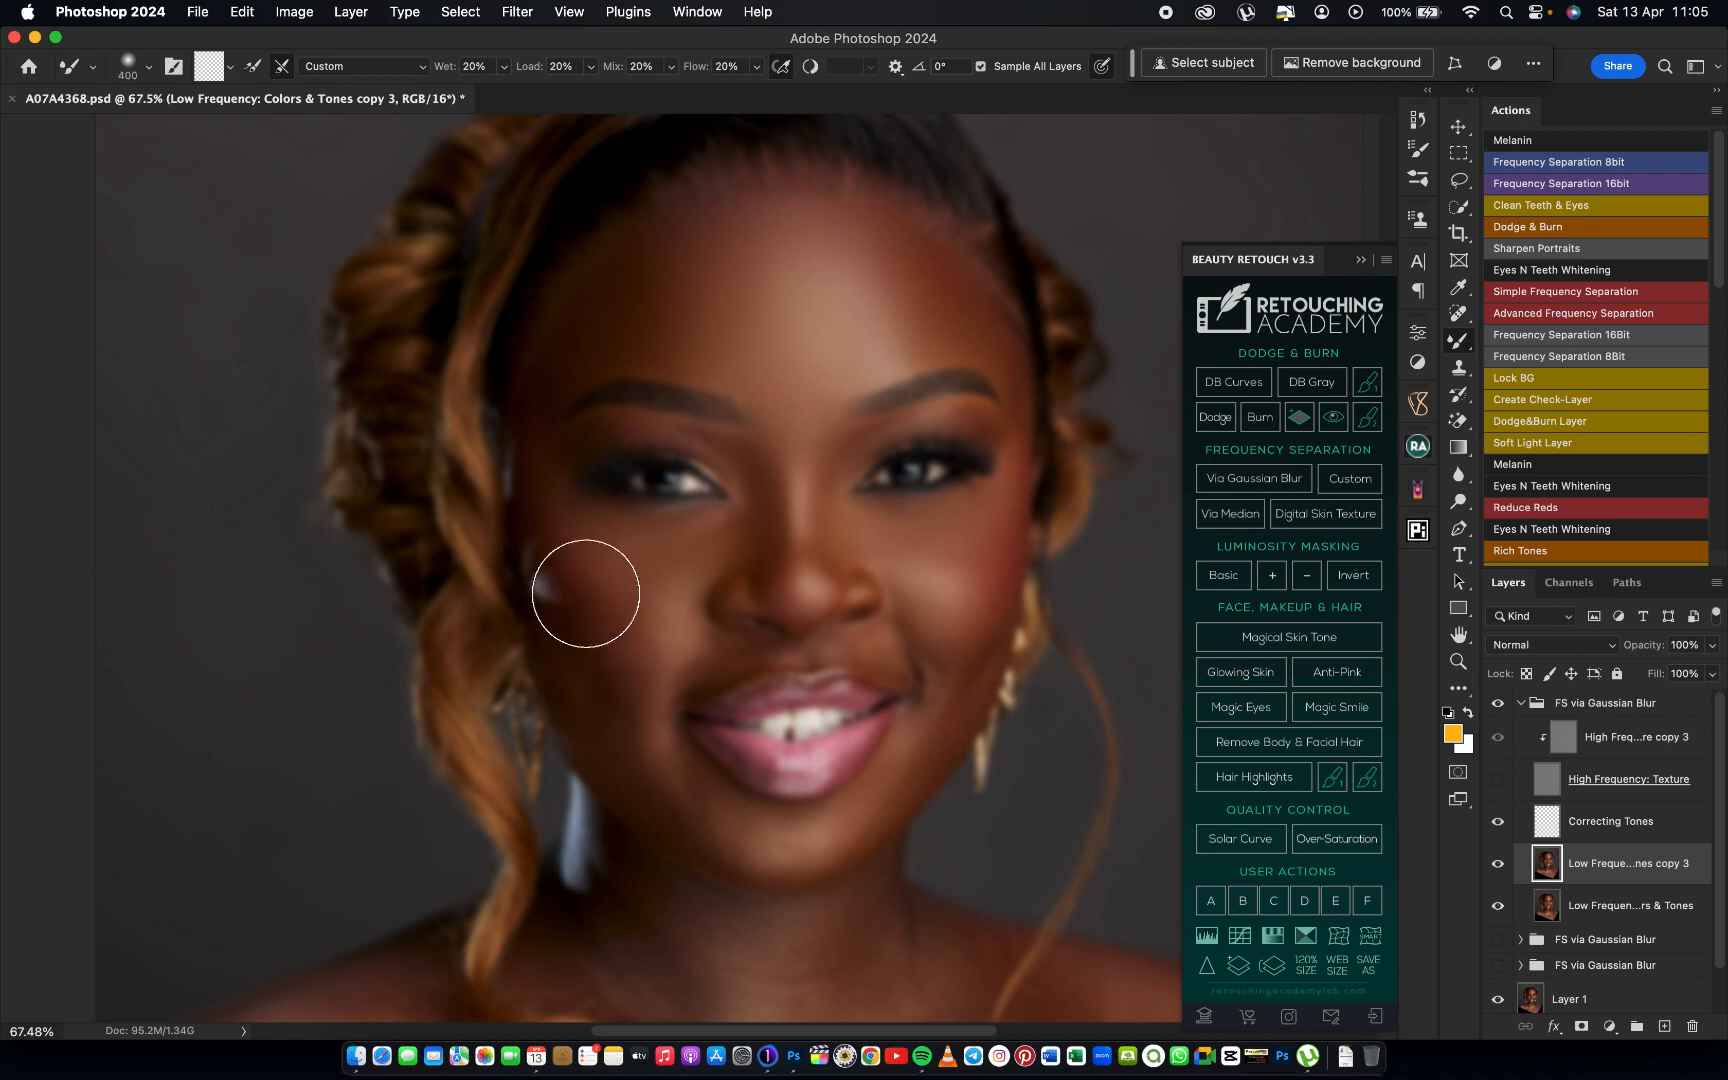
key(bracketleft)
mouse_move(587, 601)
mouse_down()
mouse_move(564, 567)
mouse_move(602, 604)
mouse_move(663, 598)
mouse_move(532, 617)
mouse_move(659, 610)
mouse_move(660, 624)
mouse_up()
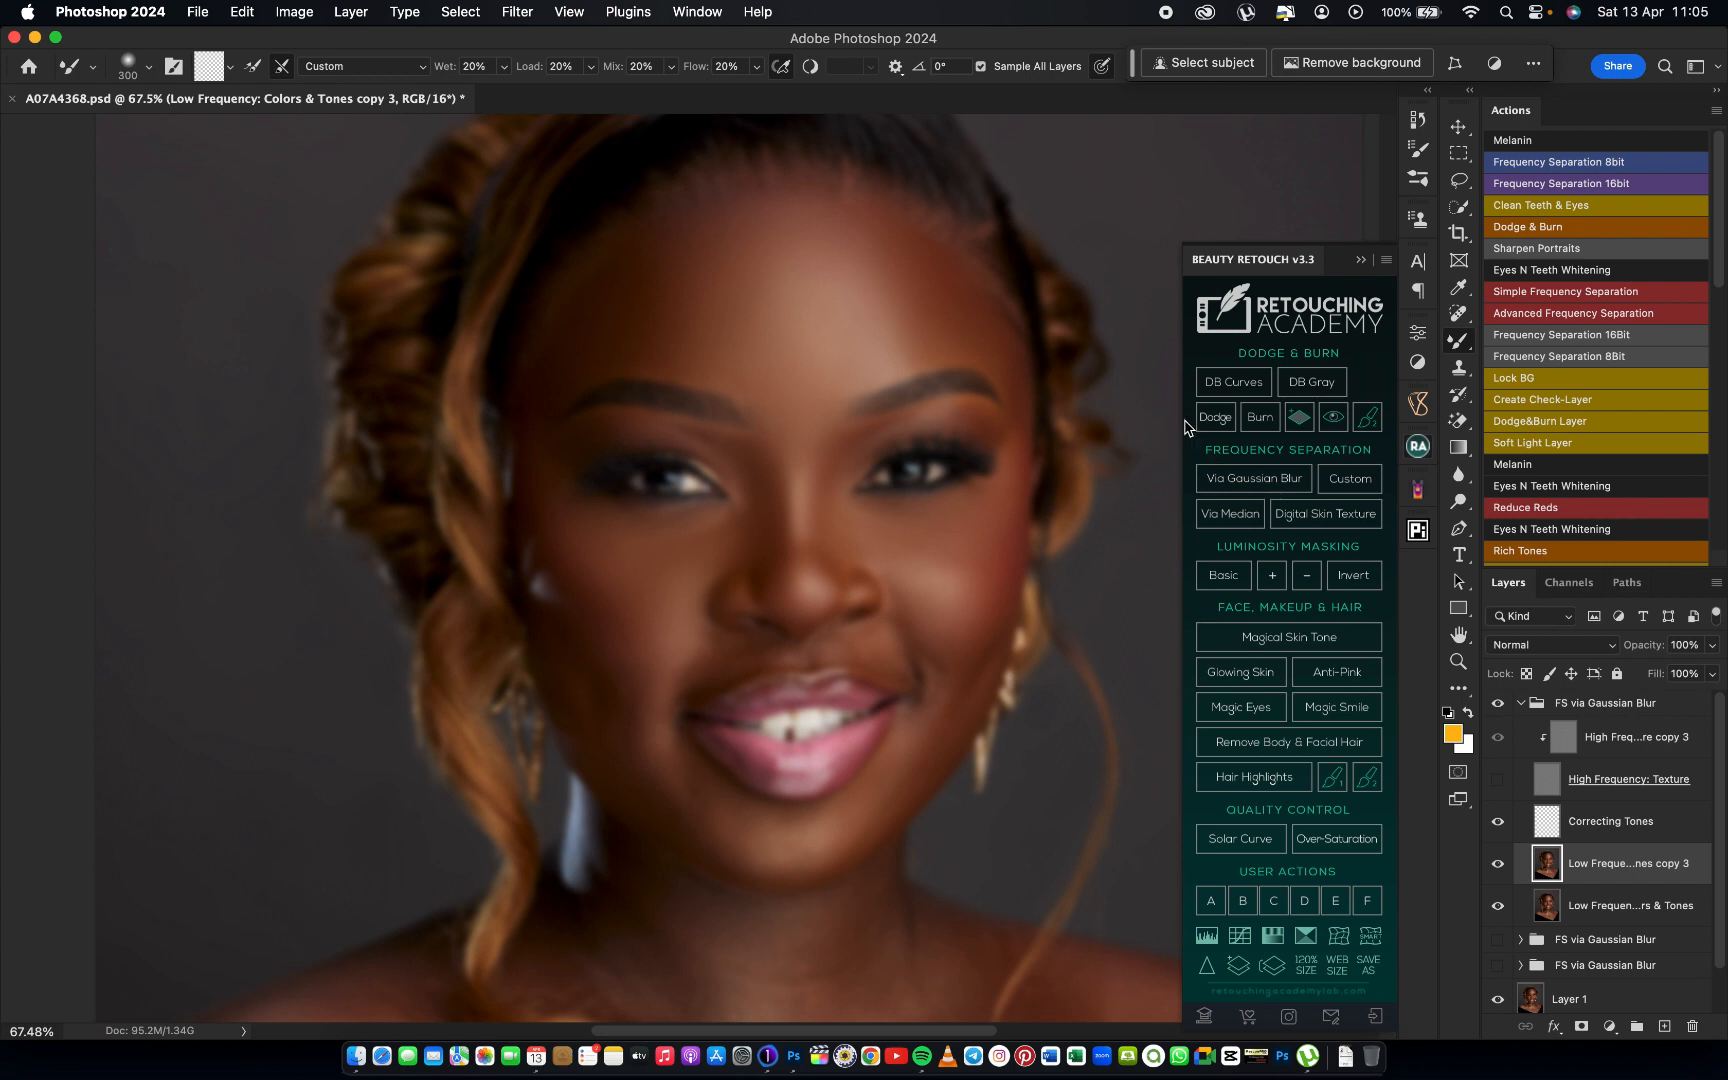
key(super+z)
key(super+z)
key(super+z)
Blend the cheek and jaw tones on the left side of the face with the Mixer Brush at 300 px
mouse_move(670, 590)
mouse_down()
mouse_move(659, 629)
mouse_move(662, 615)
mouse_move(598, 634)
mouse_move(577, 578)
mouse_up()
mouse_move(658, 623)
mouse_down()
mouse_move(648, 607)
mouse_move(662, 674)
mouse_move(602, 629)
mouse_move(582, 582)
mouse_move(640, 648)
mouse_move(673, 584)
mouse_move(663, 552)
mouse_move(665, 614)
mouse_up()
mouse_move(659, 732)
mouse_down()
mouse_move(631, 659)
mouse_move(594, 626)
mouse_move(687, 807)
mouse_move(603, 700)
mouse_move(601, 665)
mouse_up()
Smooth the skin above the upper lip and around the right eye and cheek with the Mixer Brush at 200 px
key(bracketleft)
key(bracketleft)
mouse_move(746, 662)
mouse_down()
mouse_move(756, 648)
mouse_move(733, 644)
mouse_move(918, 663)
mouse_up()
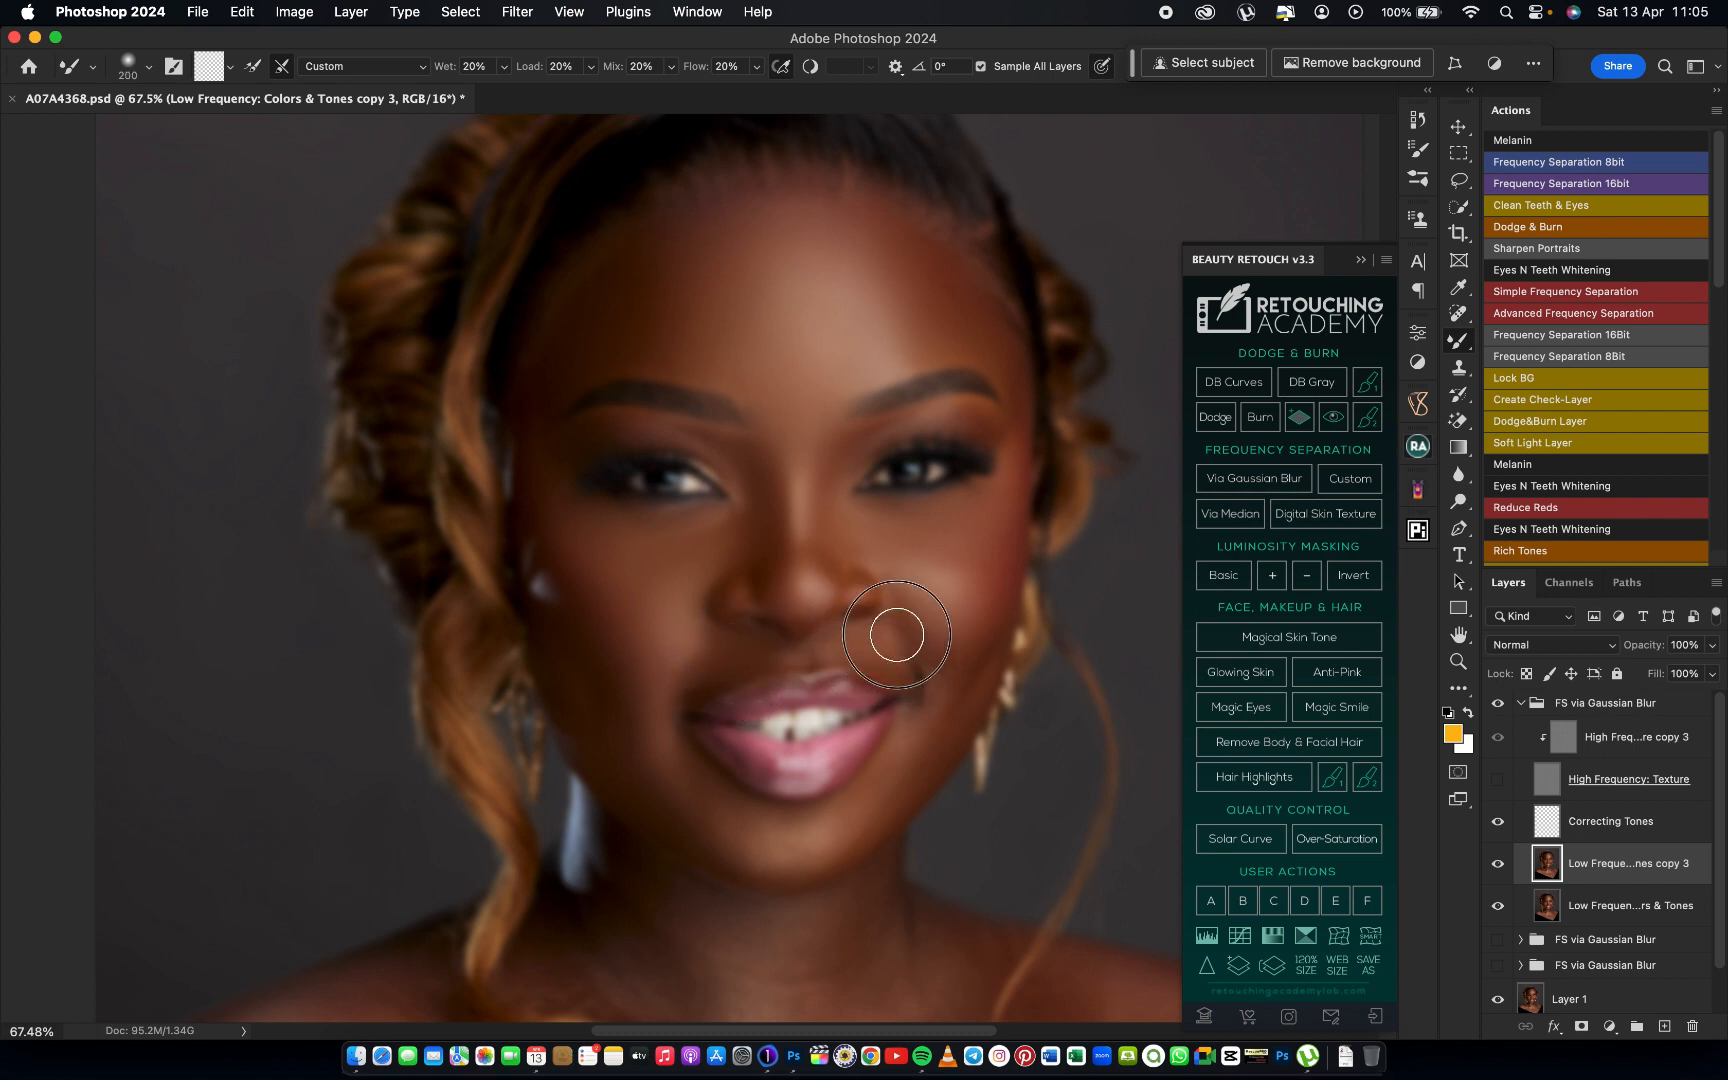
mouse_move(868, 562)
mouse_down()
mouse_move(853, 520)
mouse_move(855, 544)
mouse_move(960, 513)
mouse_up()
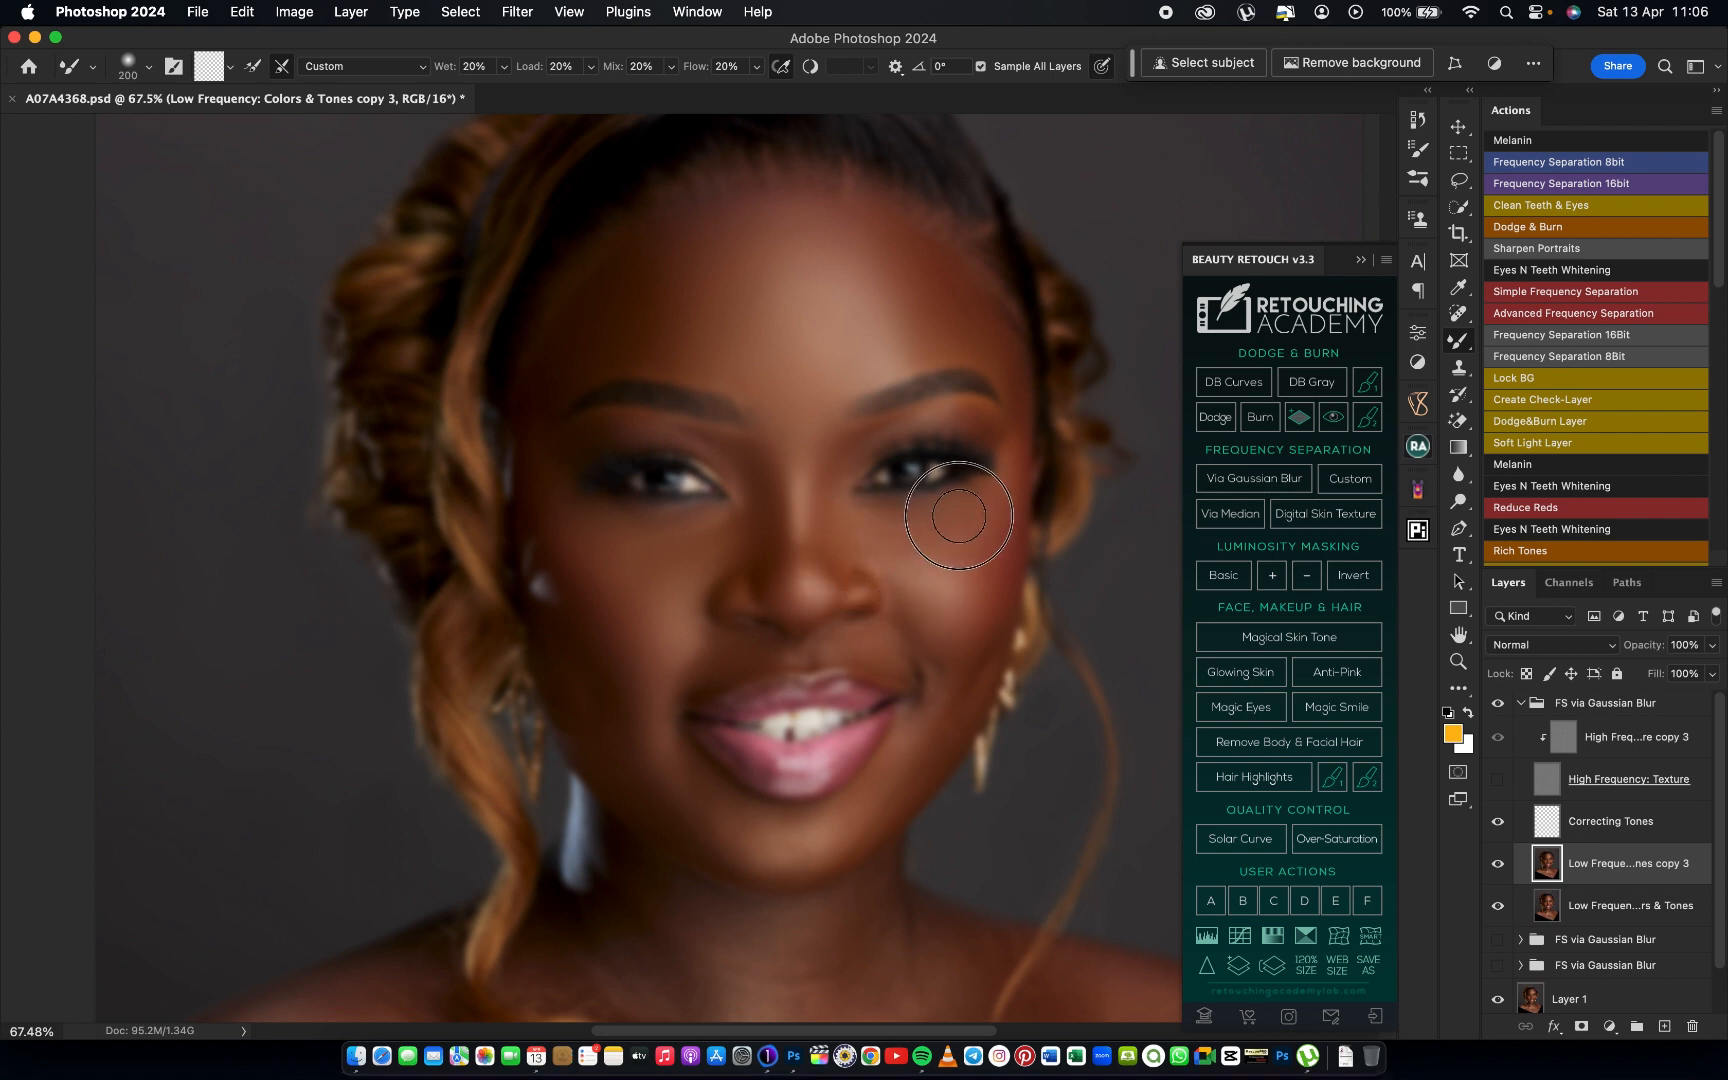
drag(994, 420, 981, 431)
Blend the jawline, chin and upper neck on the low frequency copy with the Mixer Brush at 250 px
key(bracketright)
drag(940, 726, 956, 684)
mouse_move(885, 782)
mouse_down()
mouse_move(799, 851)
mouse_move(829, 841)
mouse_move(733, 818)
mouse_move(693, 910)
mouse_up()
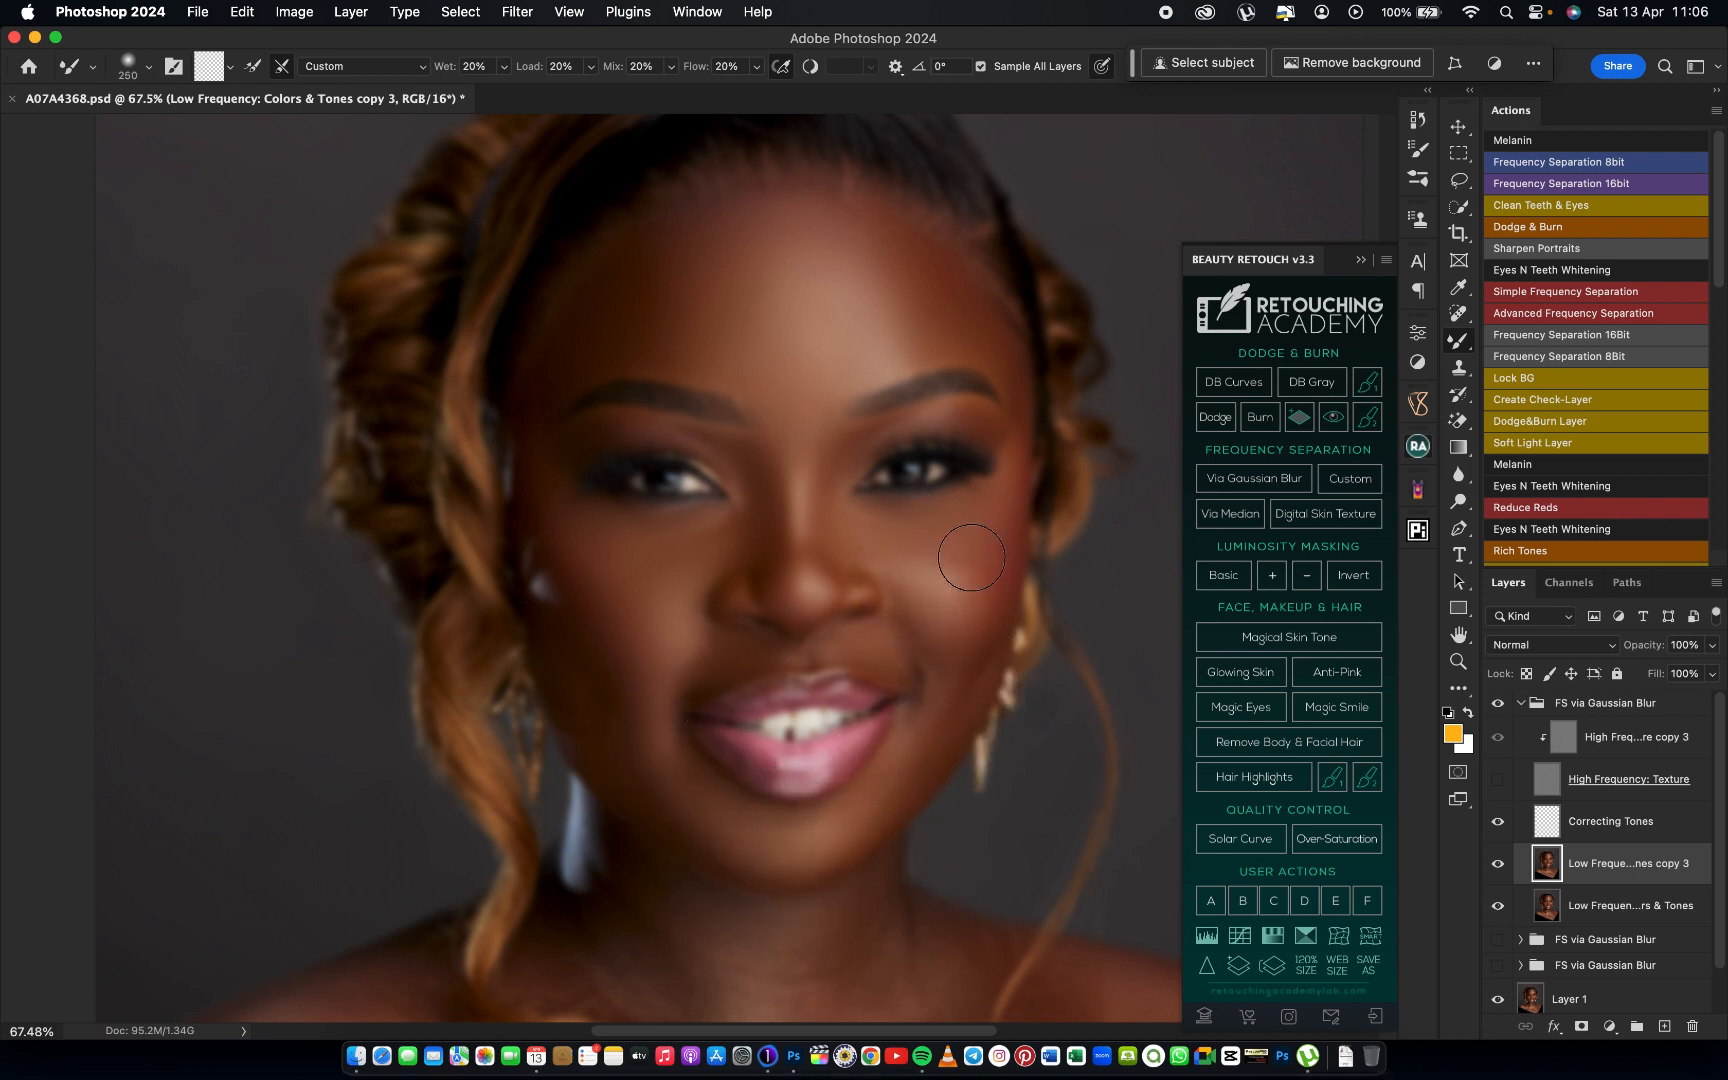
Show the third group's High Frequency: Texture layer again and review the whole portrait at 33.33% zoom
click(1224, 575)
click(1498, 781)
click(1498, 779)
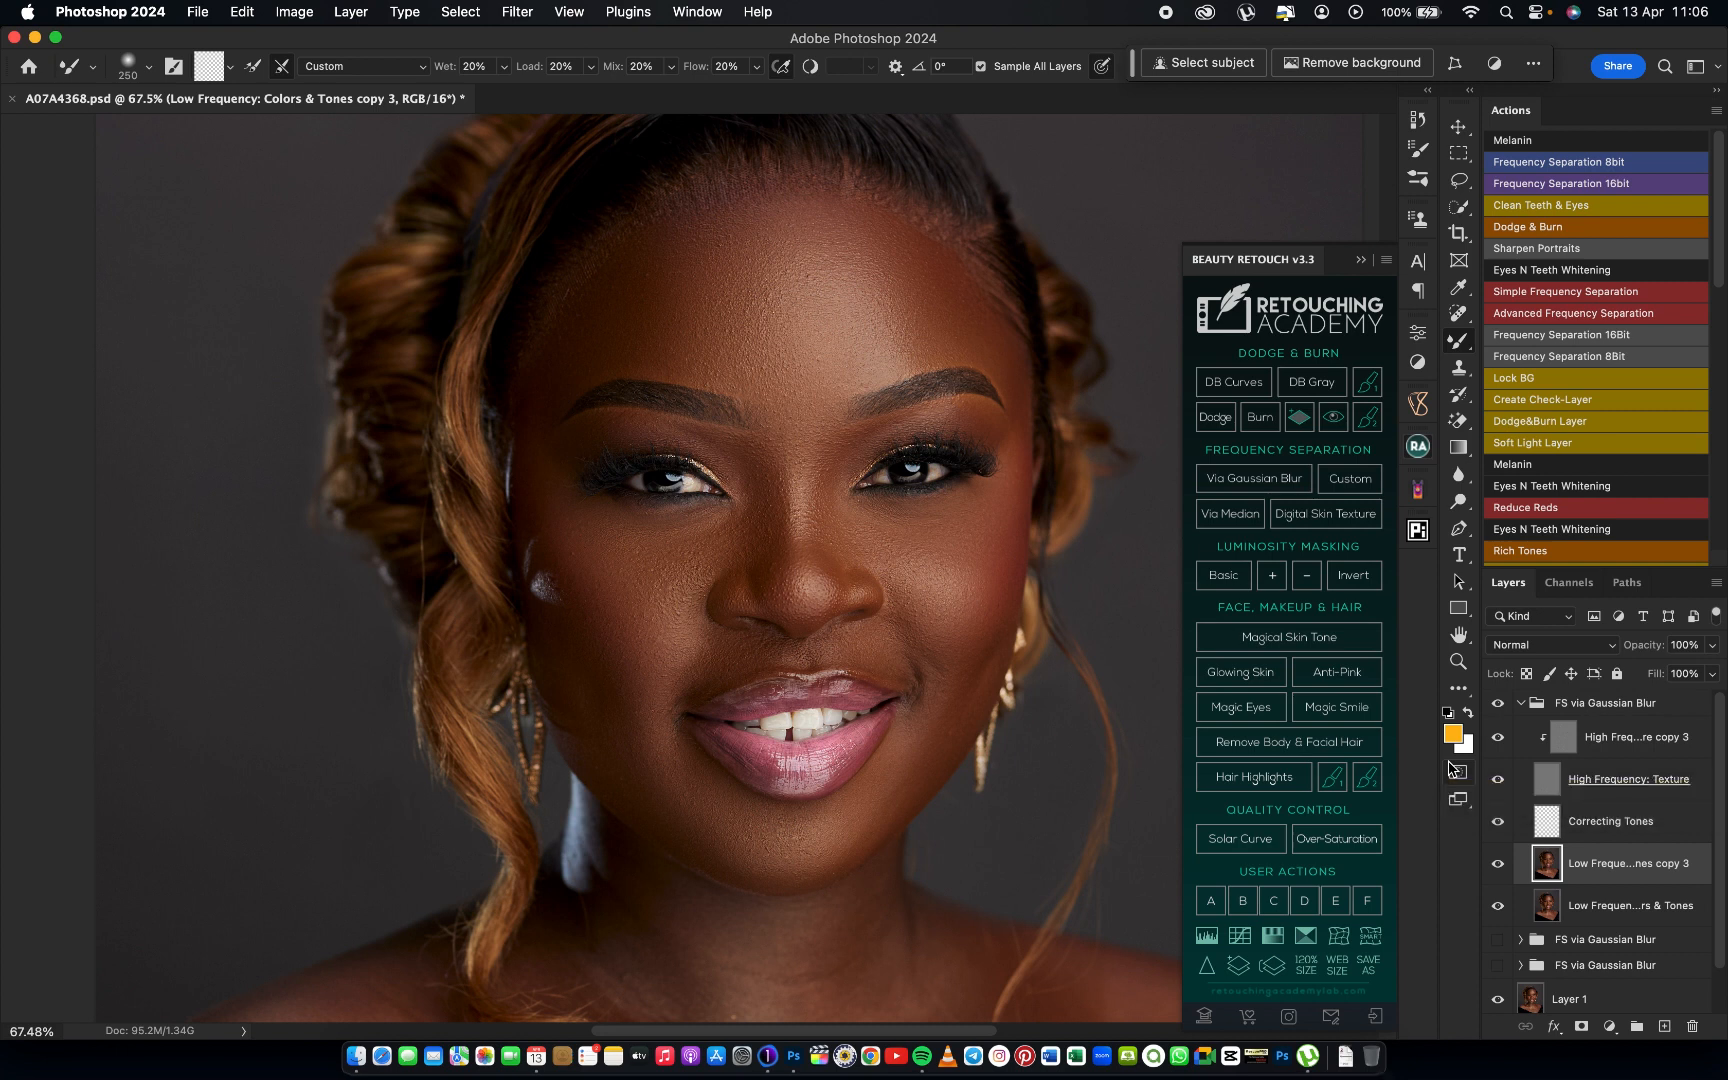
key(super+minus)
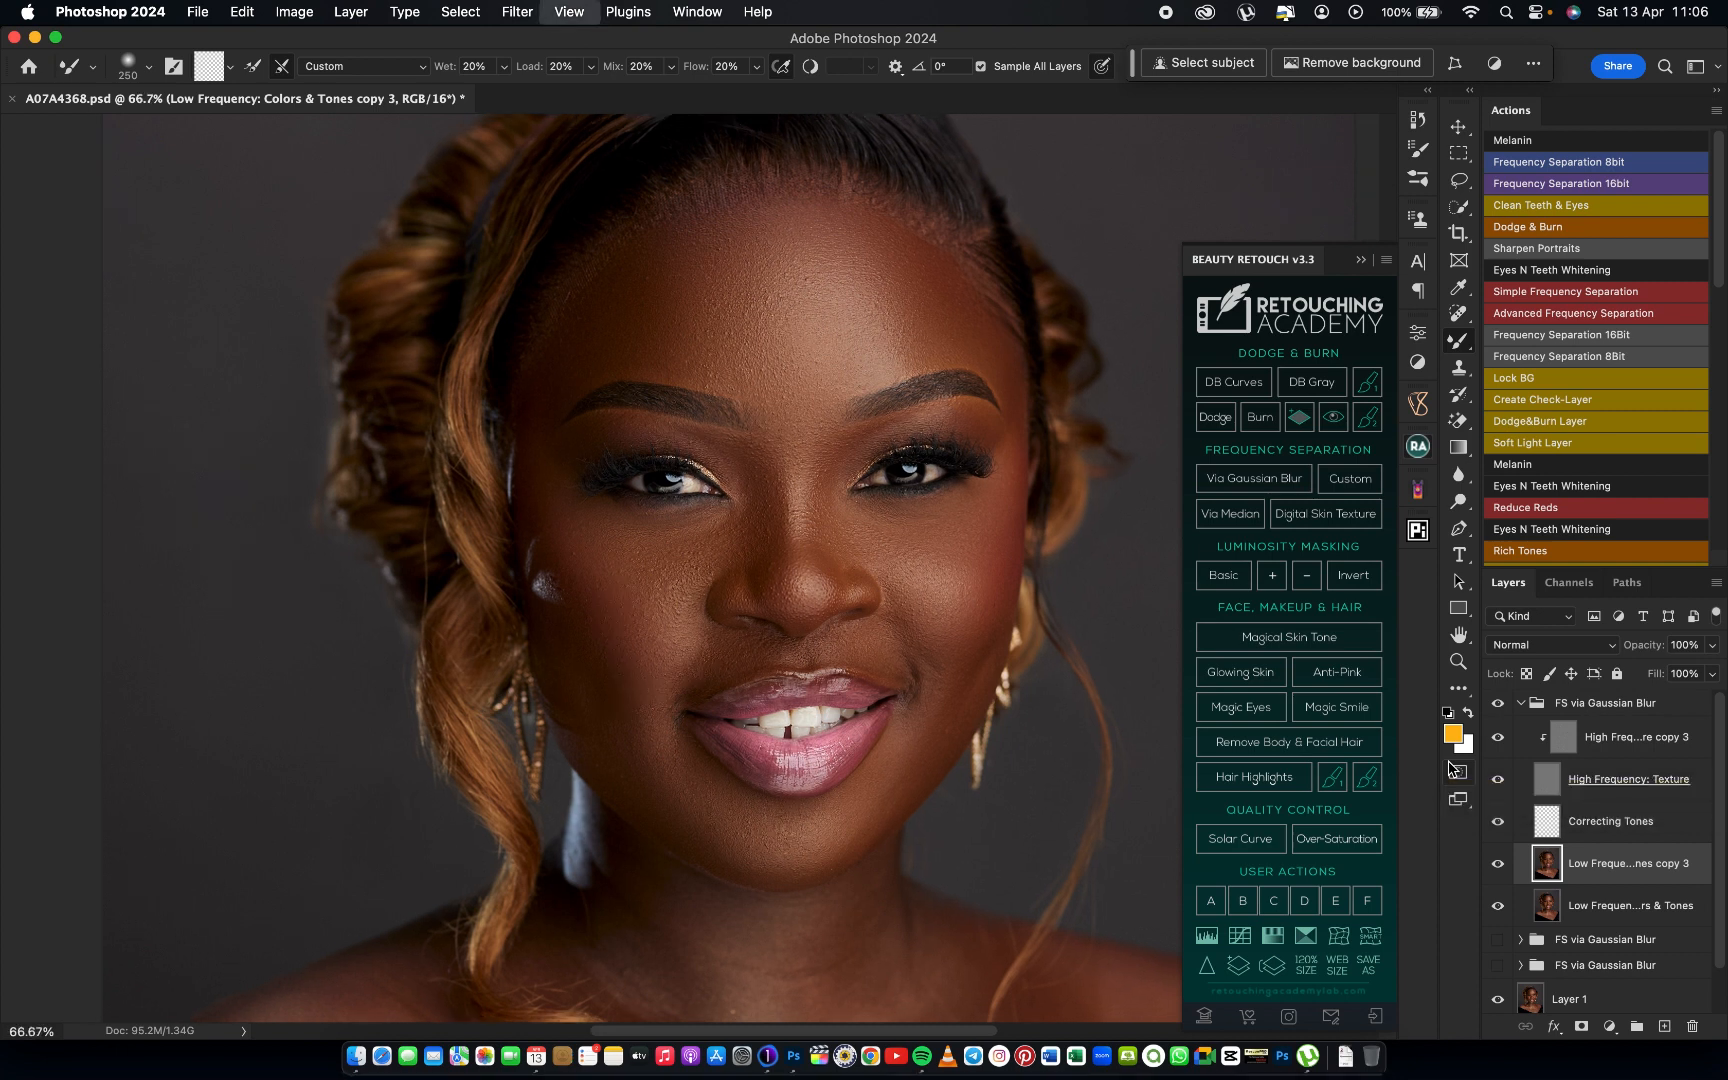
key(super+minus)
key(super+minus)
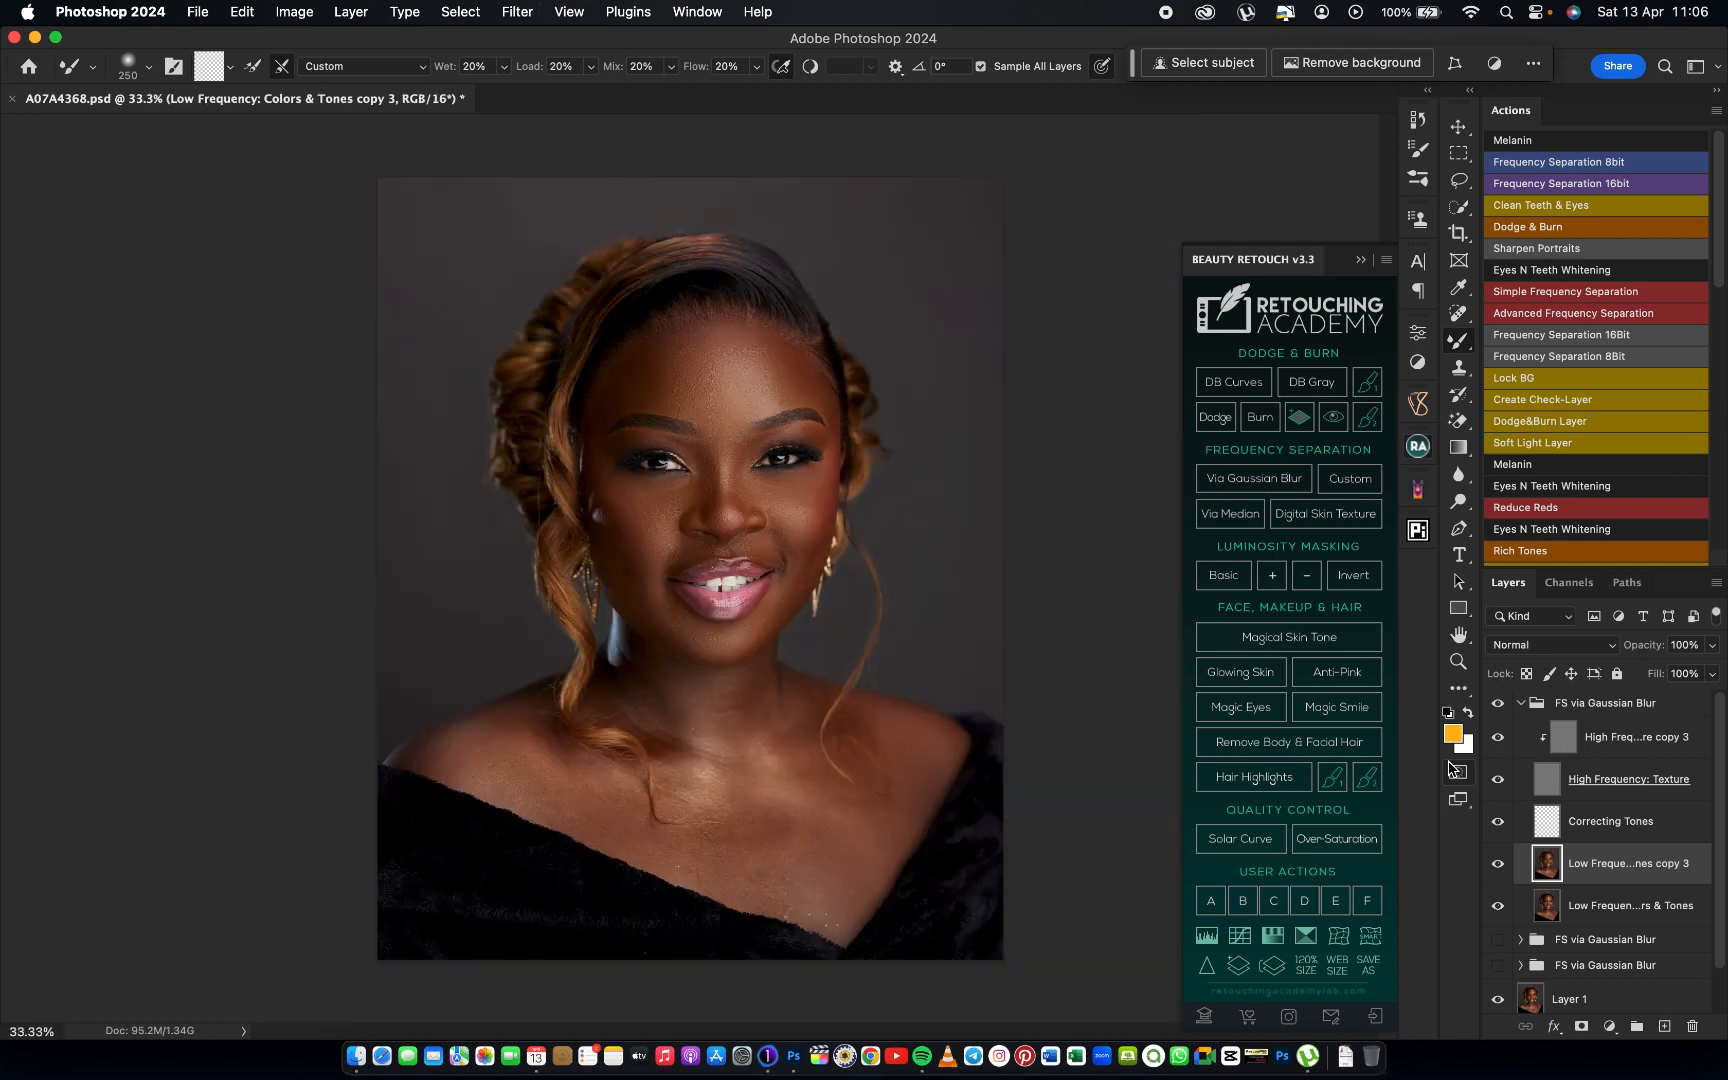
Collapse the third frequency separation group and compare the three FS via Gaussian Blur groups by showing each one alone
click(1519, 705)
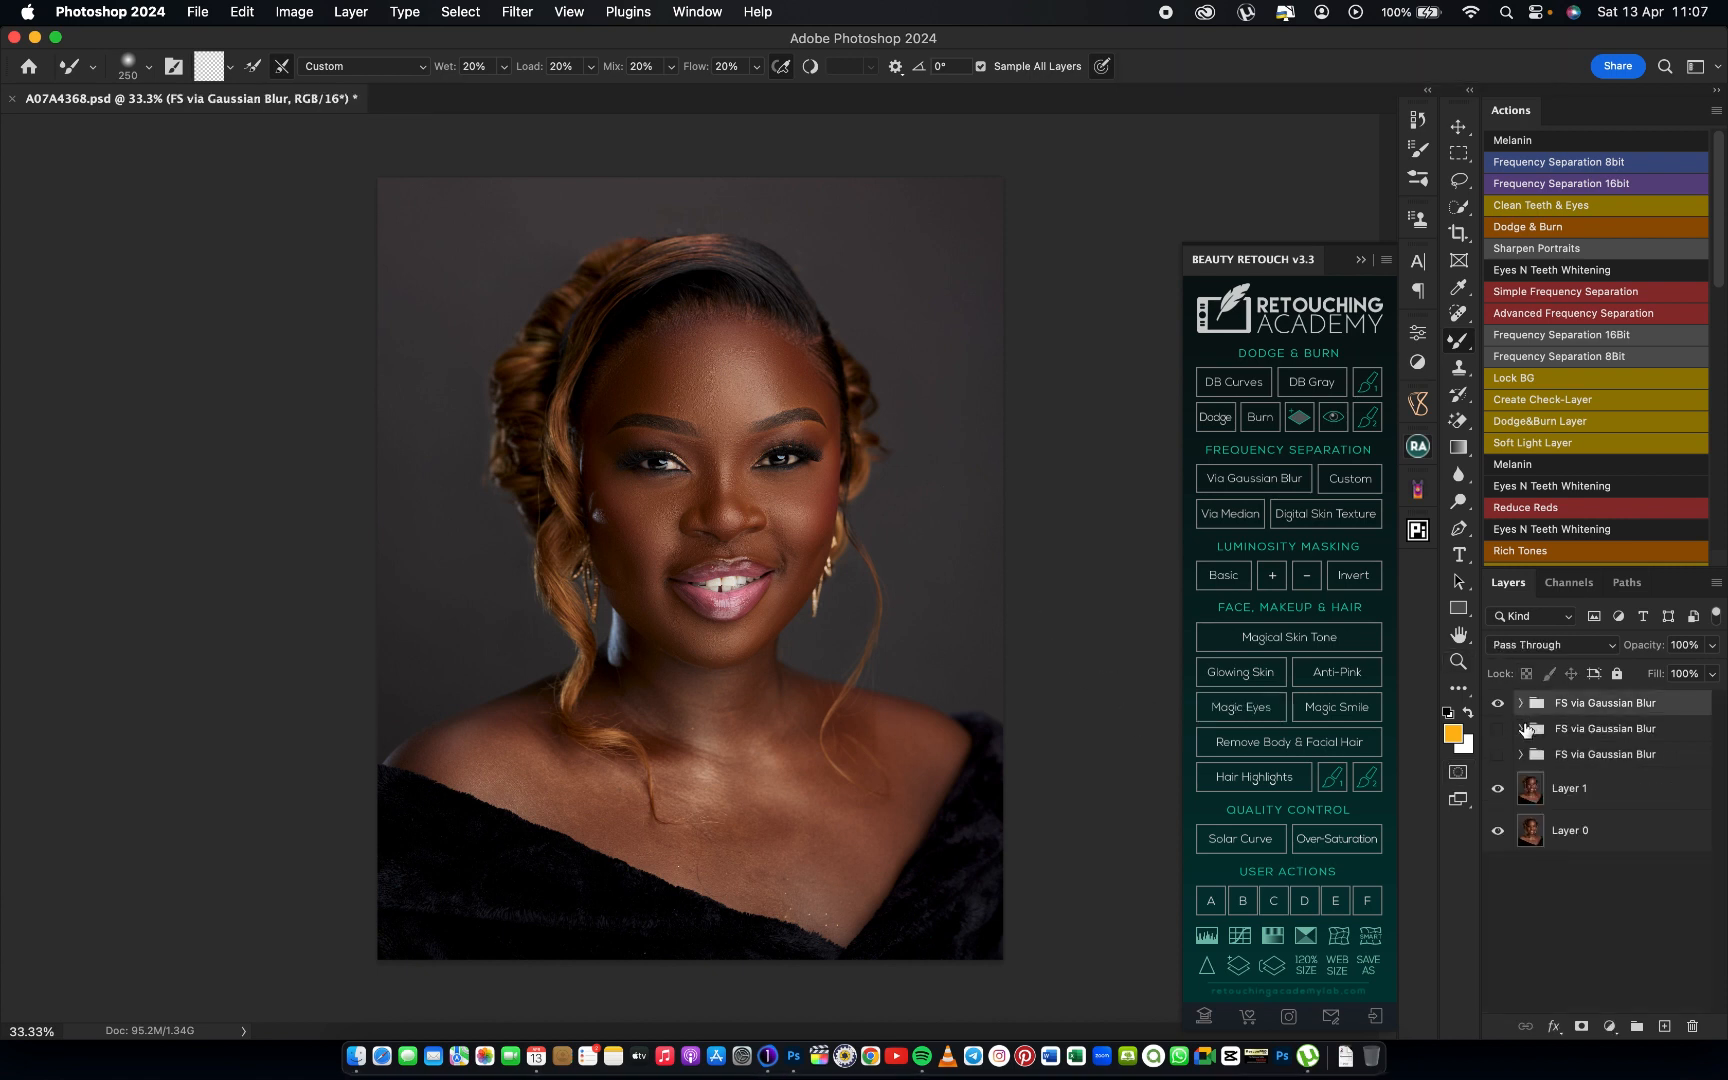
click(1498, 704)
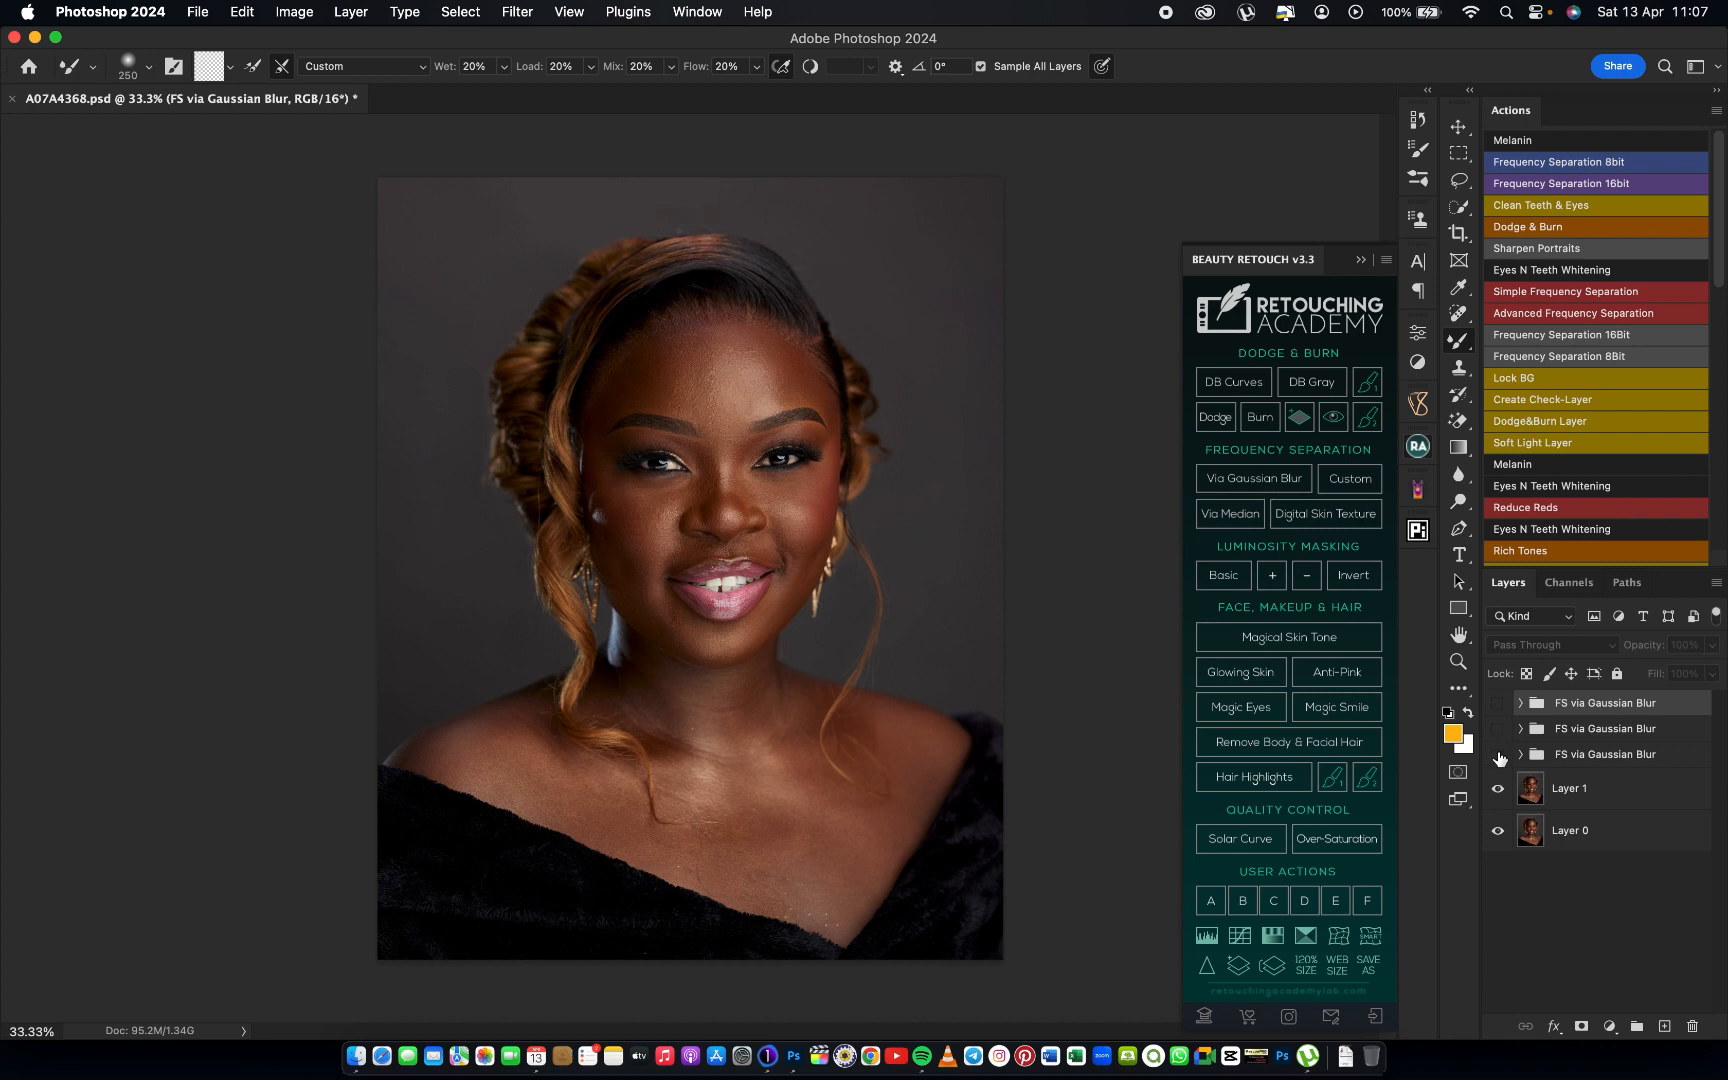
click(1499, 755)
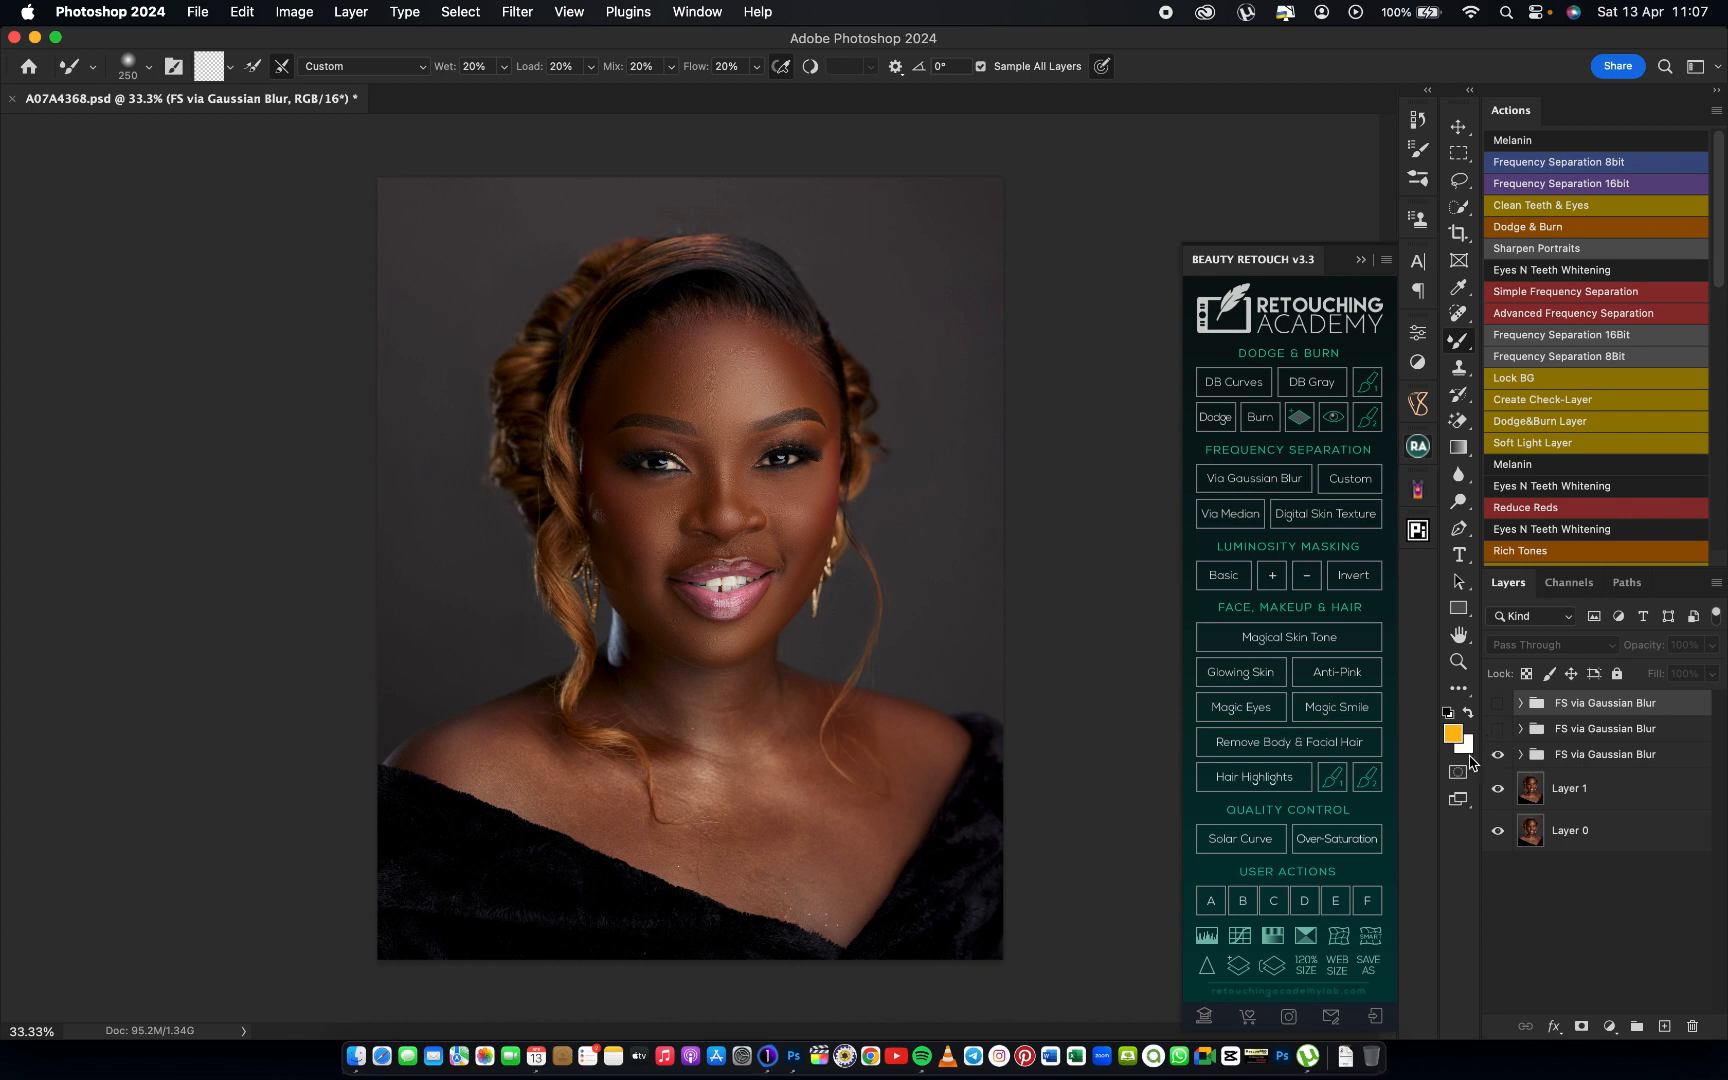
click(1497, 754)
click(1497, 728)
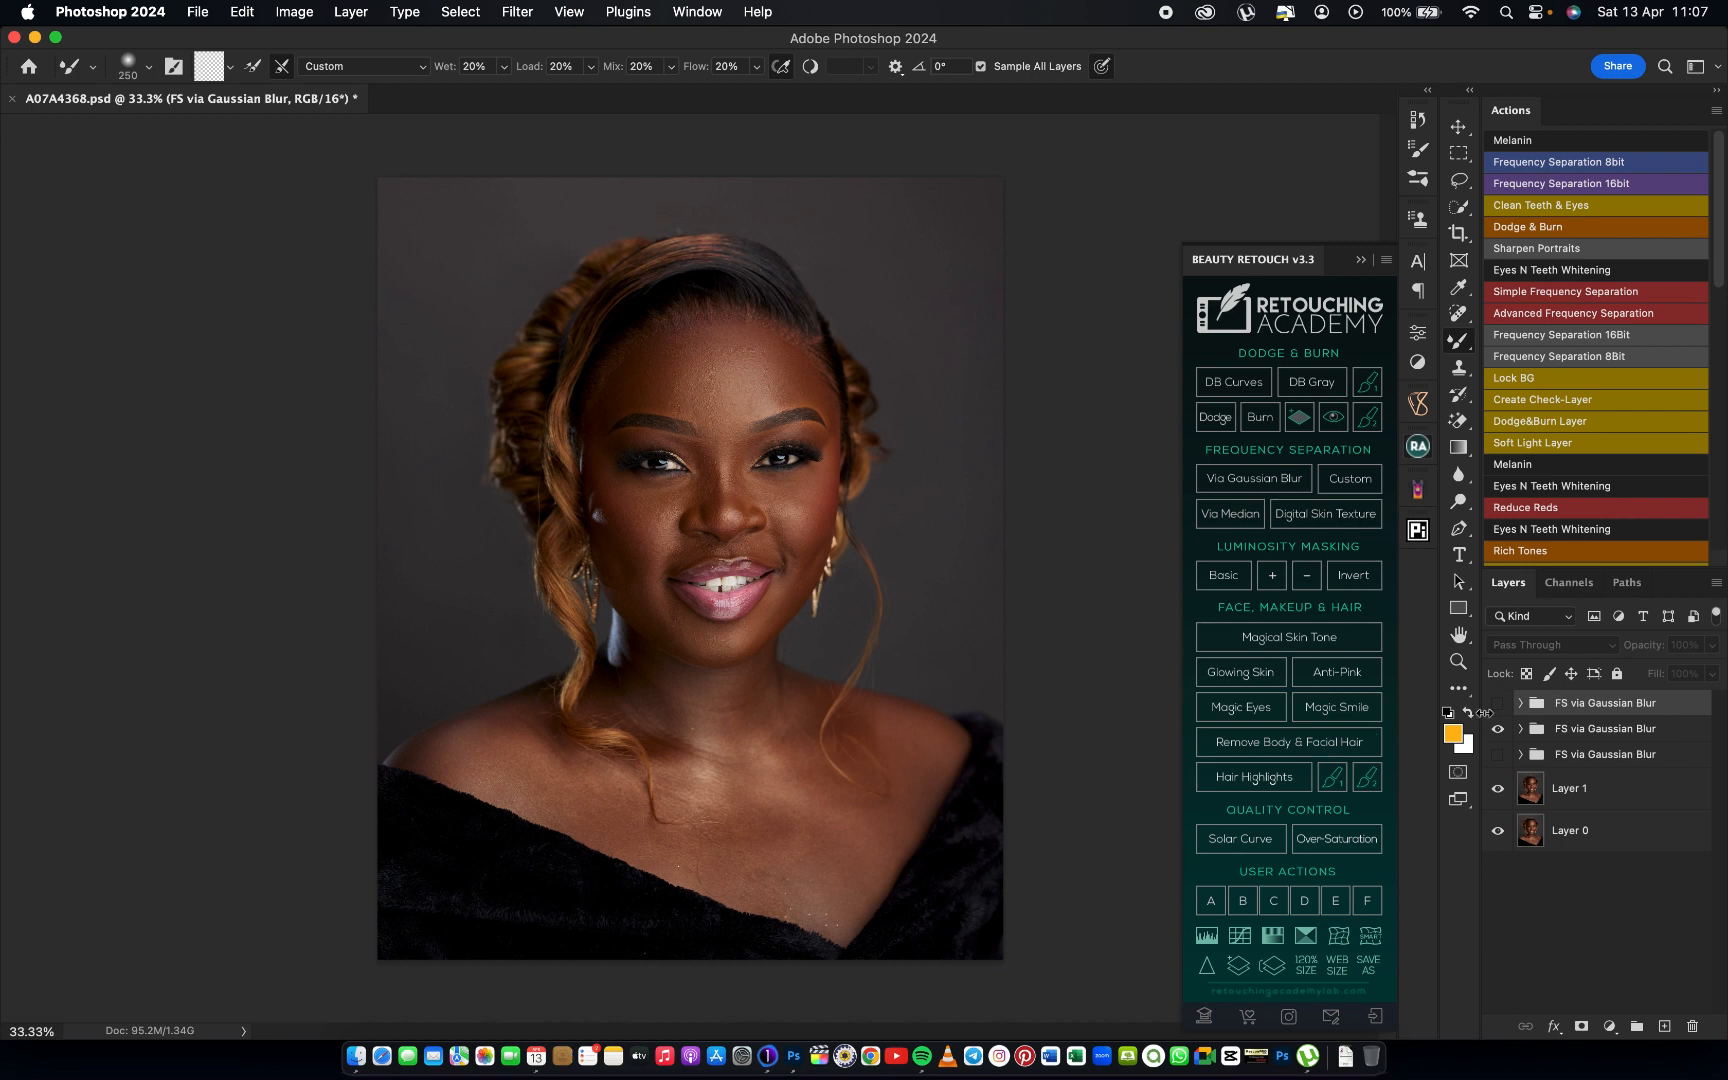
click(1497, 729)
click(1498, 705)
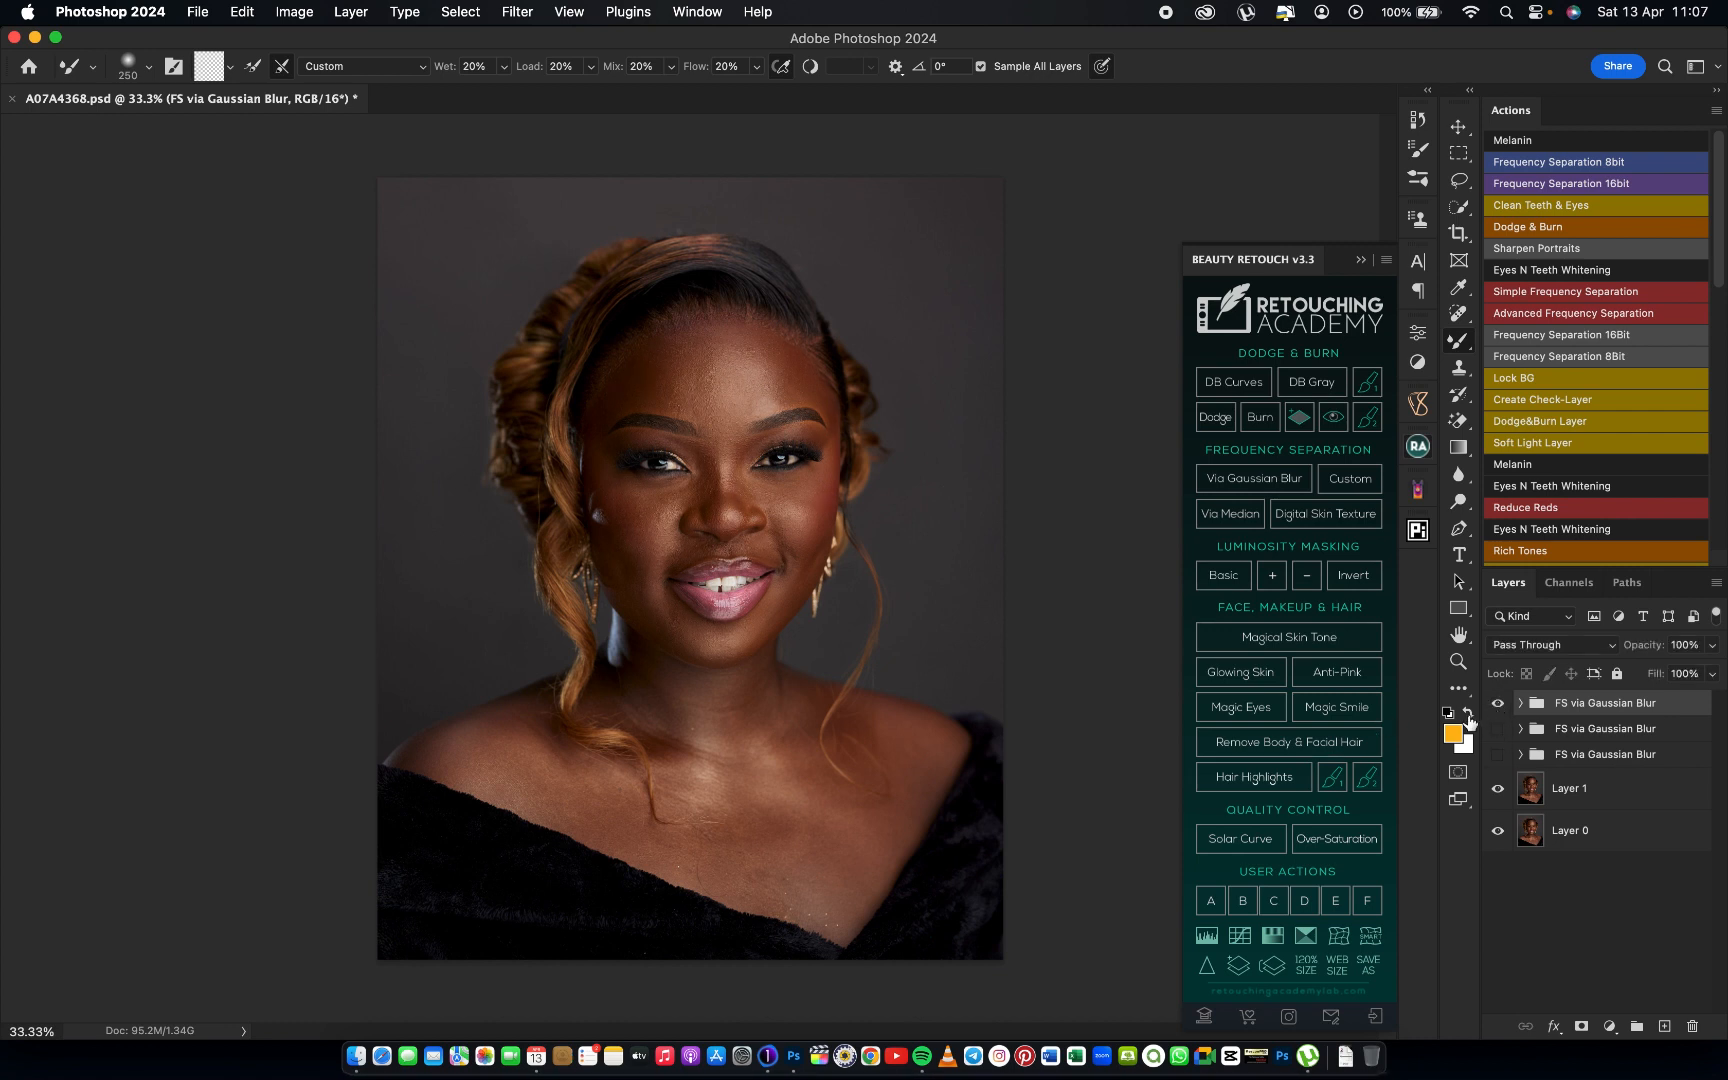